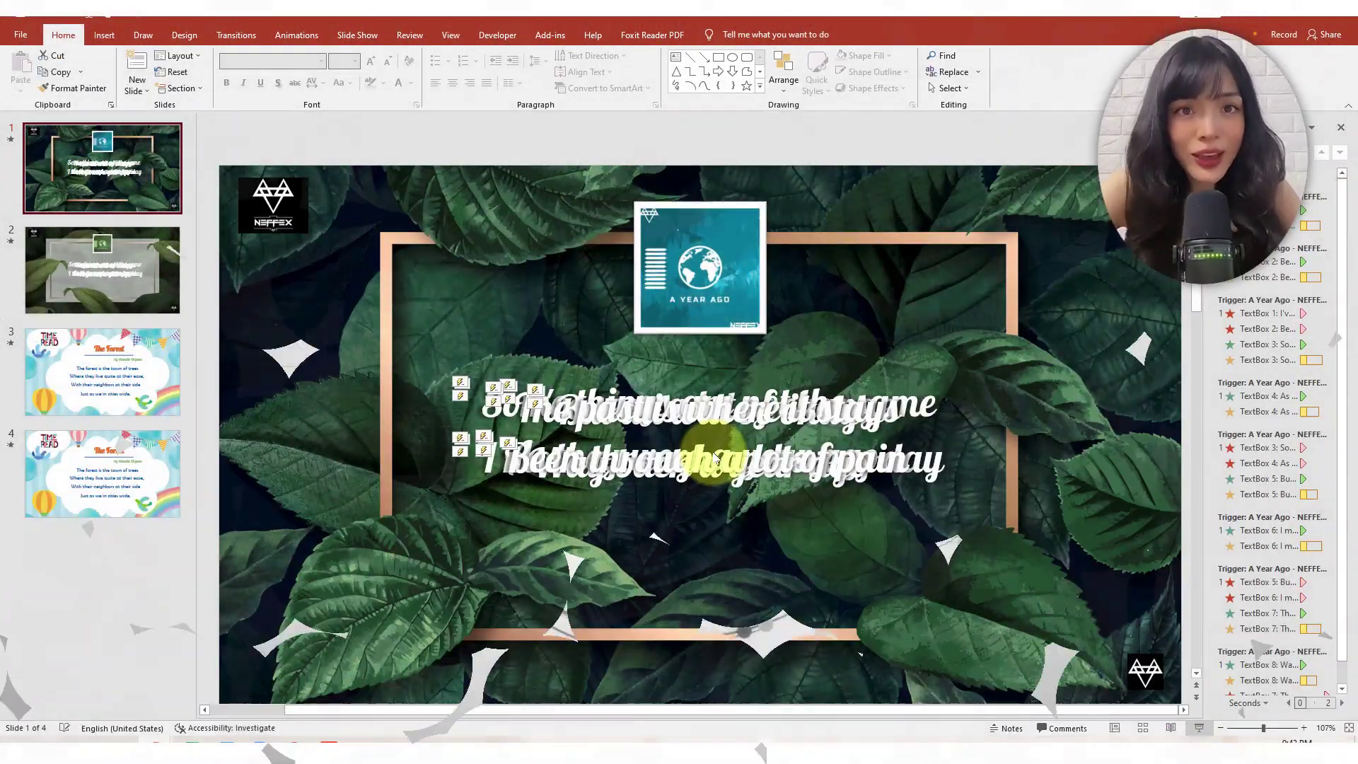
Play slides 1, 3 and 2 as slideshows to watch the karaoke lyric animations.
key("F5")
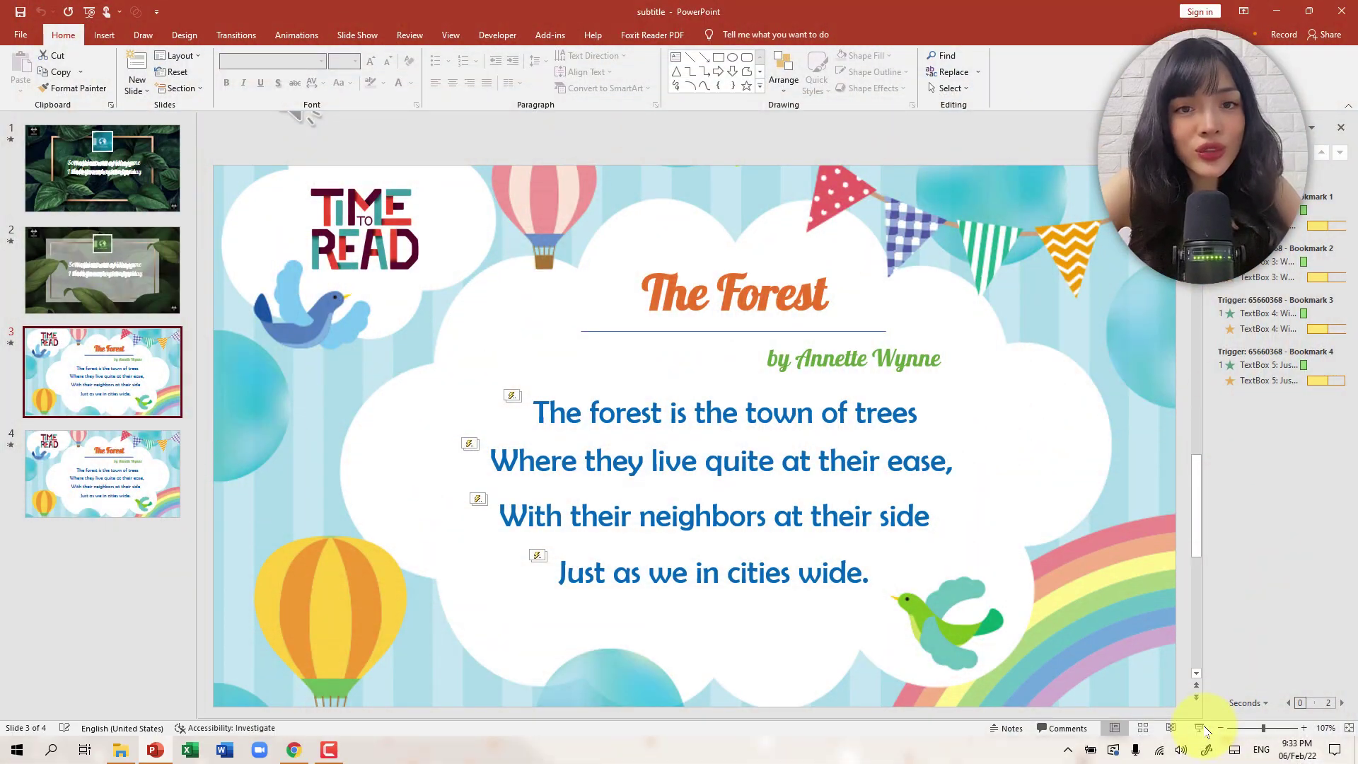
left_click(1199, 728)
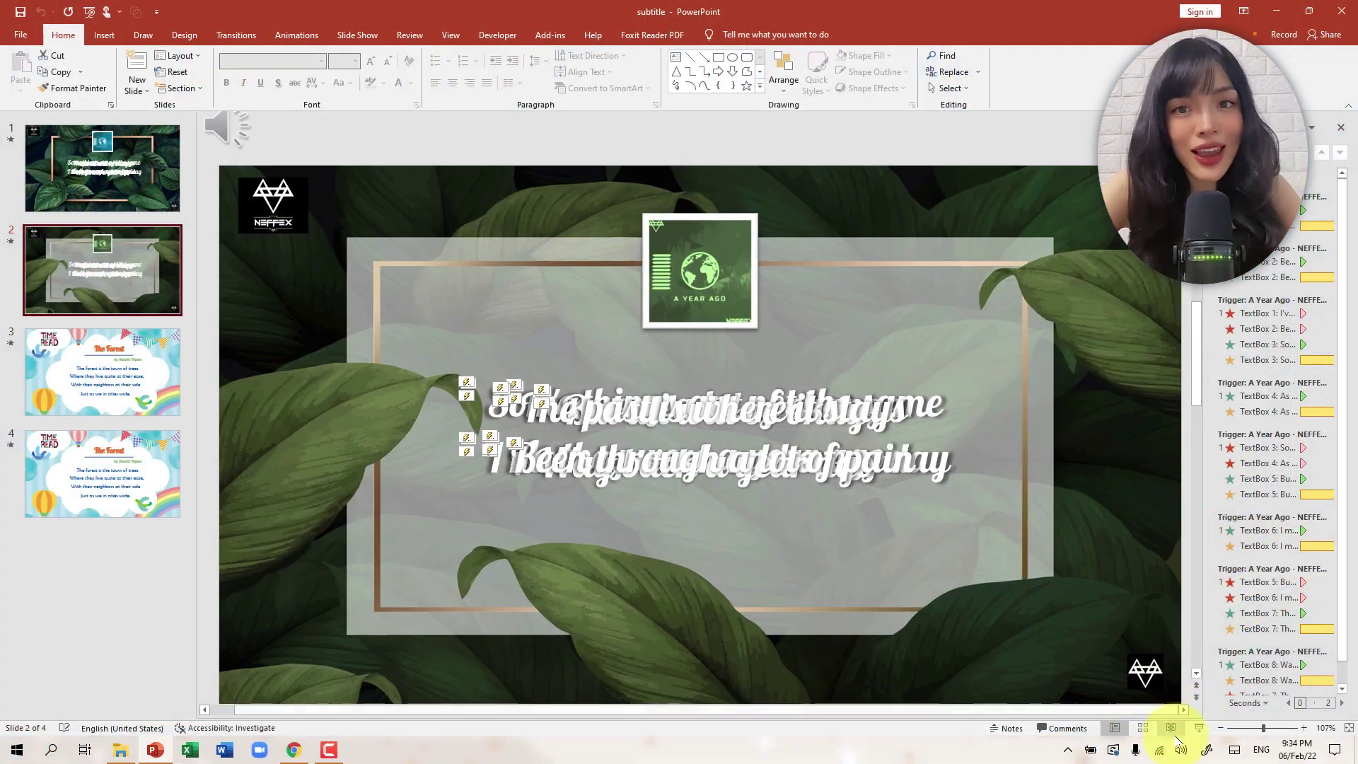
left_click(1199, 728)
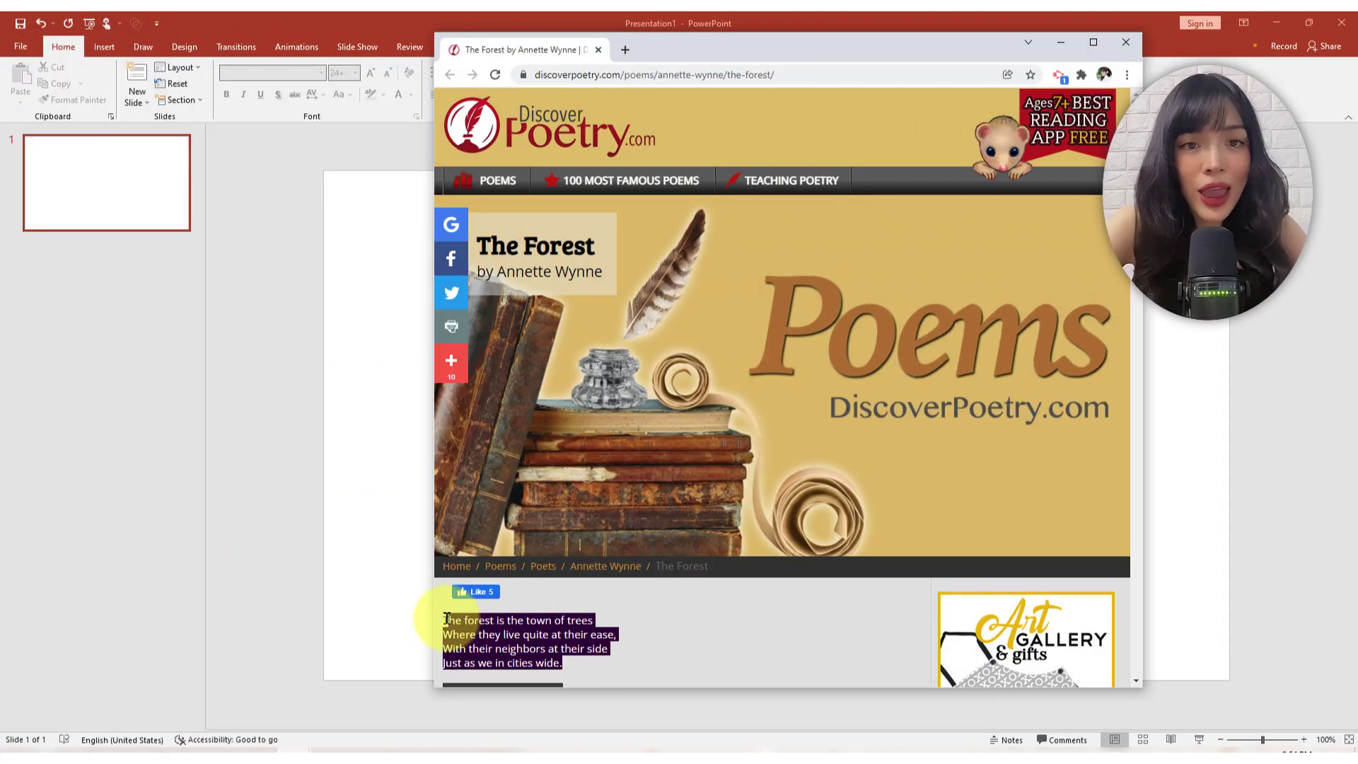
Copy The Forest poem from DiscoverPoetry.com and paste it onto the blank slide.
right_click(500, 622)
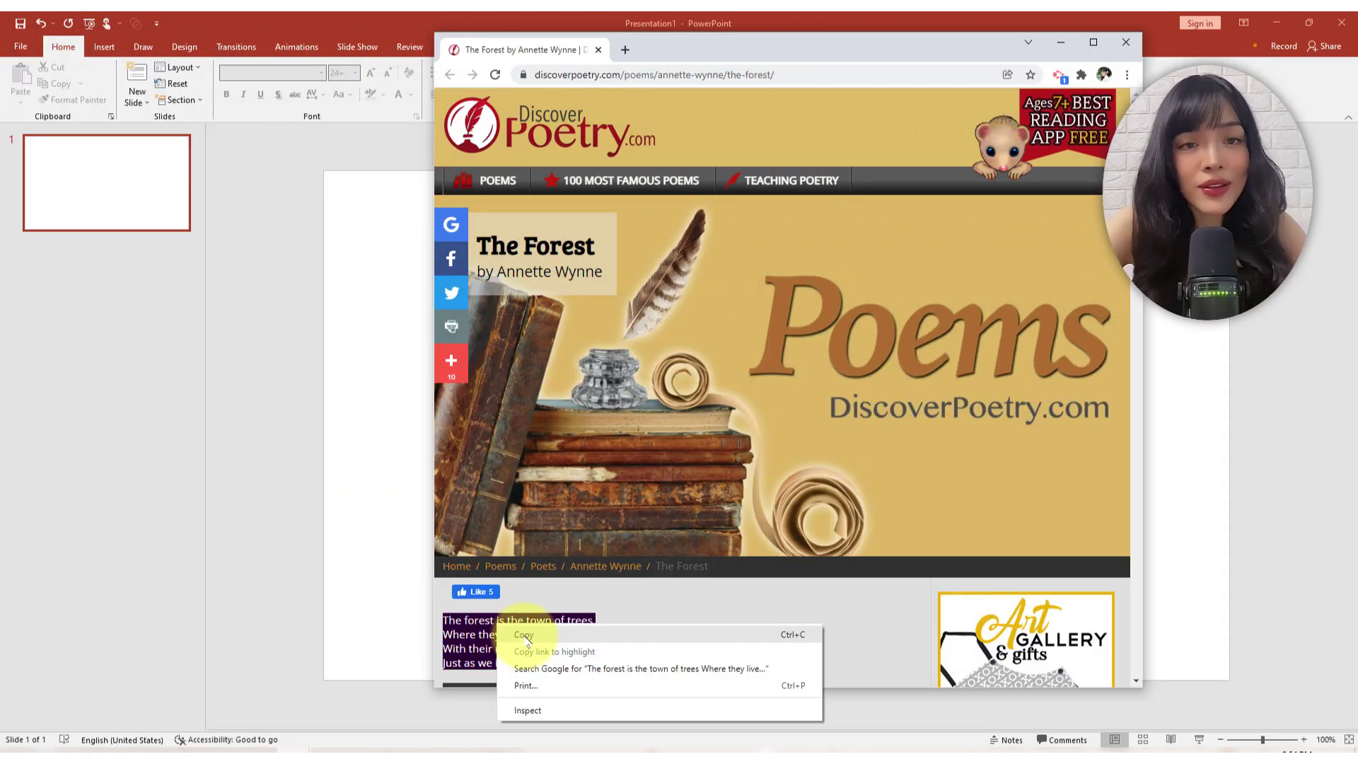
left_click(520, 632)
type("The forest is the town of trees Where they live quite at their ease, With their neighbors at their side Just as we in cities wide.")
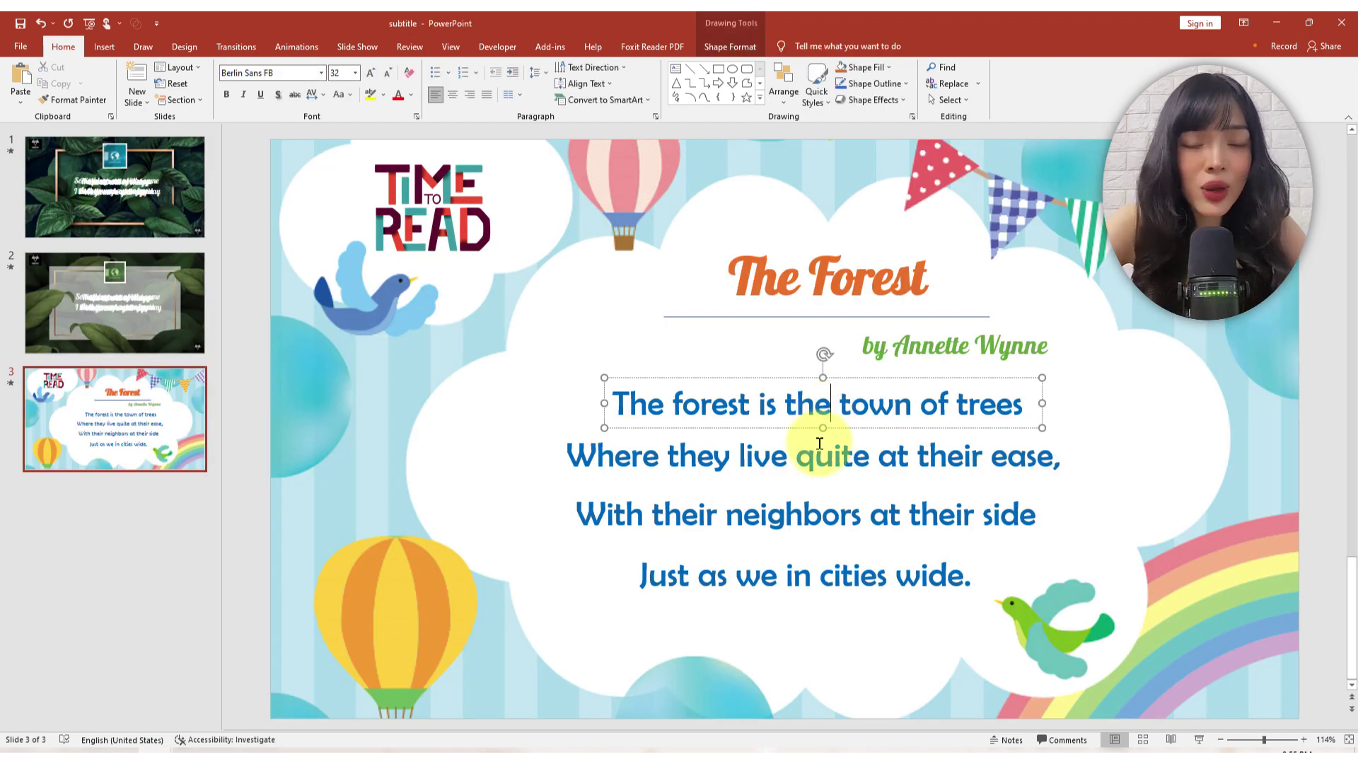
Inspect the poem lines, then open the Clipboard pane and clear its history.
left_click(819, 444)
left_click(743, 513)
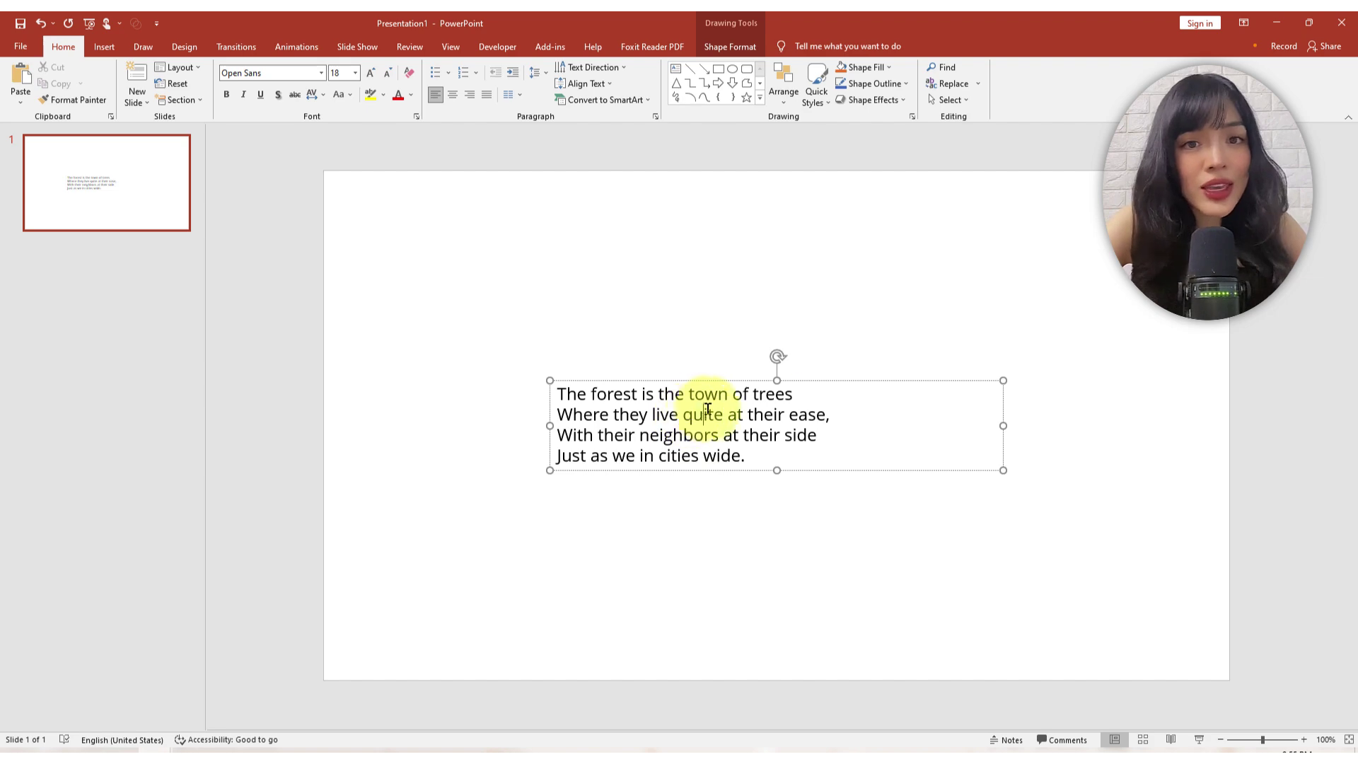
left_click_drag(797, 395, 582, 395)
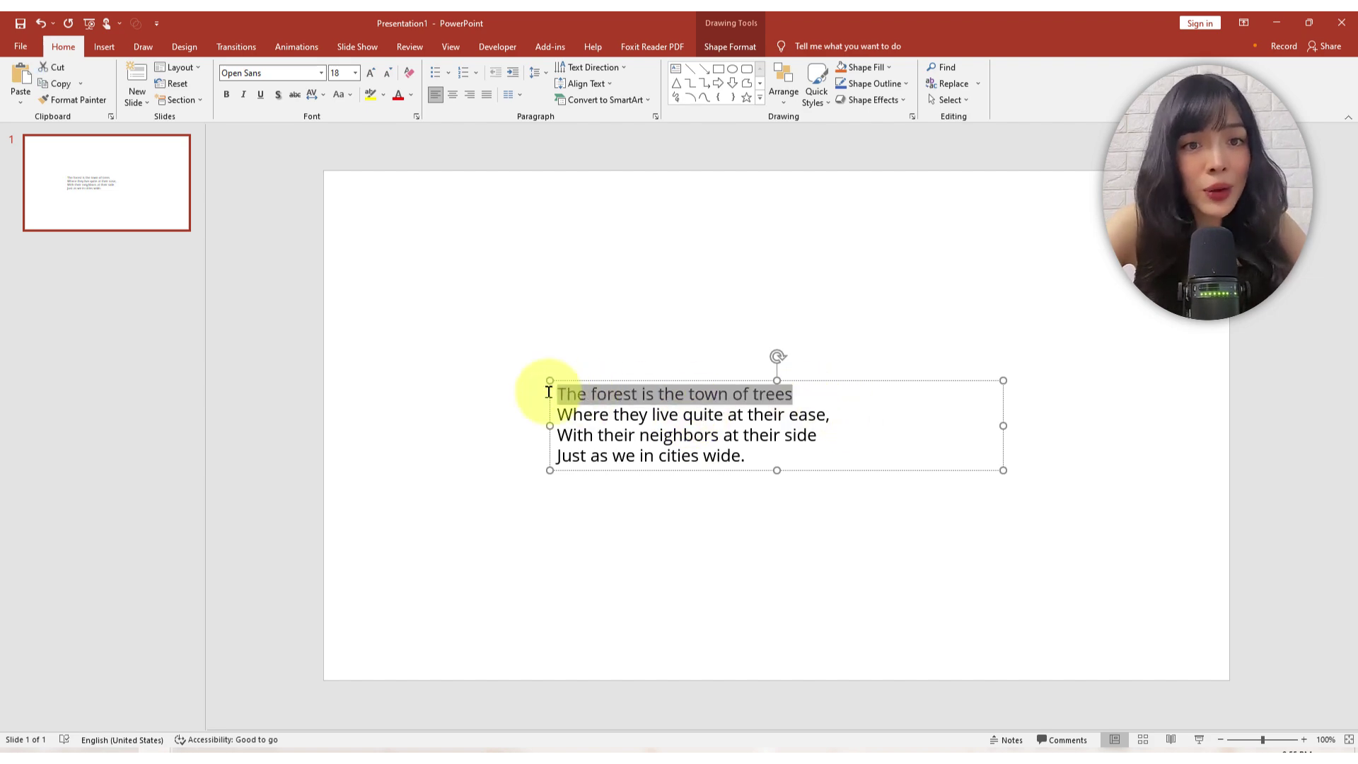
left_click(425, 371)
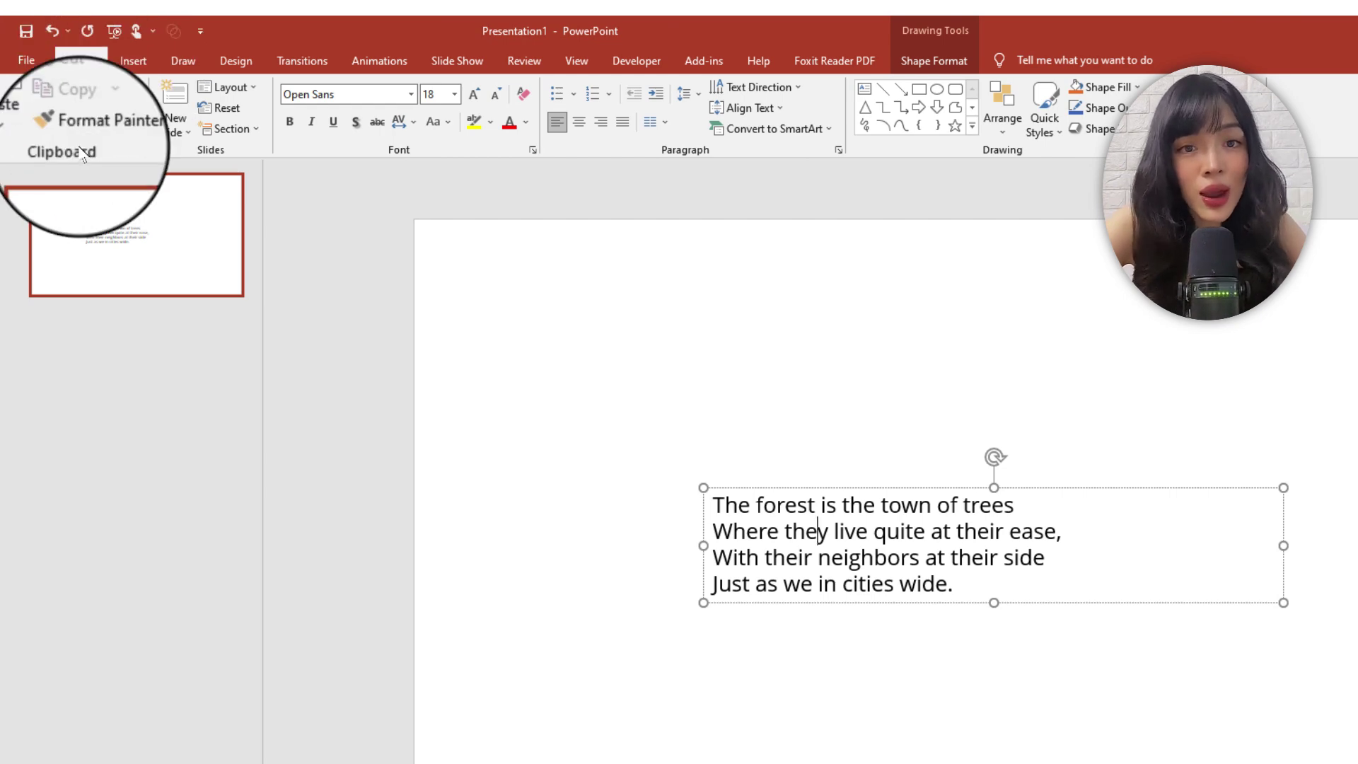
left_click(142, 150)
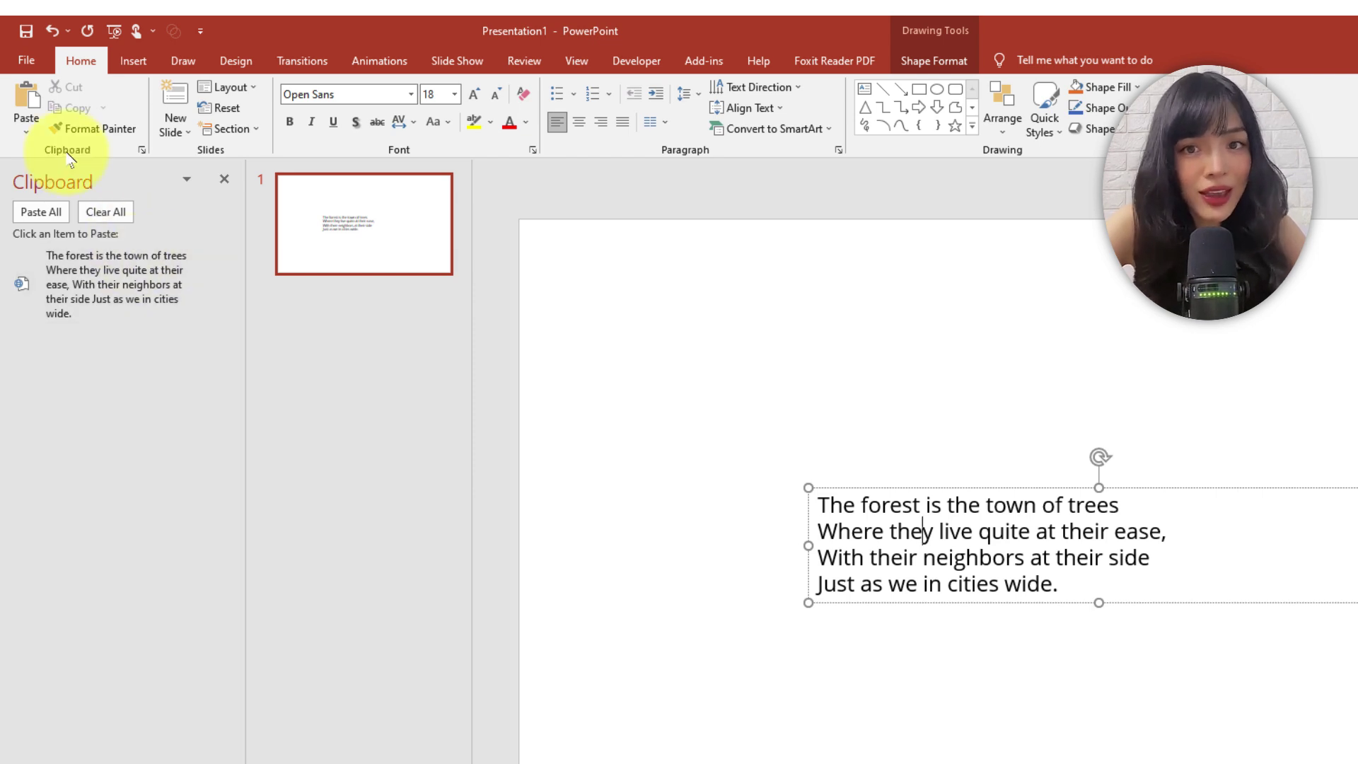
left_click(106, 212)
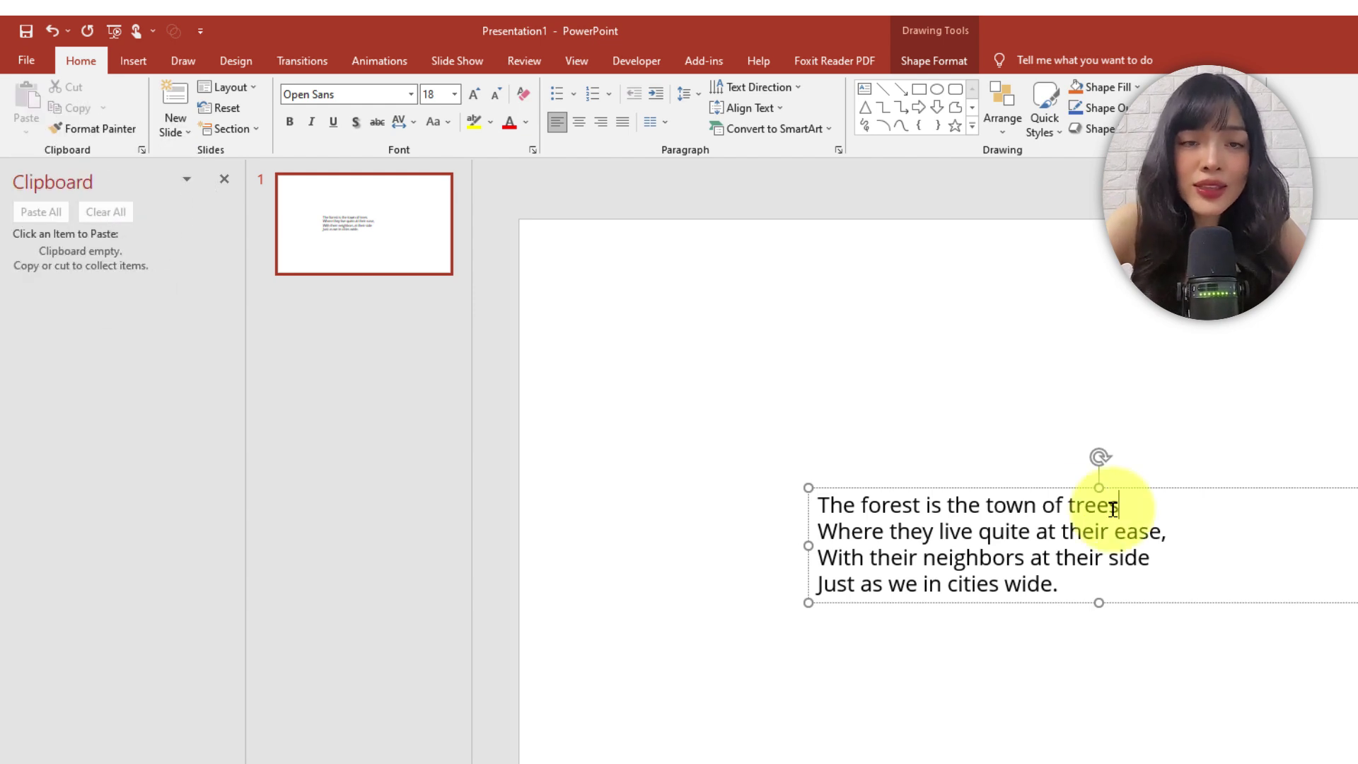
Copy each poem line separately to the clipboard, then delete the combined poem text box.
mouse_move(1118, 504)
left_mouse_down()
mouse_move(817, 504)
mouse_move(1160, 542)
left_mouse_up()
key("ctrl+c")
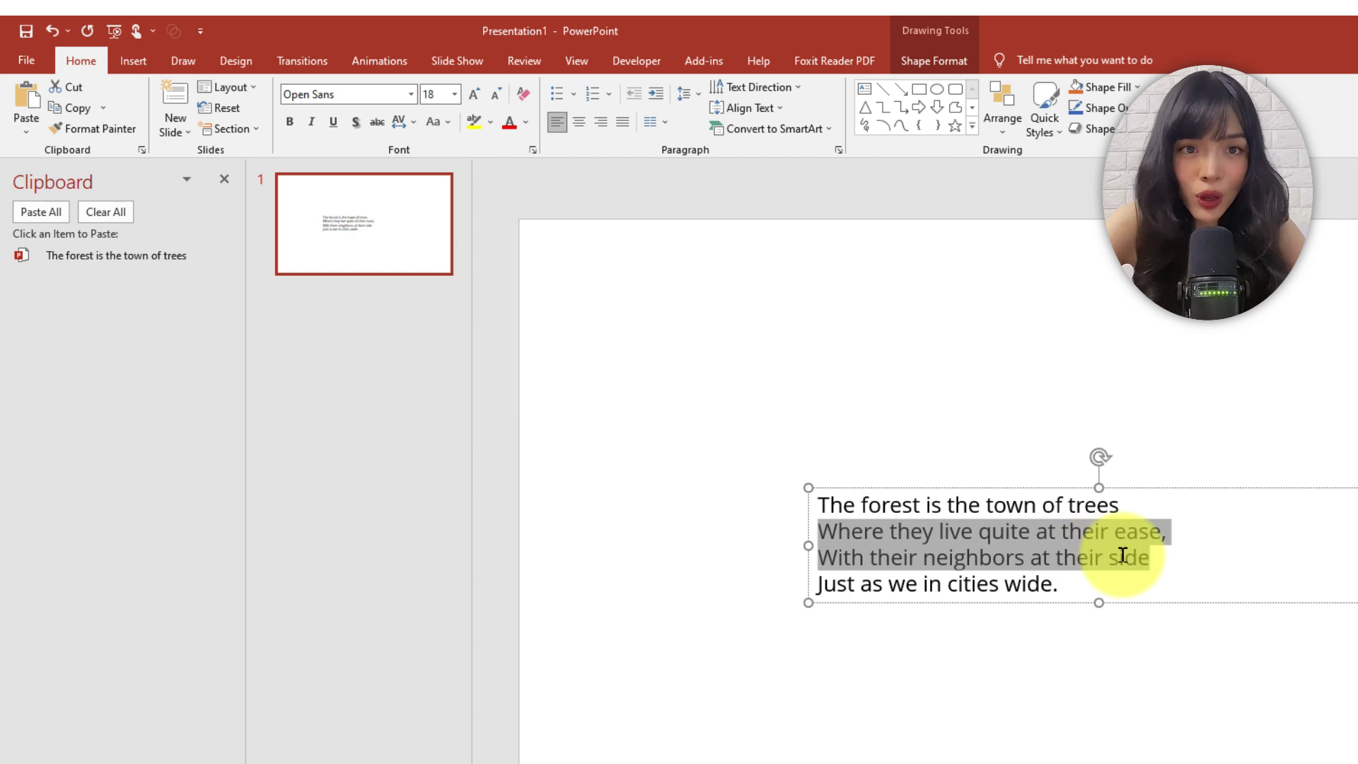
key("ctrl+c")
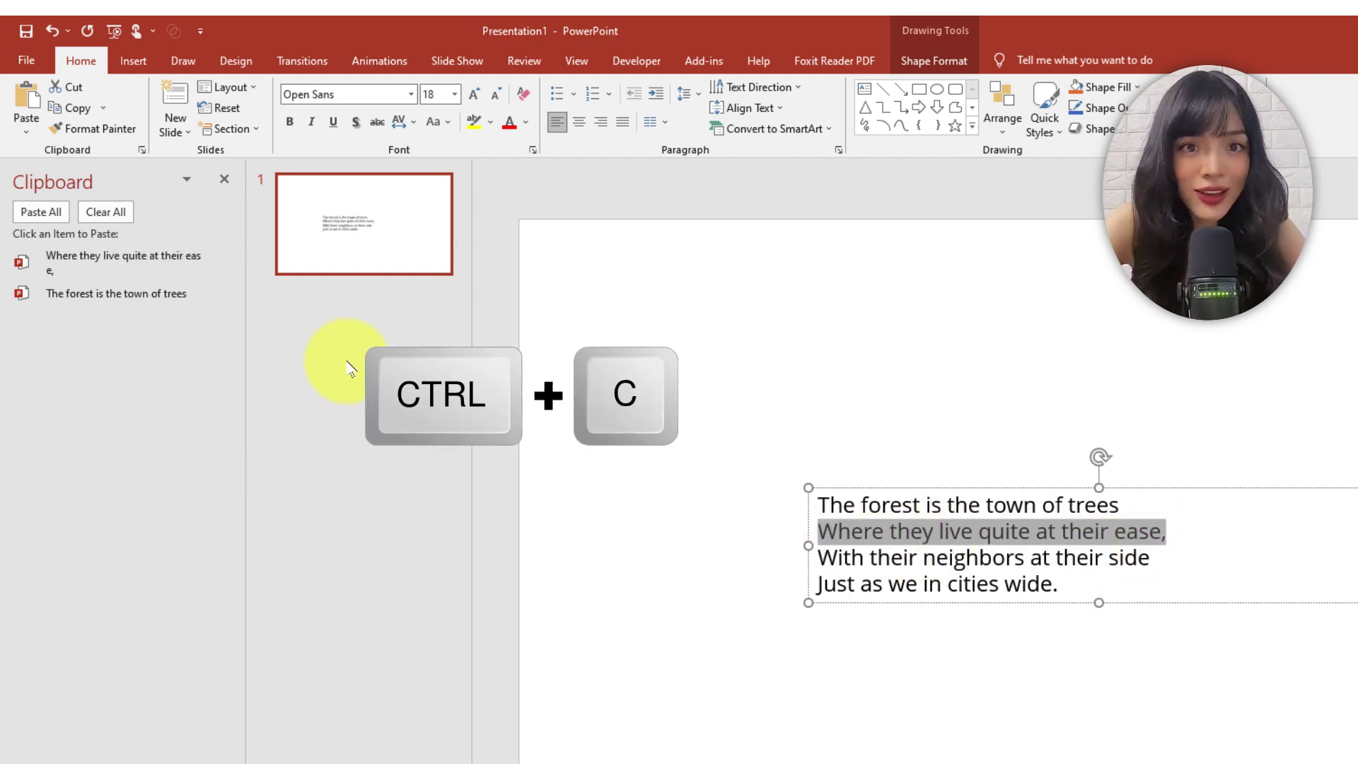
mouse_move(1151, 559)
left_mouse_down()
mouse_move(818, 559)
mouse_move(1057, 593)
left_mouse_up()
key("ctrl+c")
key("ctrl+c")
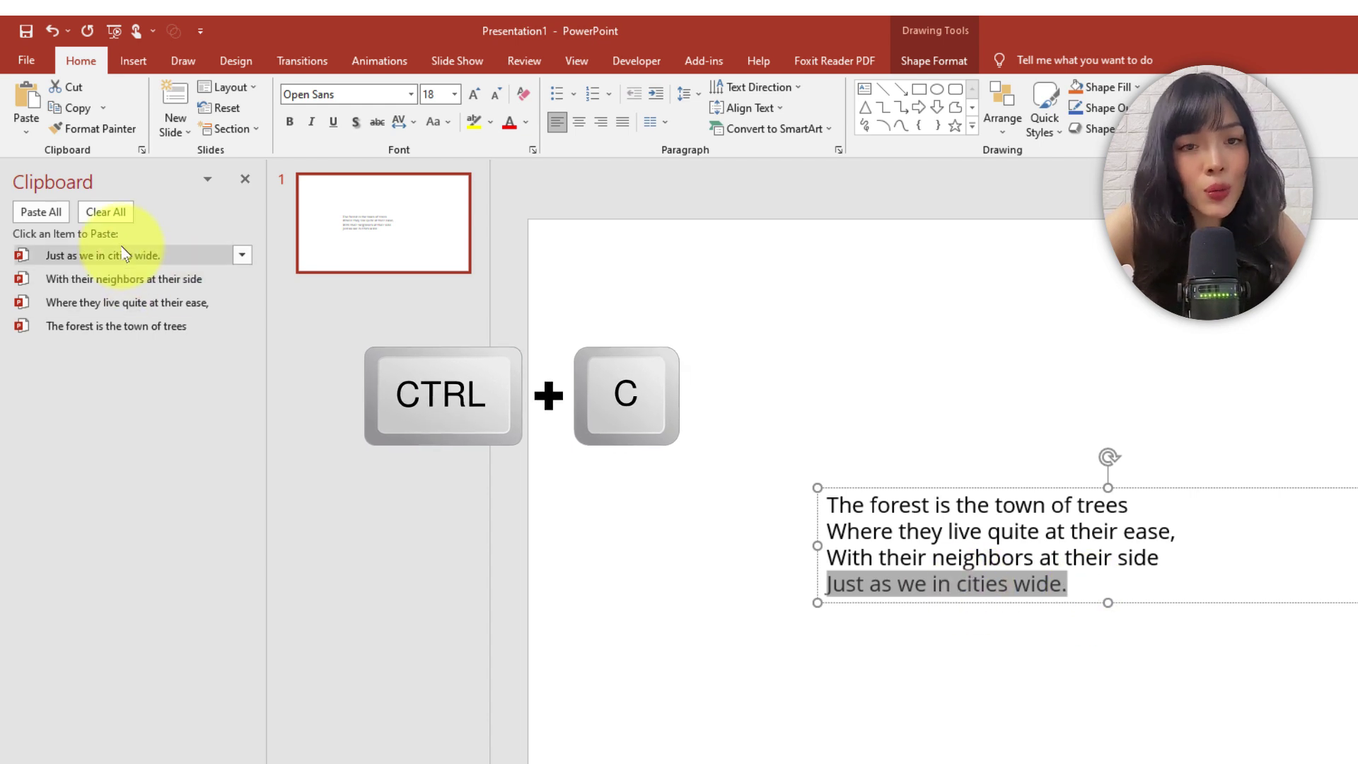
left_click(1155, 489)
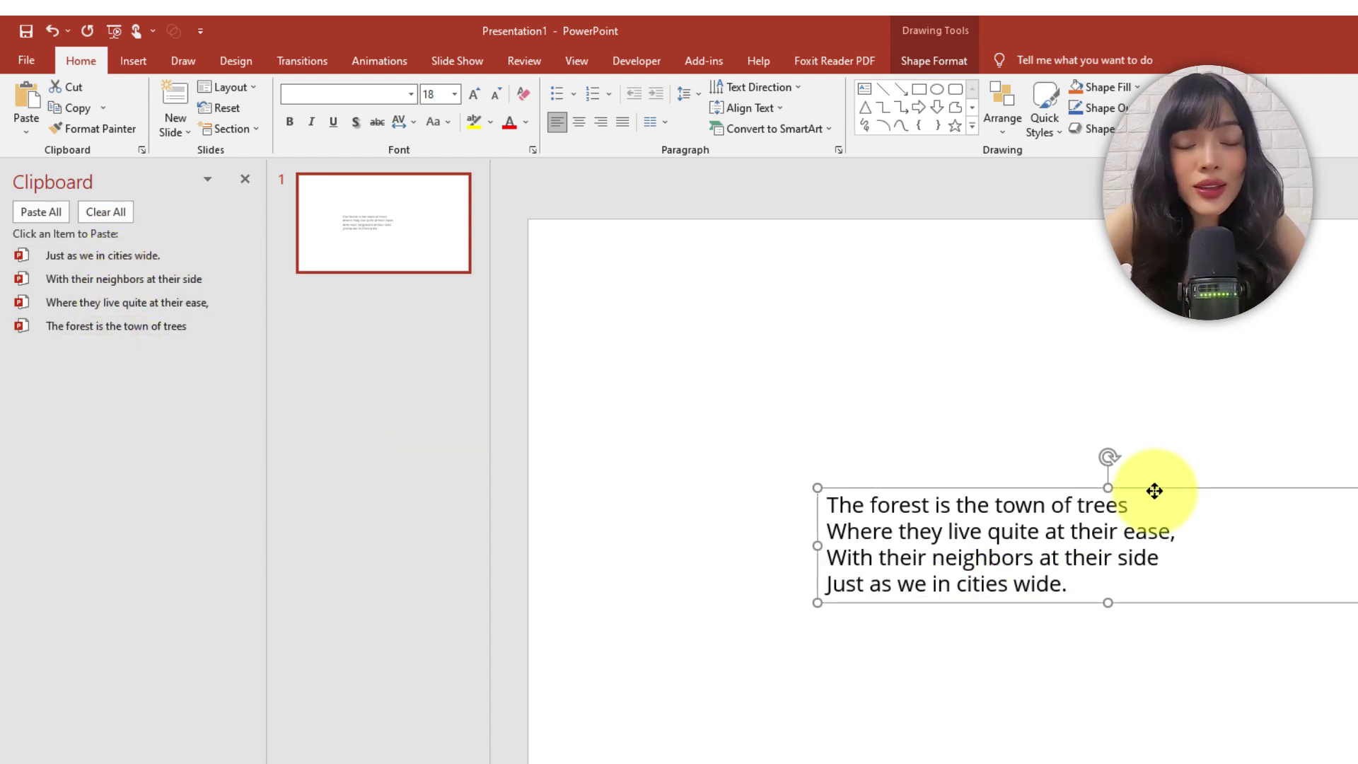
key("Delete")
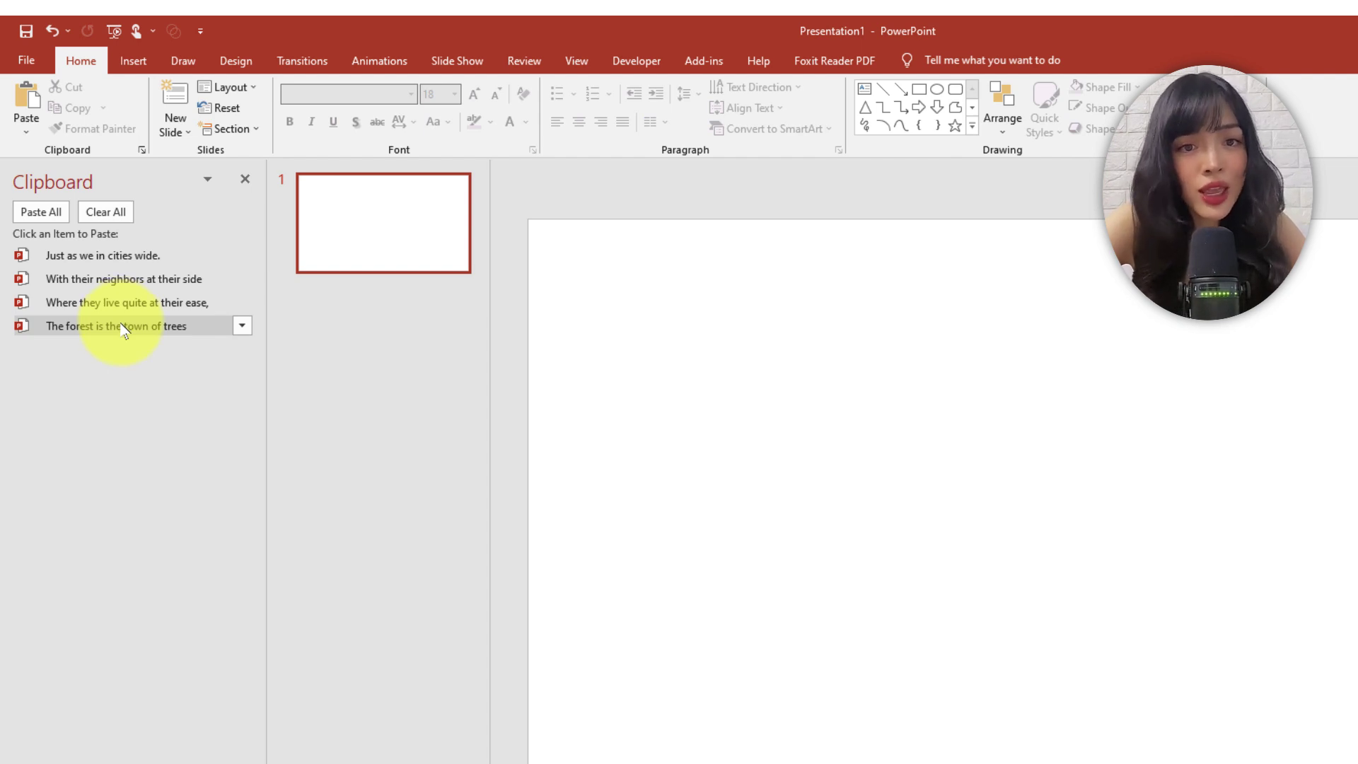
Paste each of the four clipboard poem lines as its own text box.
left_click(126, 327)
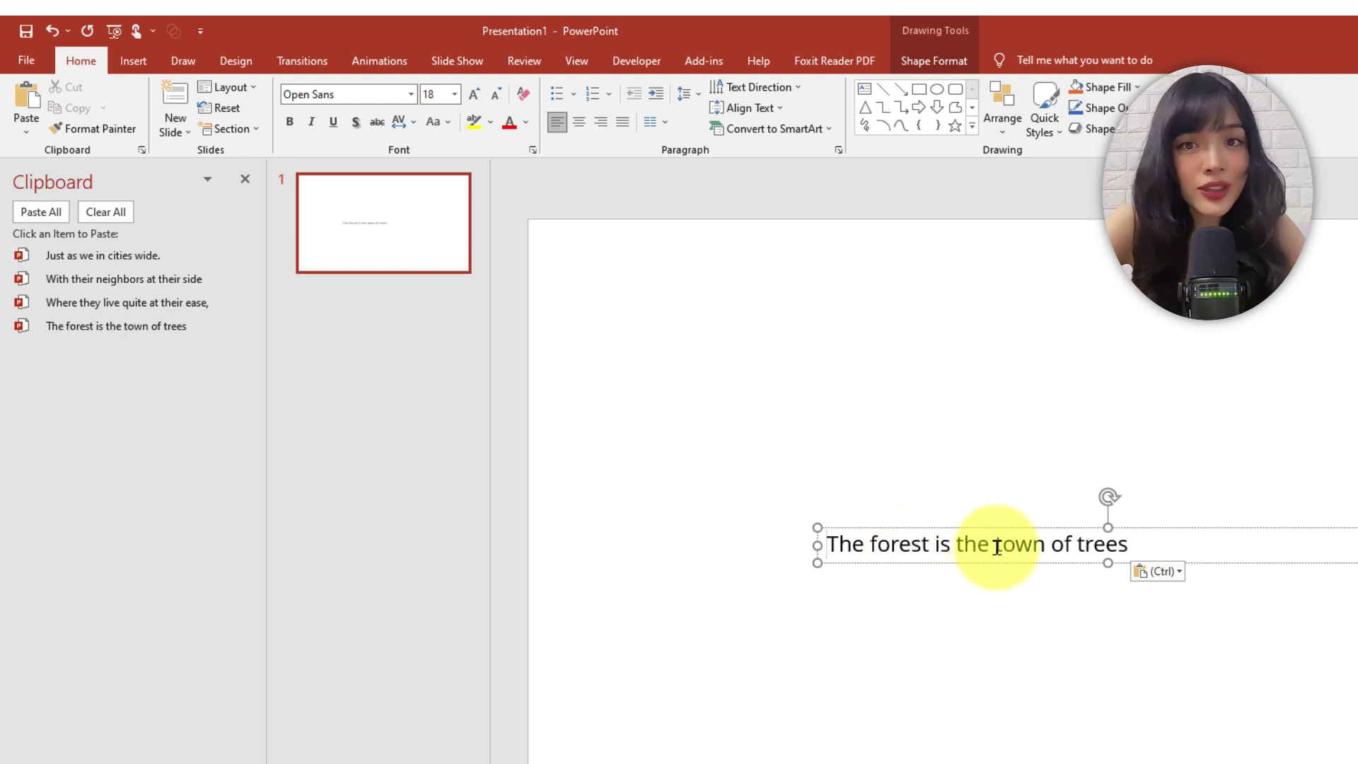
left_click(860, 502)
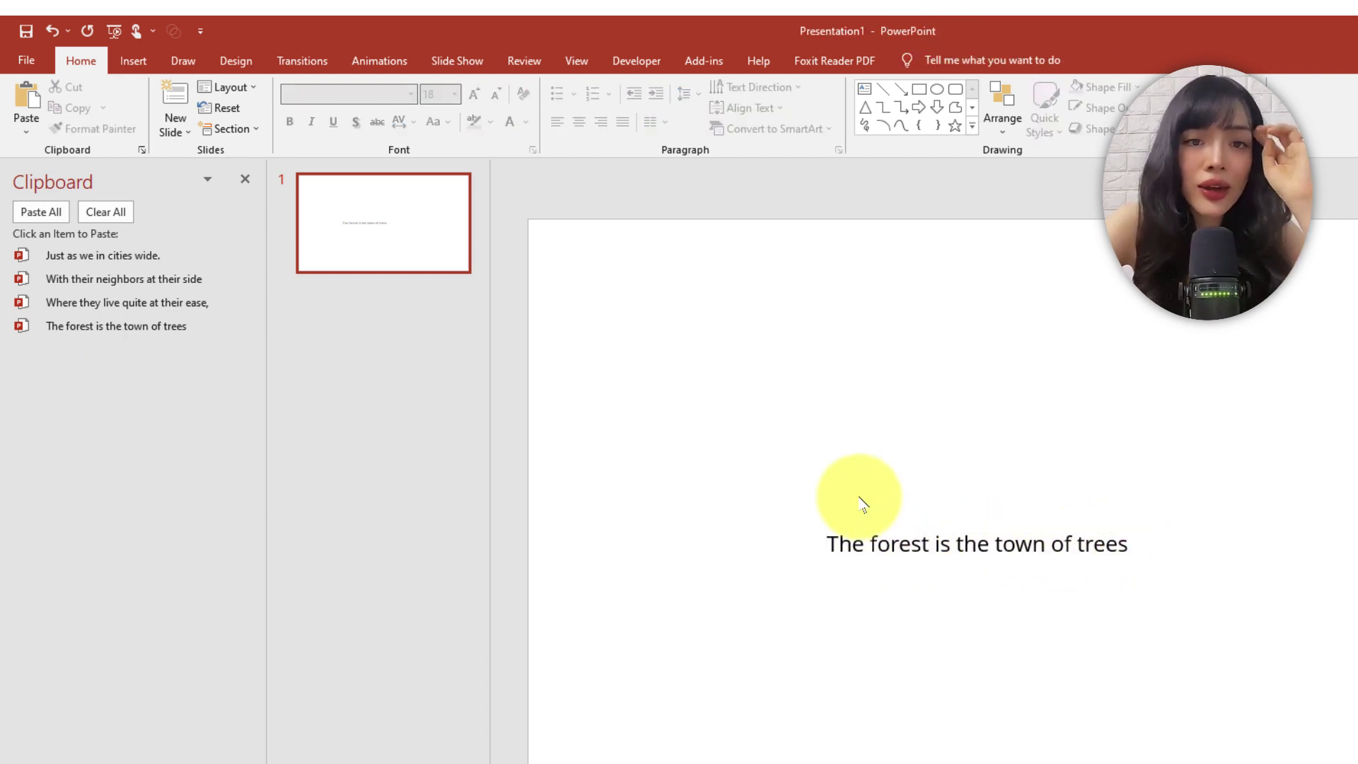
left_click(137, 304)
left_click_drag(943, 561, 965, 643)
left_click(123, 279)
left_click(121, 255)
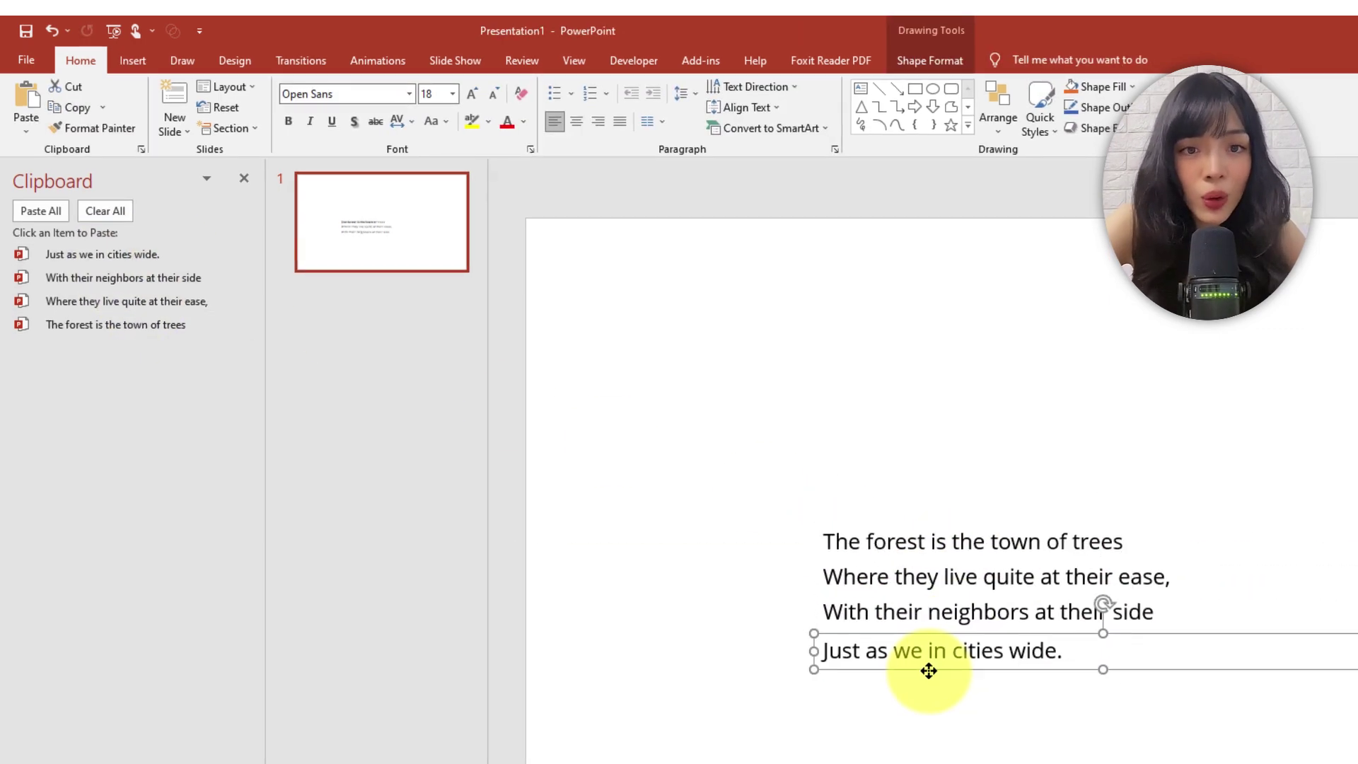
Set all four line boxes to Berlin Sans FB at 32 pt.
key("ctrl+a")
left_click(320, 73)
left_click(288, 303)
left_click(370, 74)
left_click(370, 73)
left_click(370, 74)
left_click(370, 74)
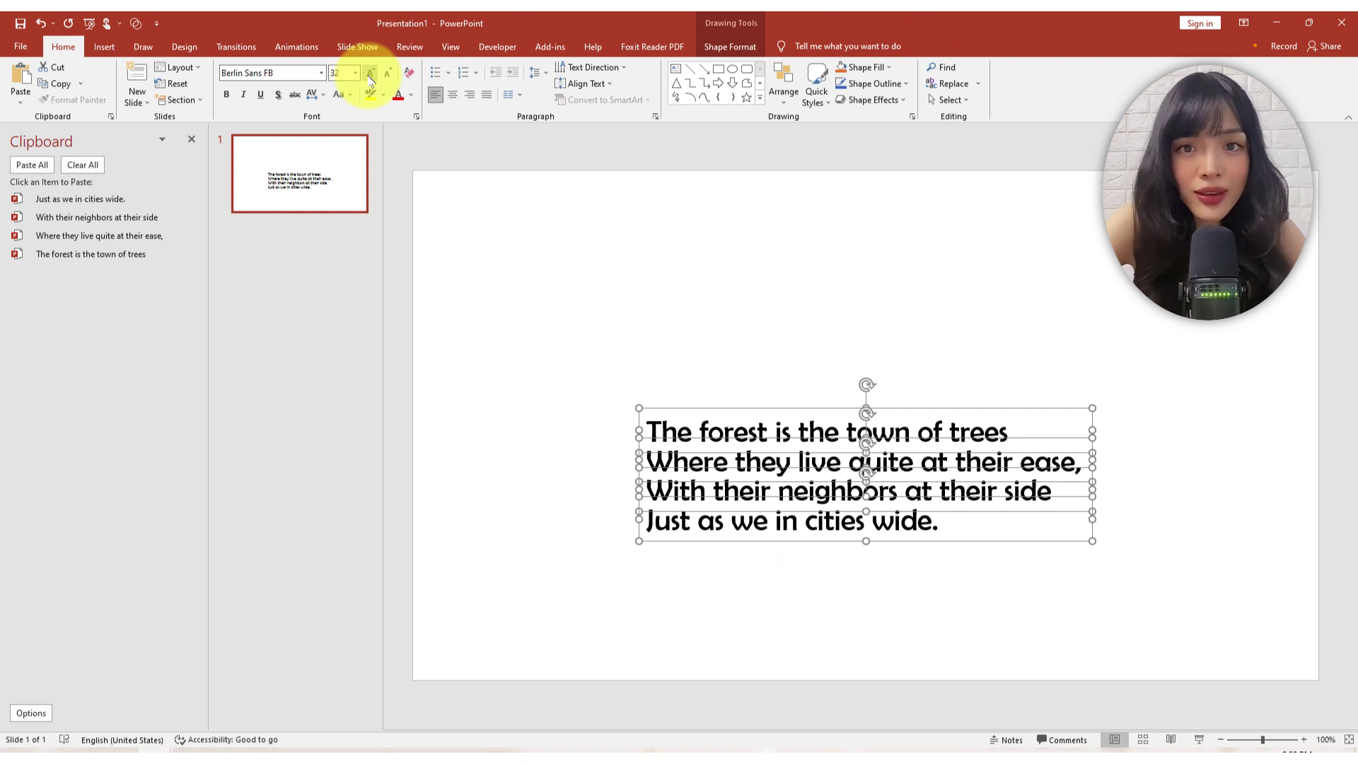
left_click(370, 74)
left_click(387, 74)
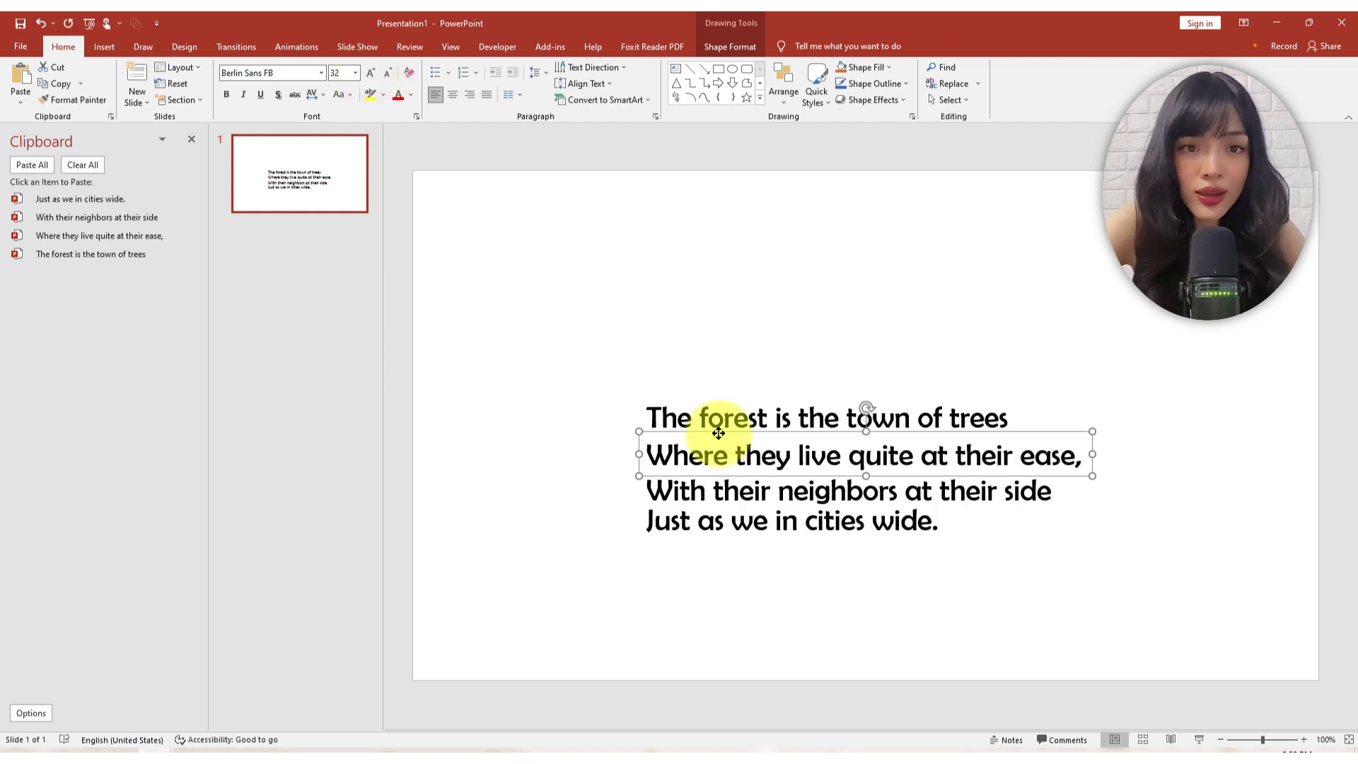
Center the four lines, distribute them evenly and move them to the slide centre.
mouse_move(858, 537)
left_mouse_down()
mouse_move(858, 582)
mouse_move(832, 582)
left_mouse_up()
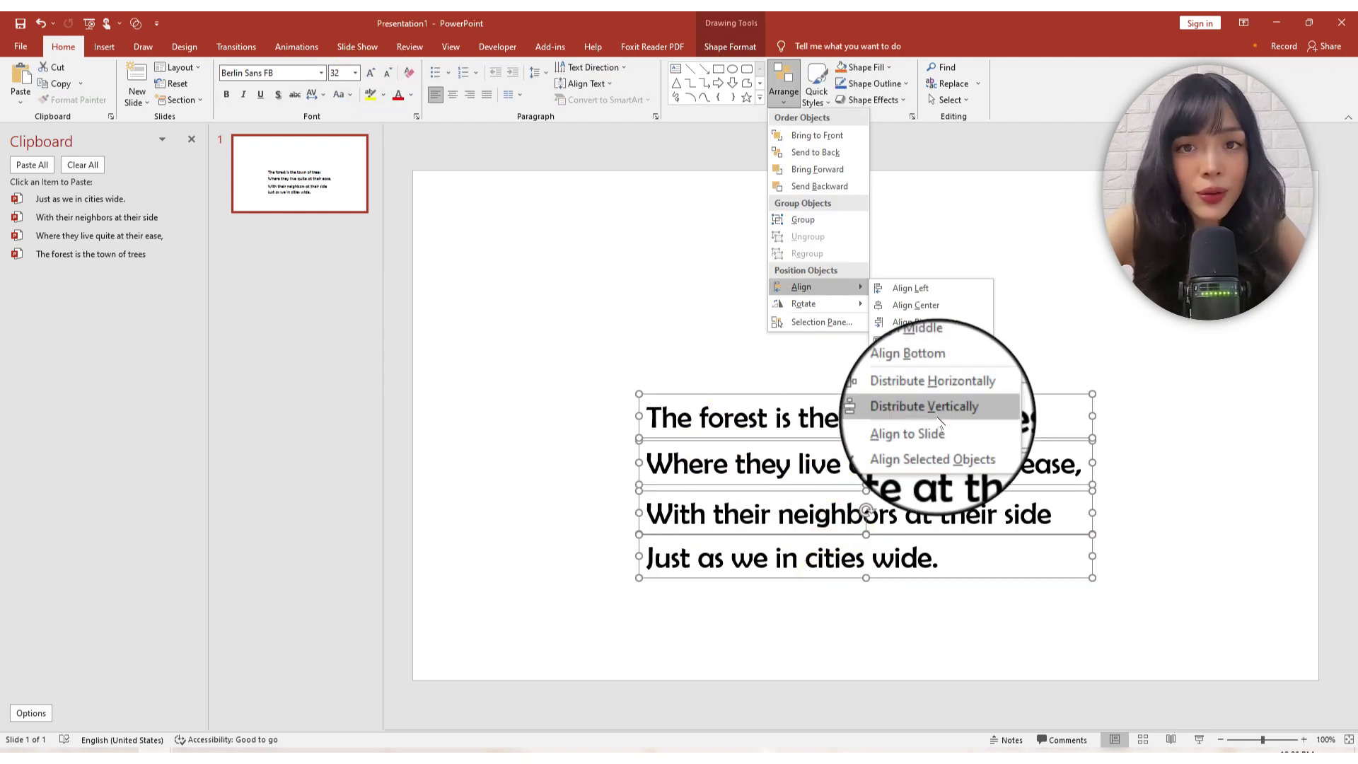
left_click(452, 94)
left_click_drag(753, 392, 759, 345)
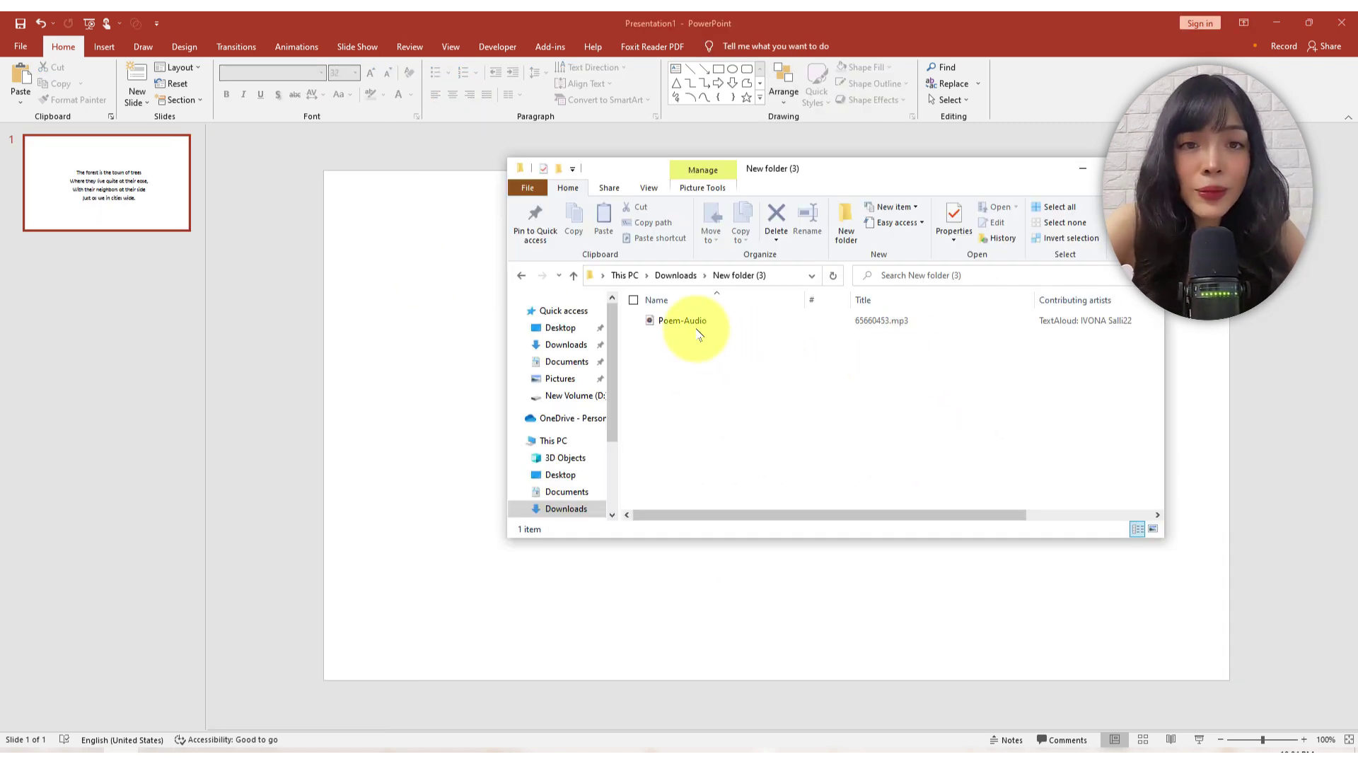
Drag the Poem-Audio recording onto the slide and preview it from the Playback tab.
left_click(688, 322)
mouse_move(697, 329)
left_mouse_down()
mouse_move(419, 348)
mouse_move(370, 209)
left_mouse_up()
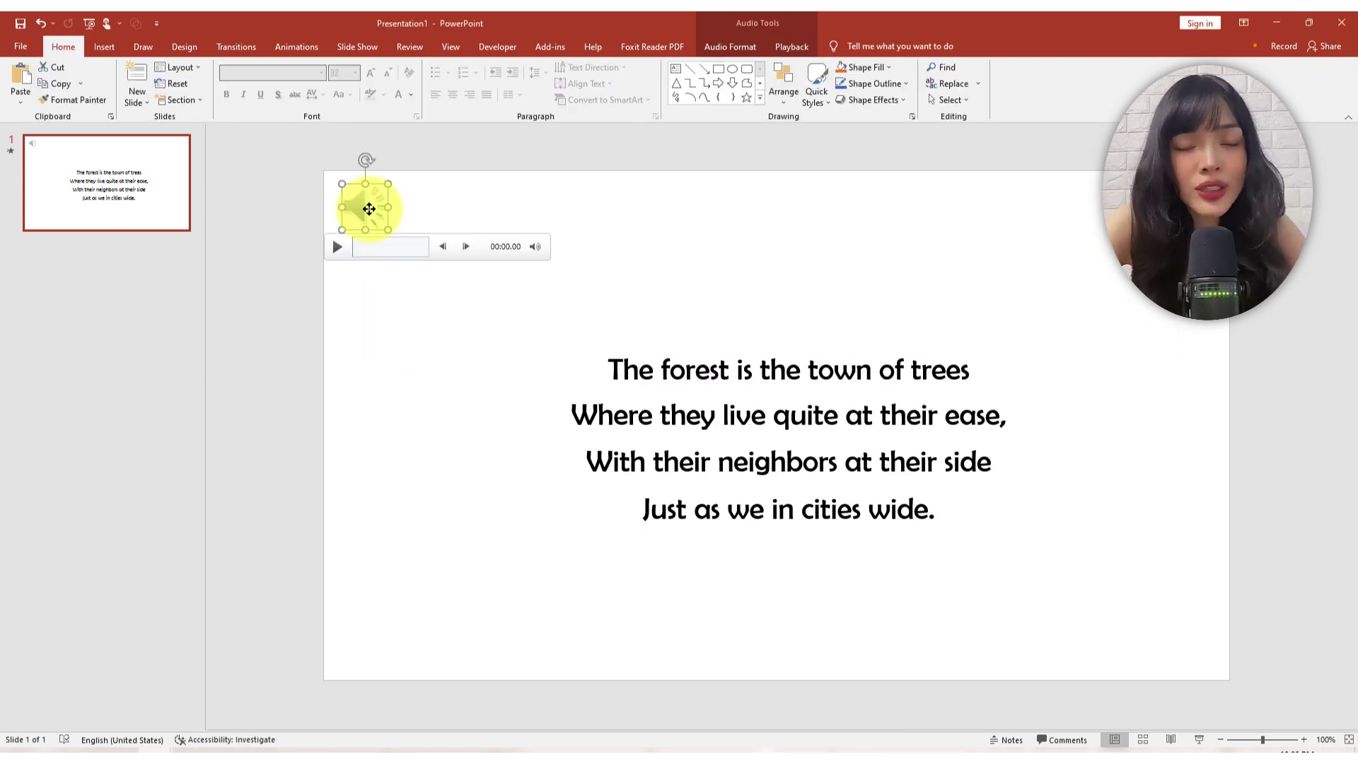
left_click(792, 46)
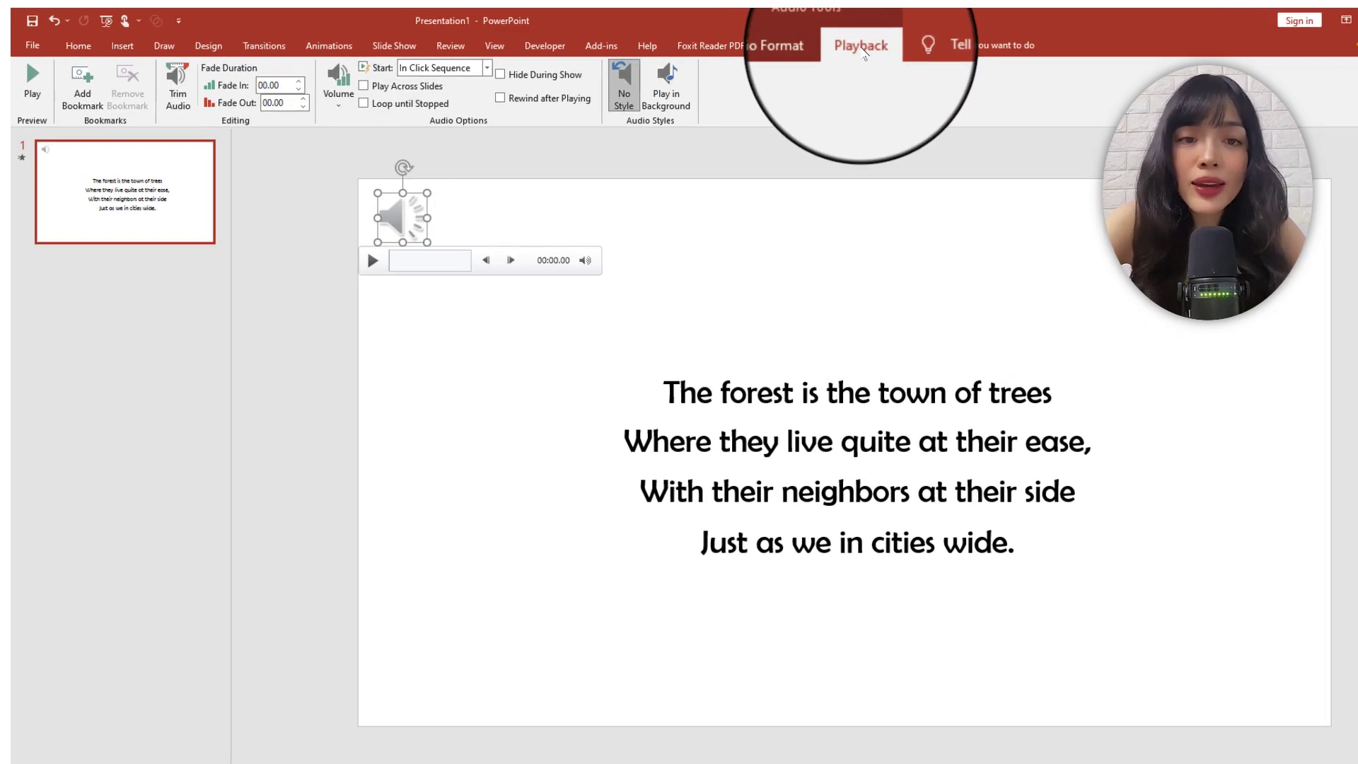
left_click(372, 260)
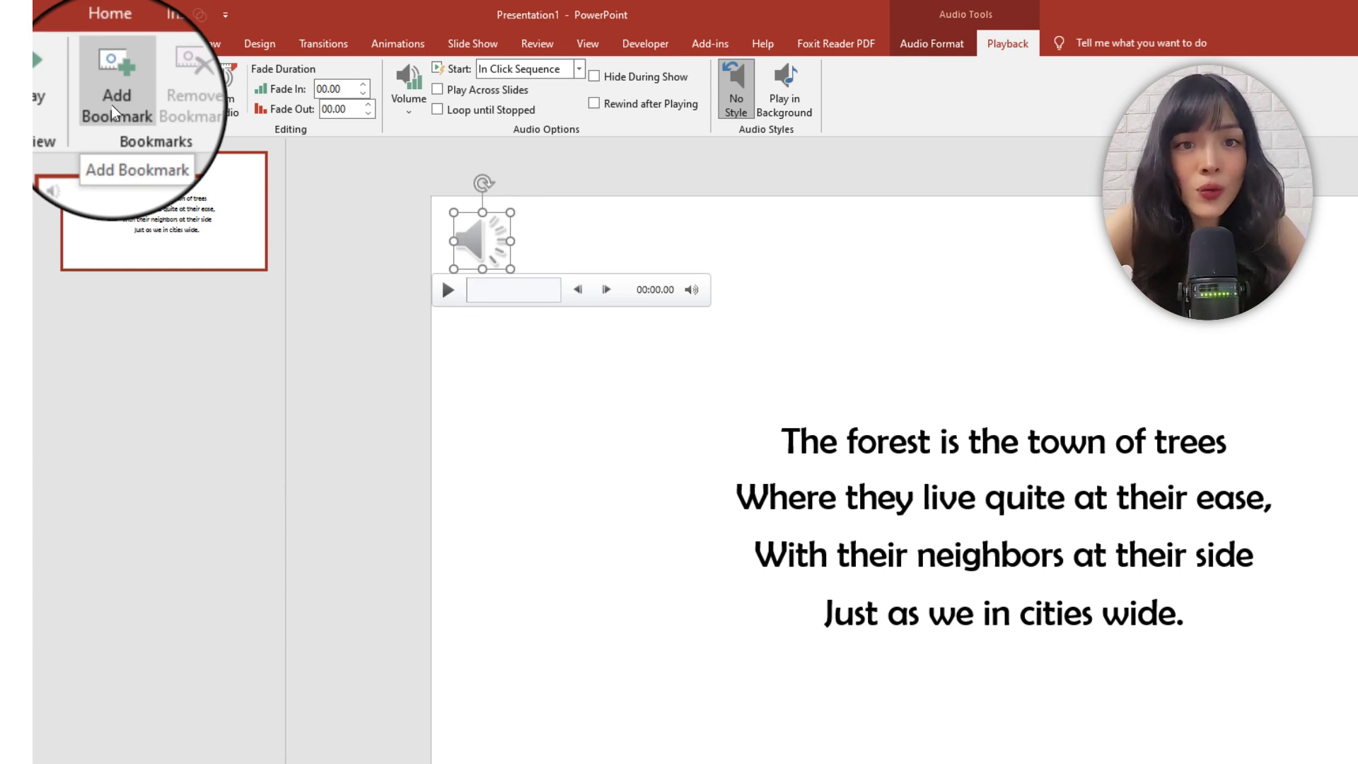
Play the 7.64-second poem audio and add four bookmarks, one where each lyric line begins.
left_click(59, 99)
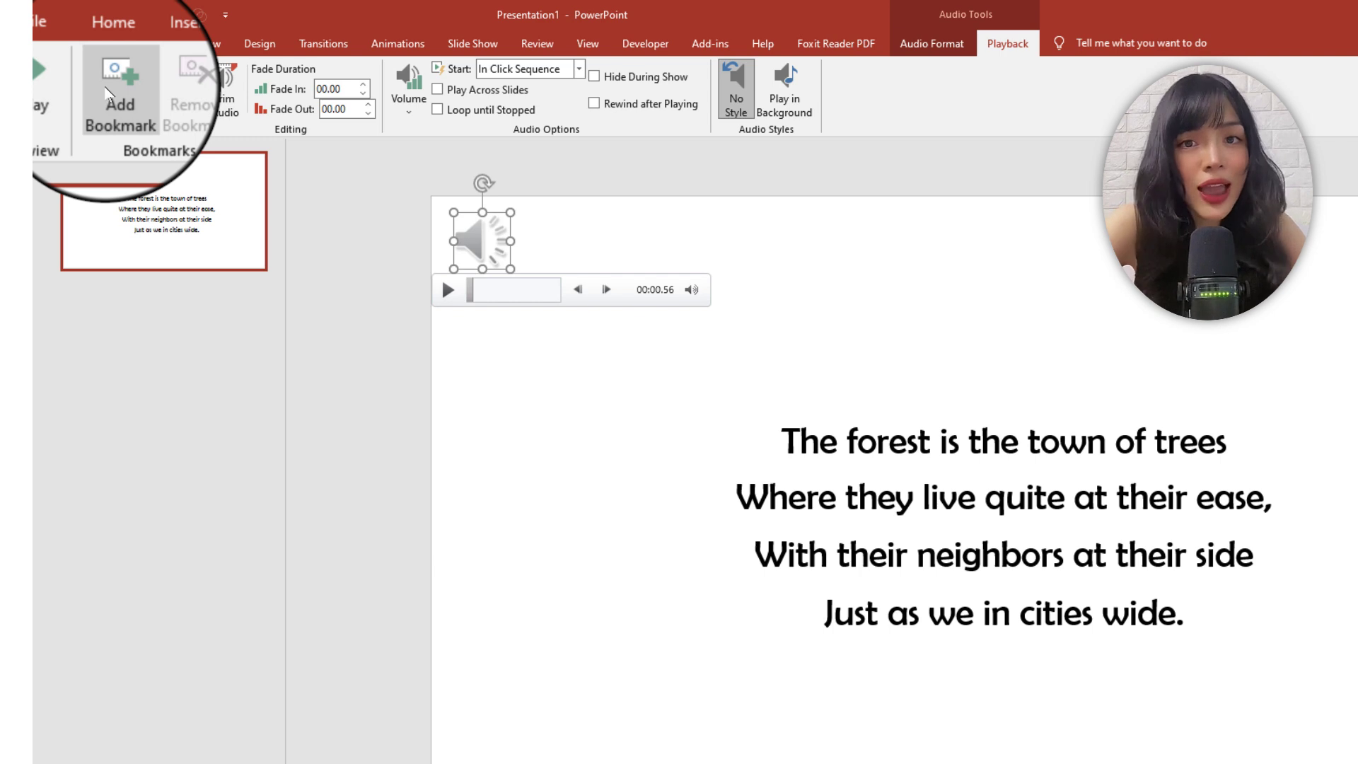
left_click(113, 99)
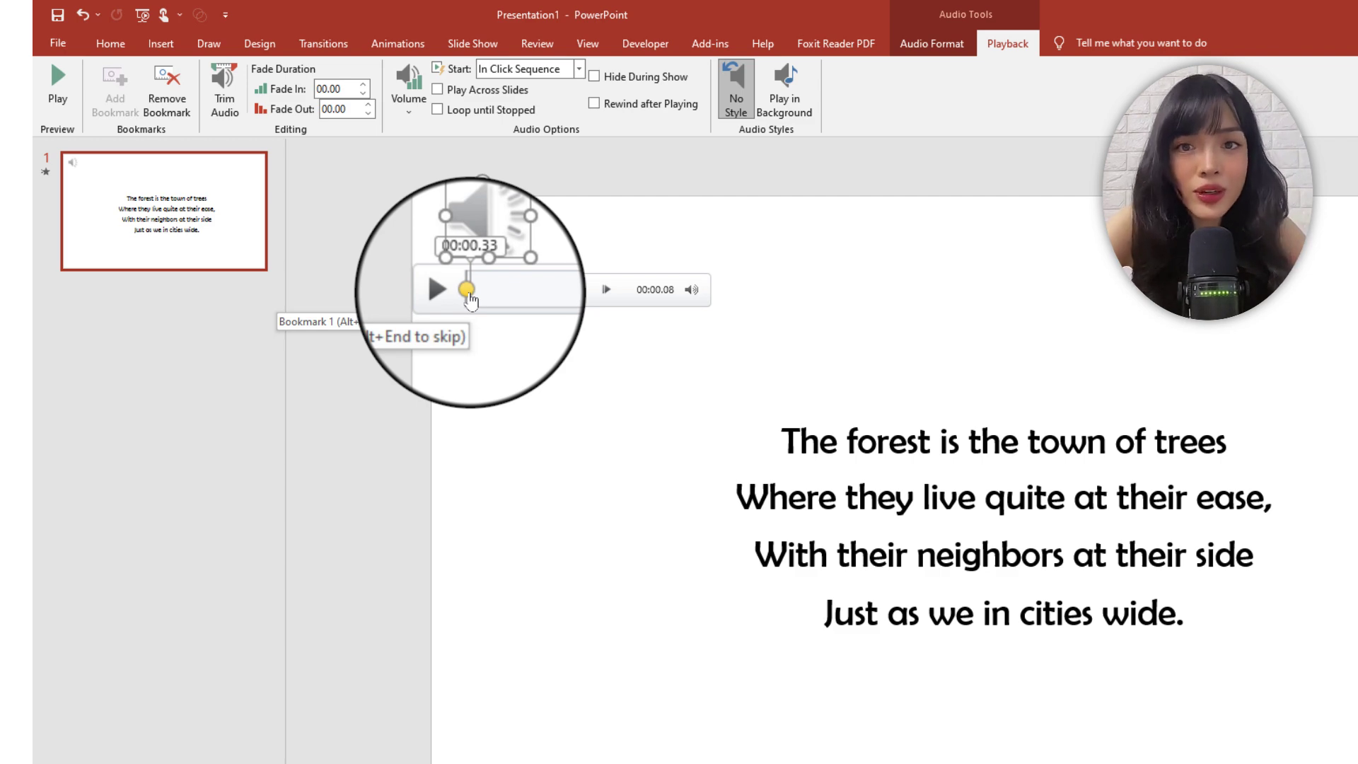
left_click(73, 101)
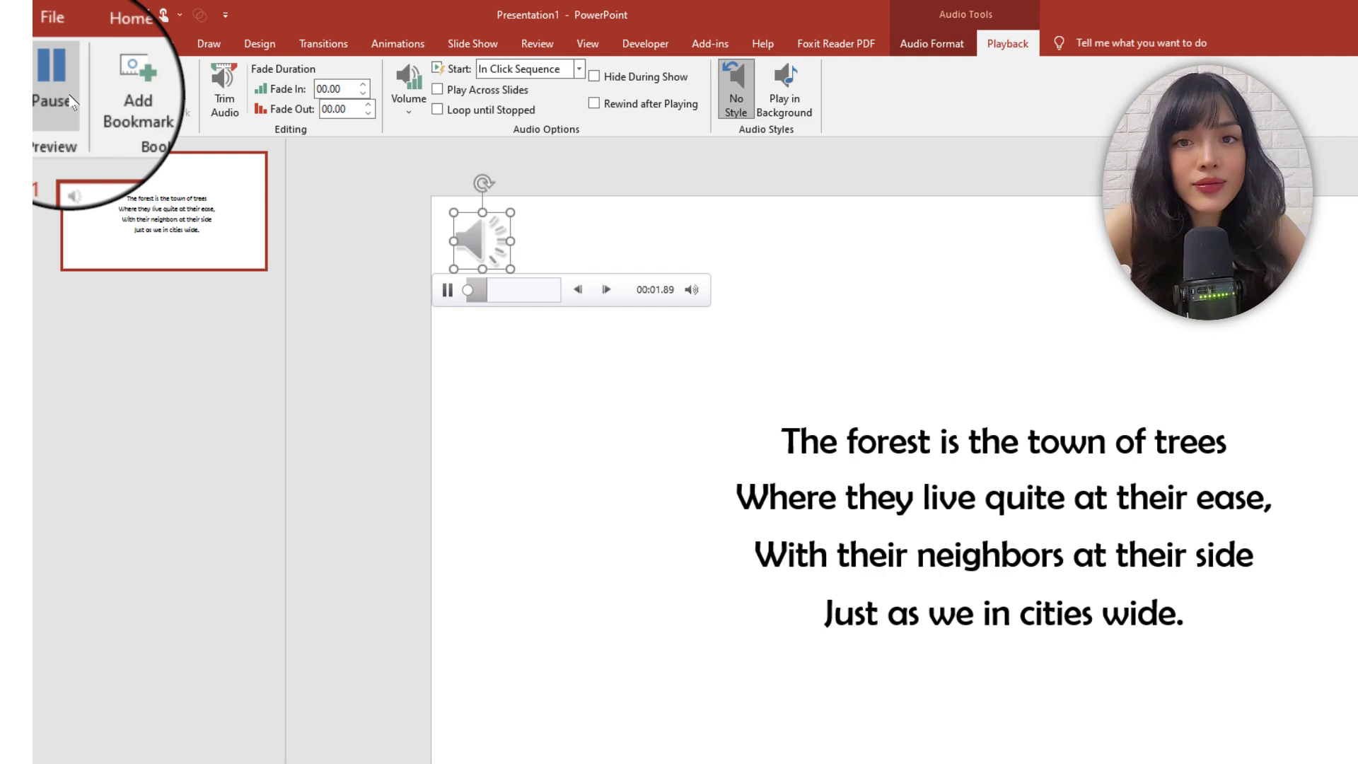
left_click(69, 95)
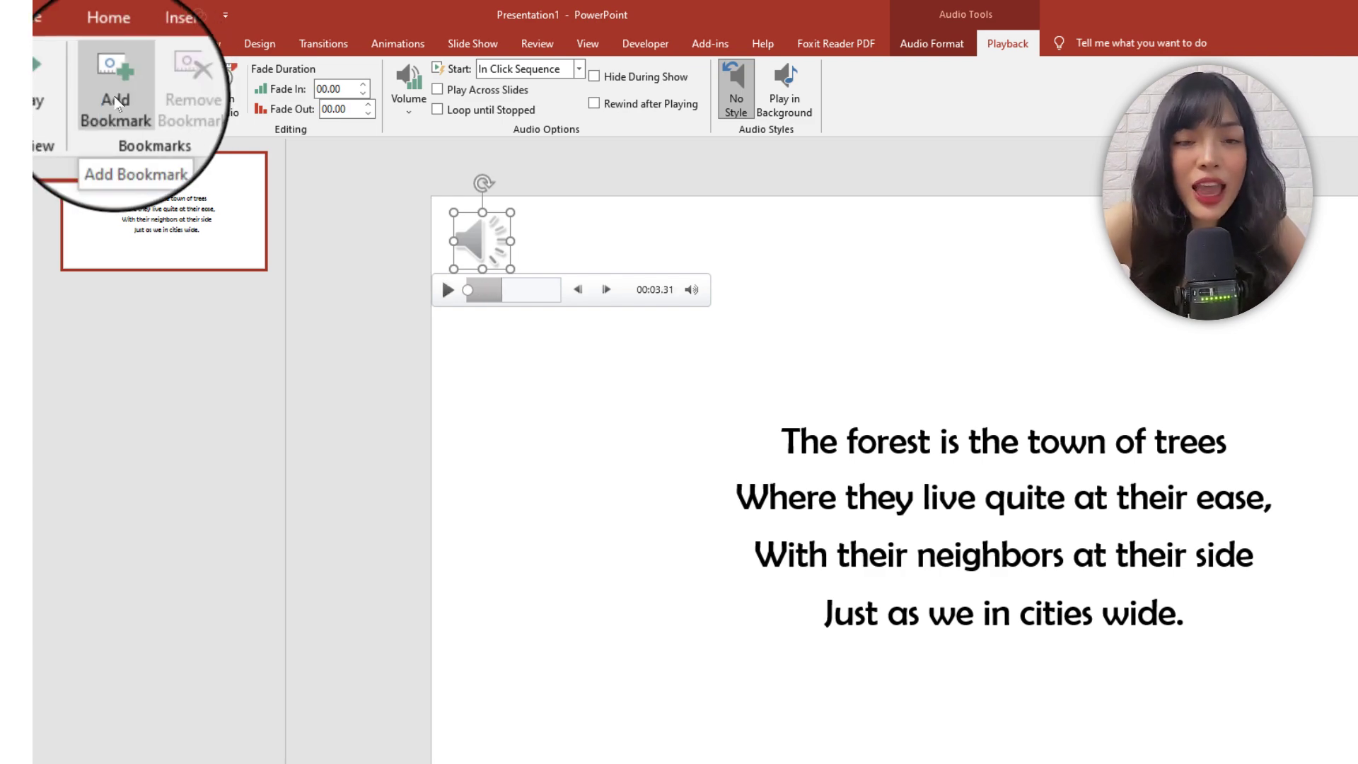
left_click(115, 102)
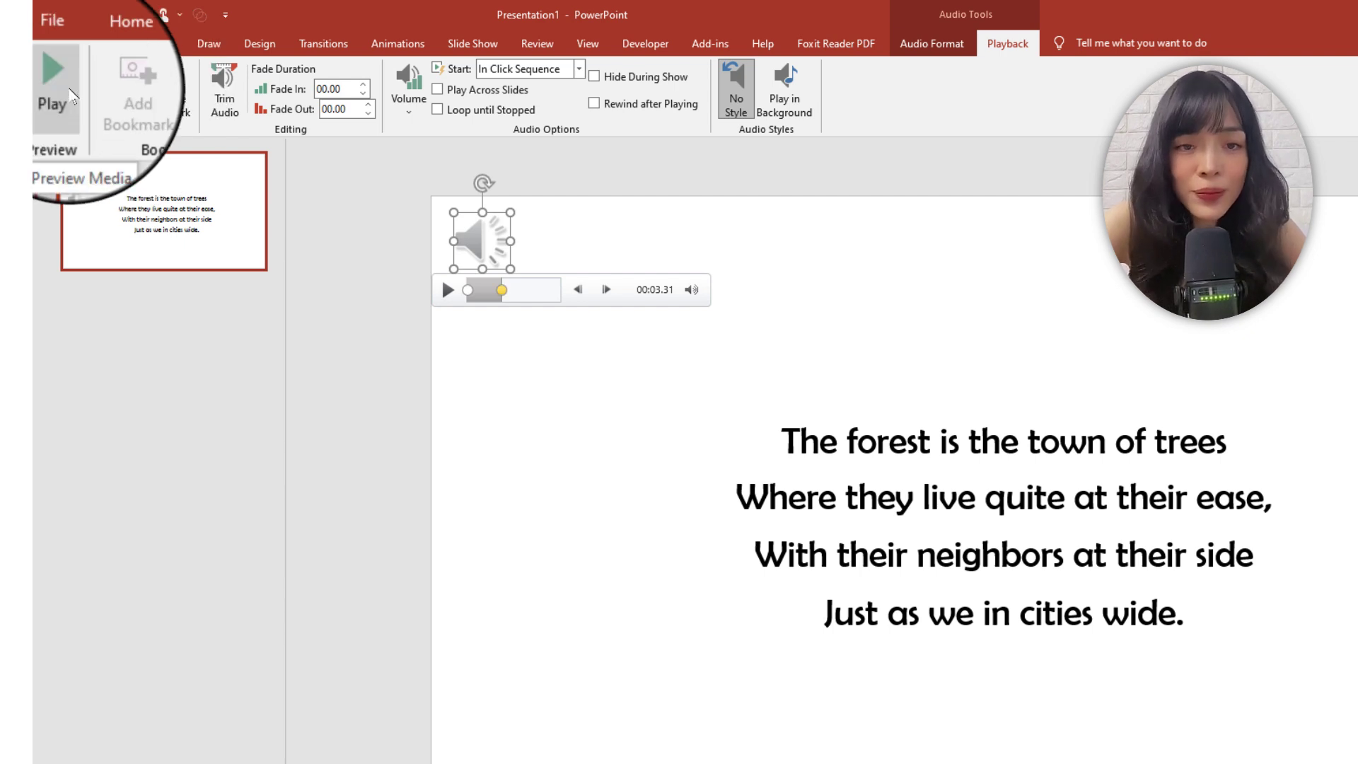
left_click(69, 94)
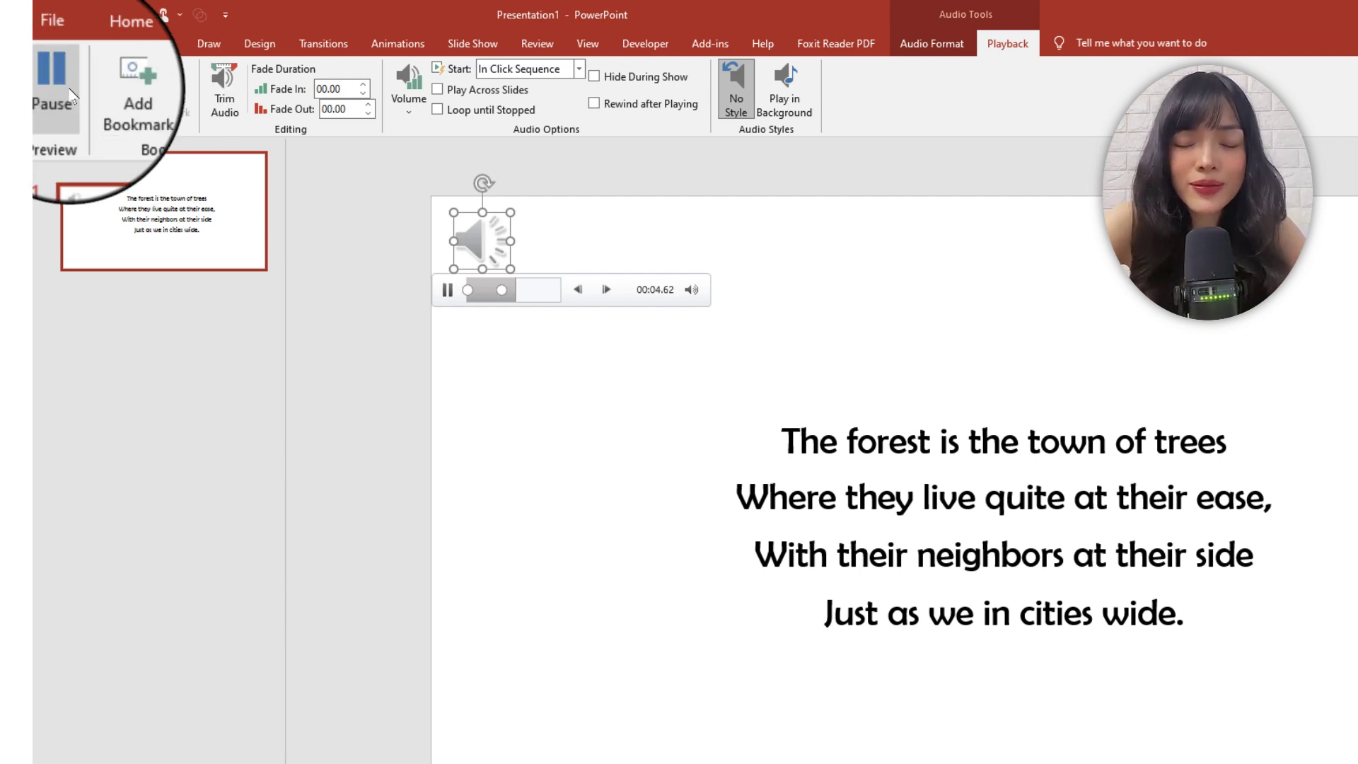
left_click(71, 94)
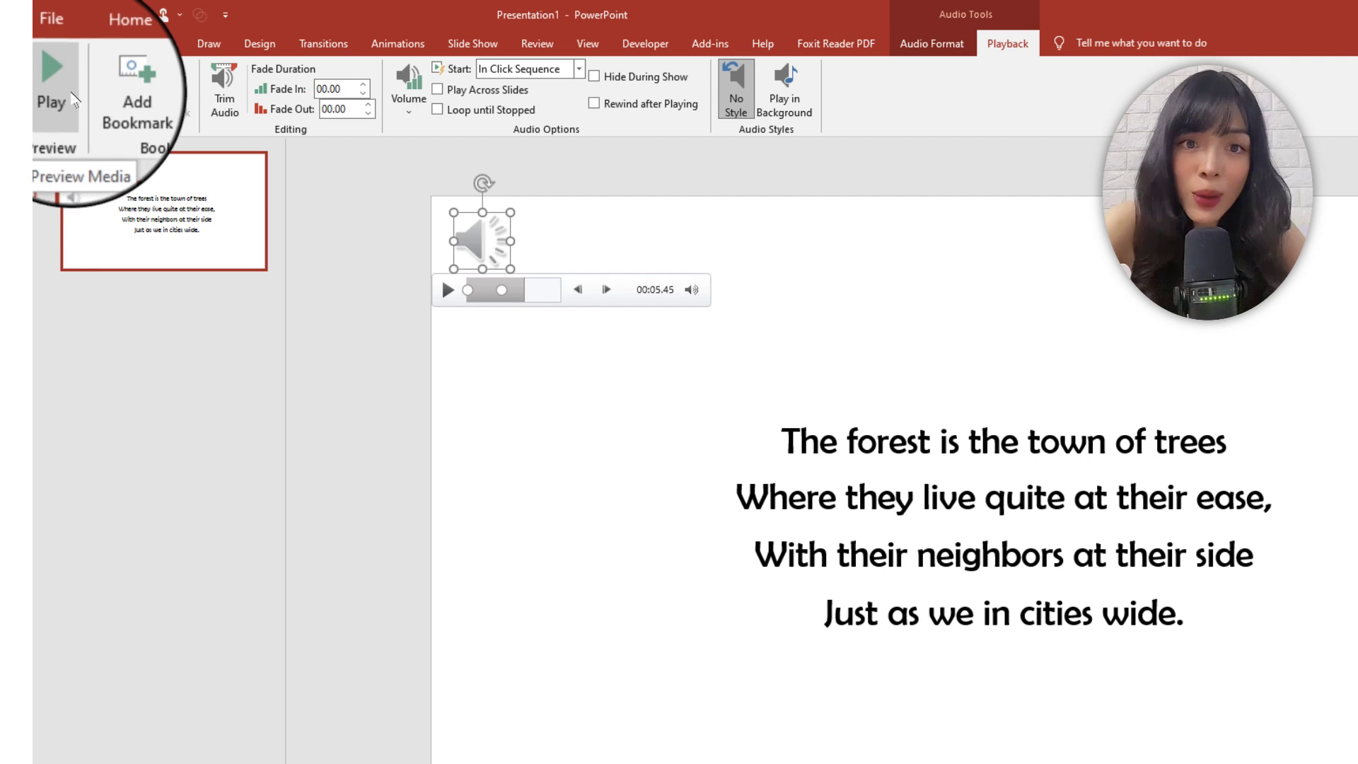
left_click(123, 88)
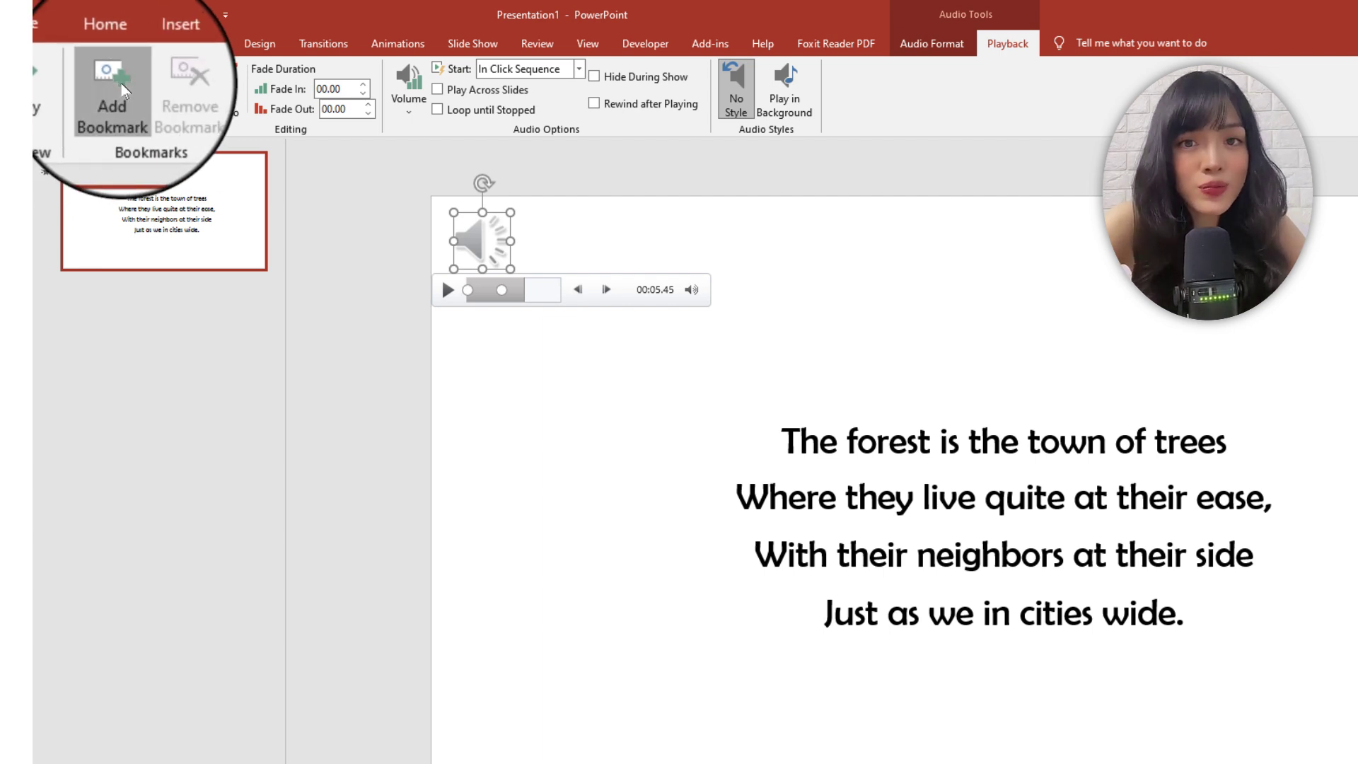
left_click(60, 92)
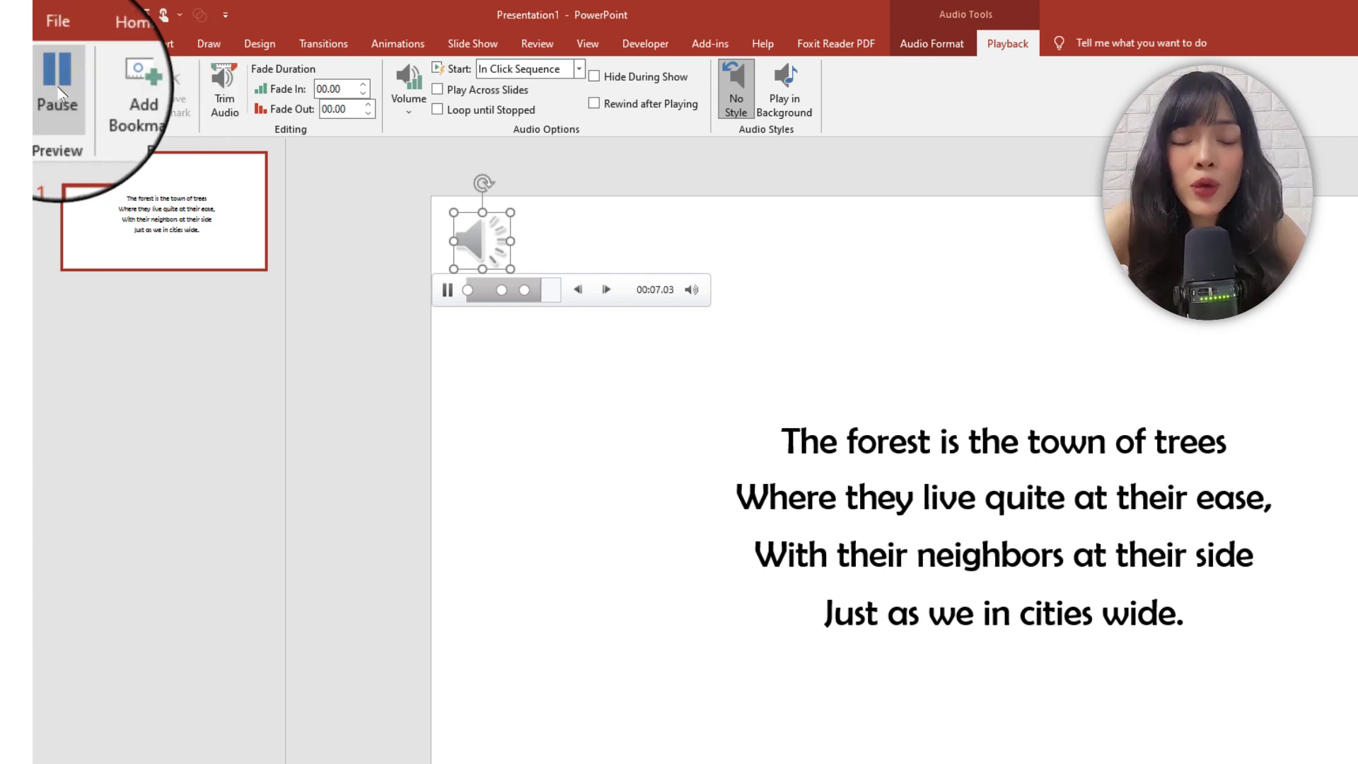
left_click(58, 92)
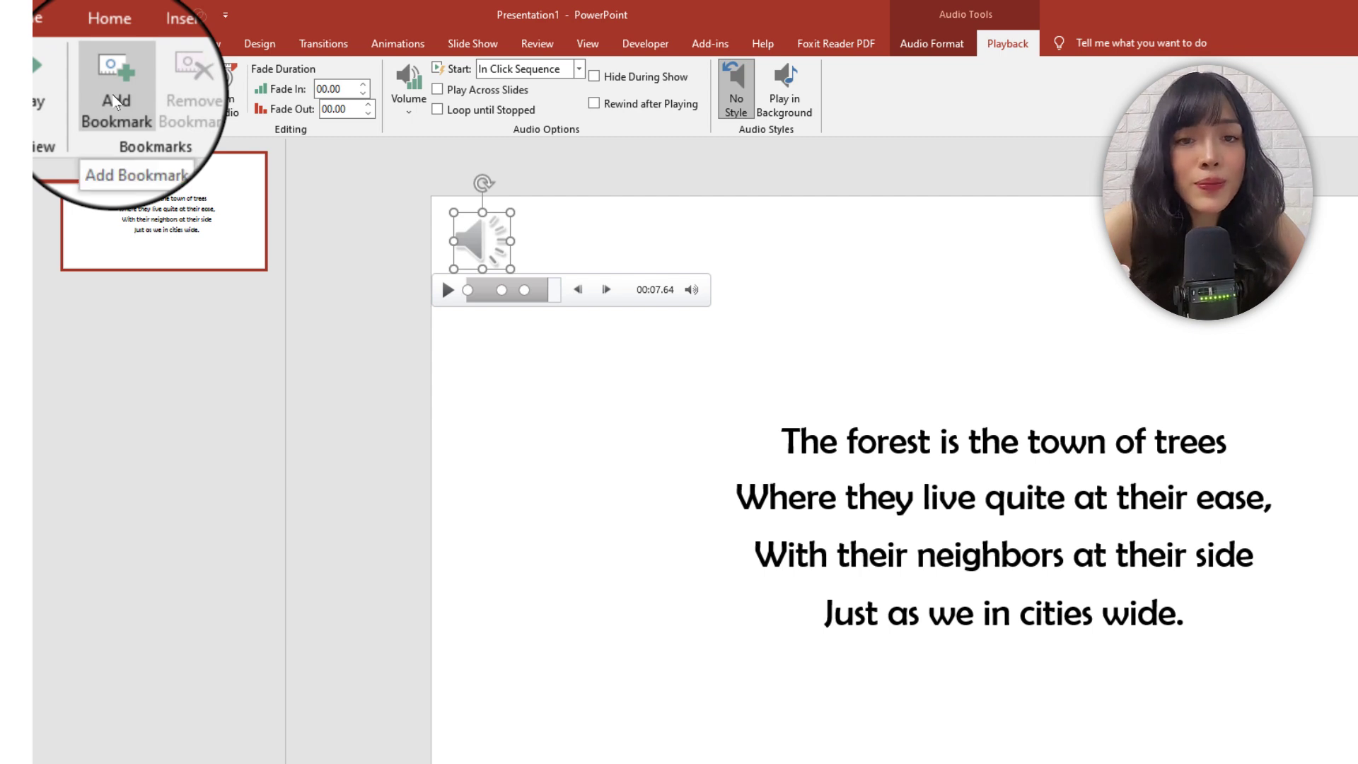
left_click(116, 101)
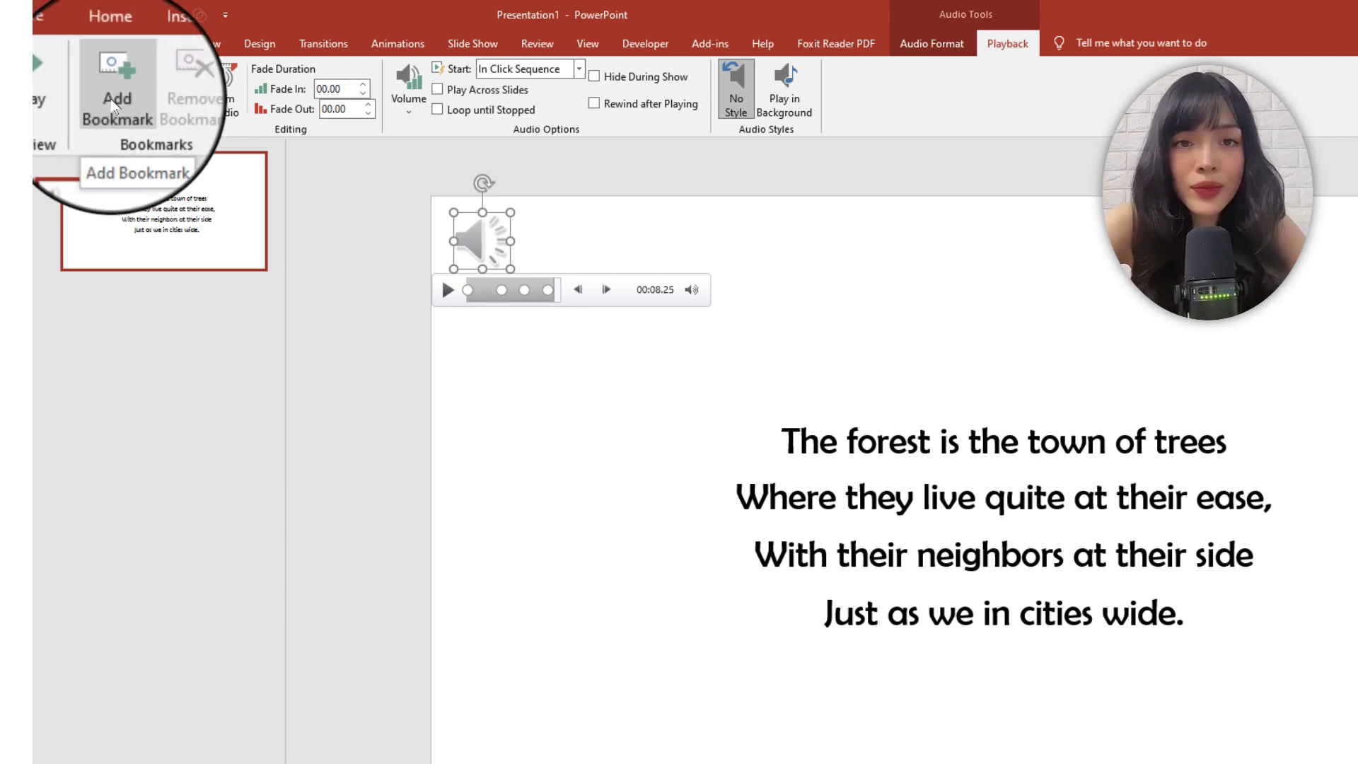
left_click(548, 290)
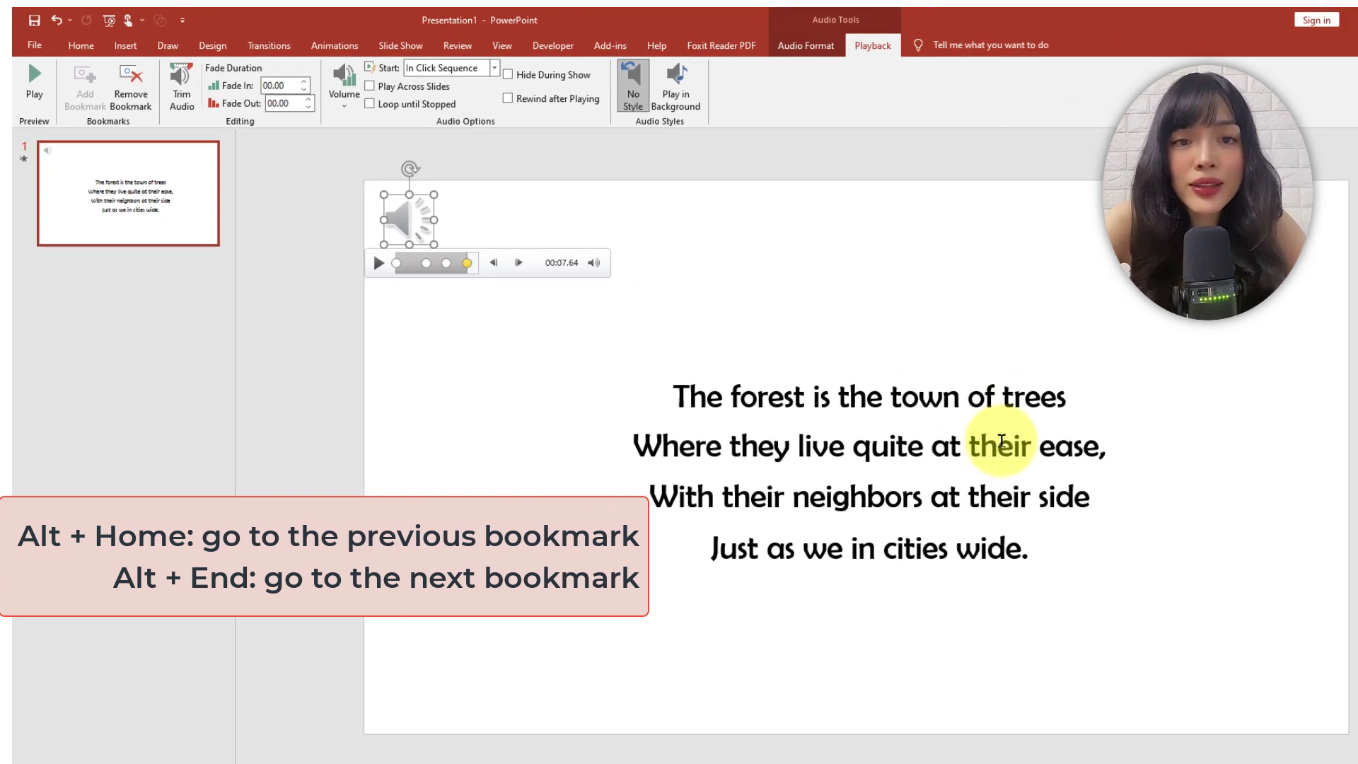
Select all four lyric line boxes and give them an Appear entrance animation.
left_click(823, 417)
left_click(782, 368)
left_click(727, 423)
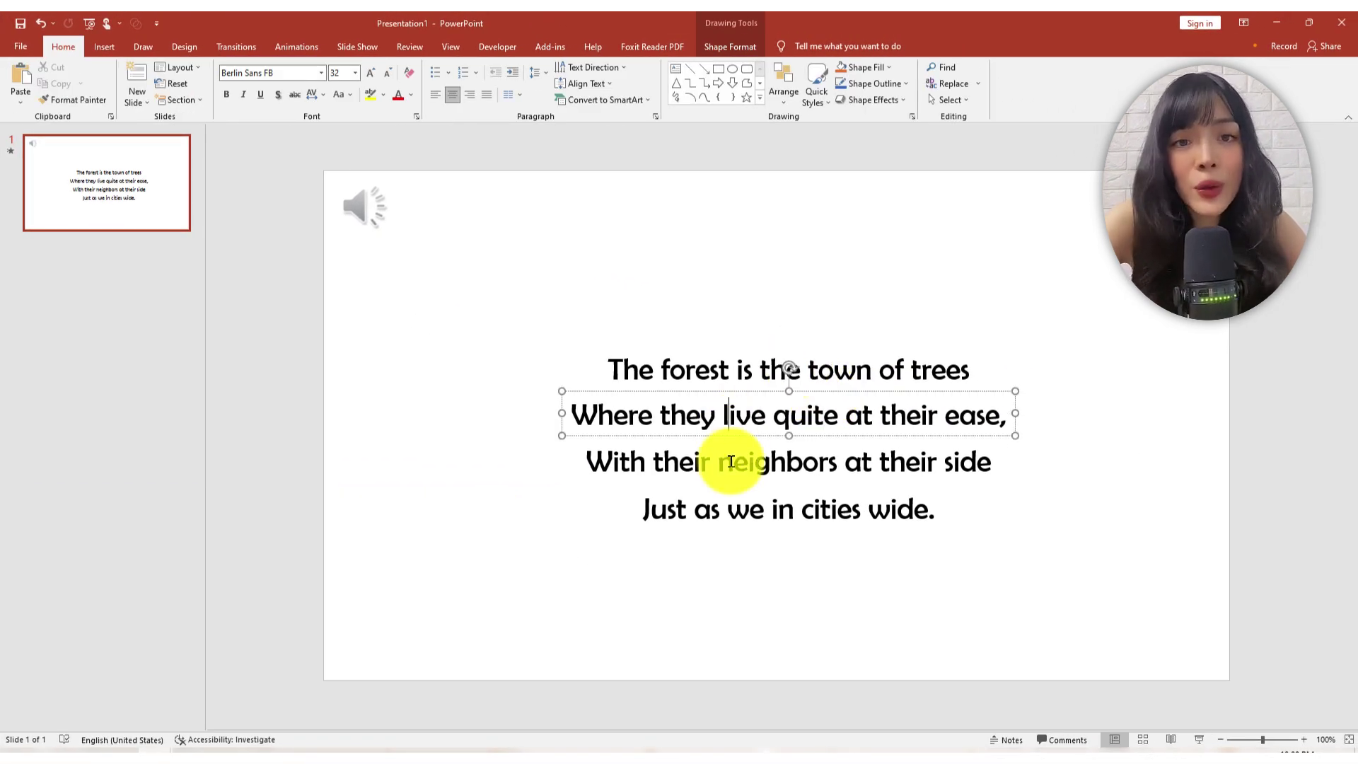
left_click(732, 461)
left_click_drag(488, 291, 1079, 605)
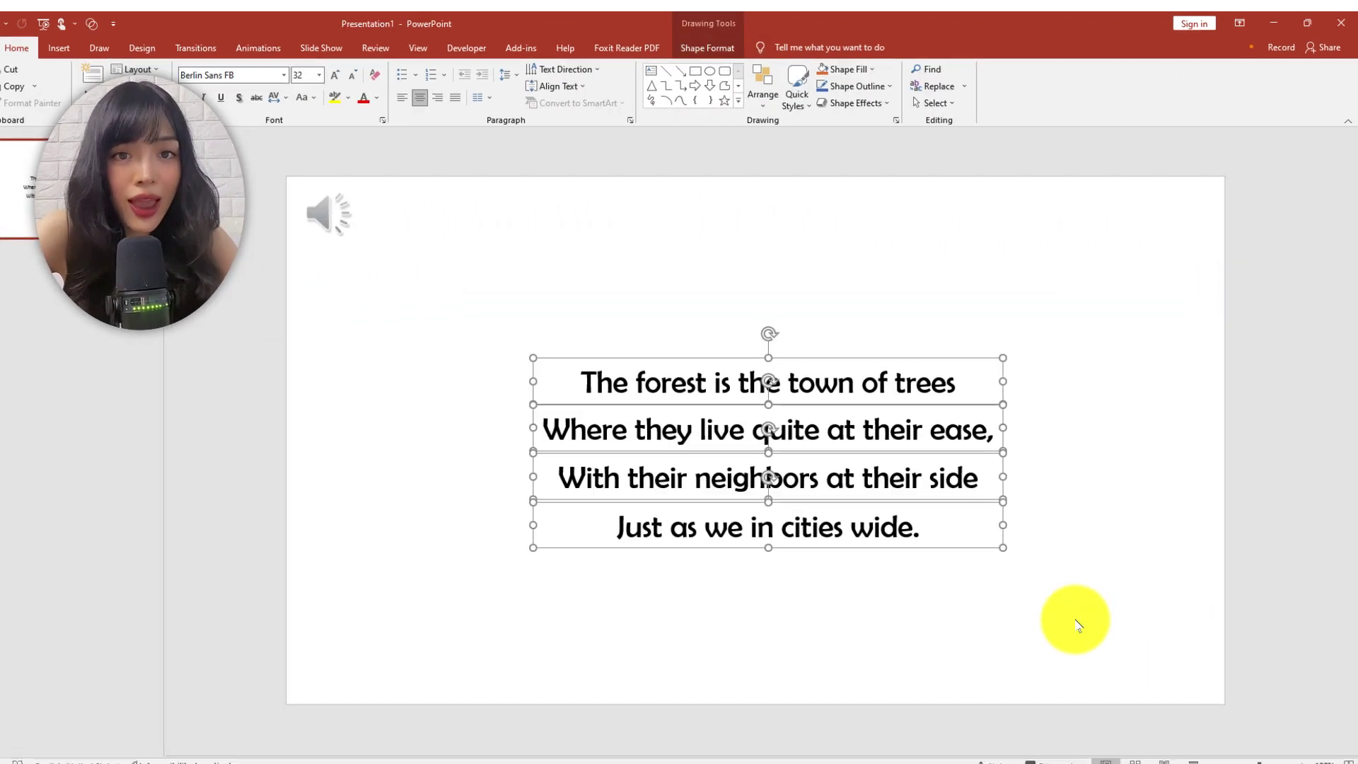
left_click(259, 48)
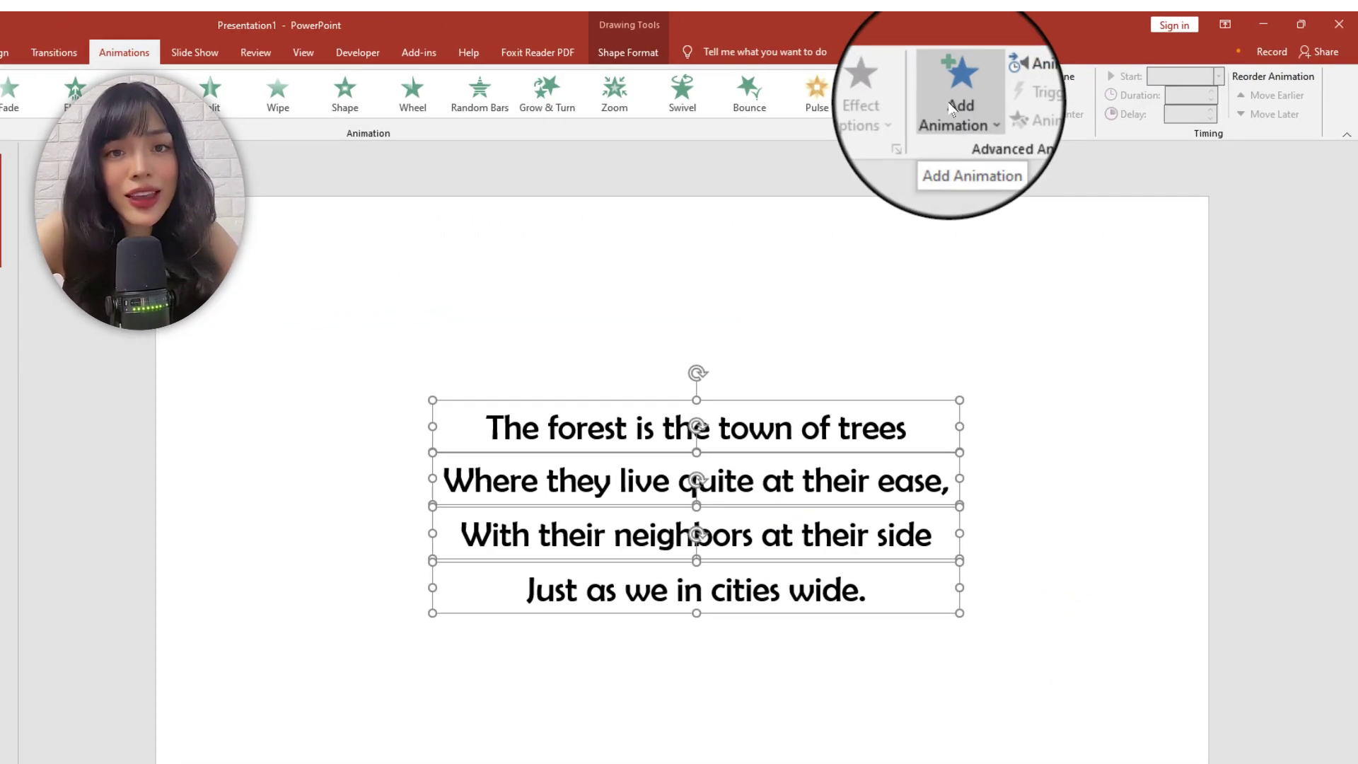
left_click(991, 85)
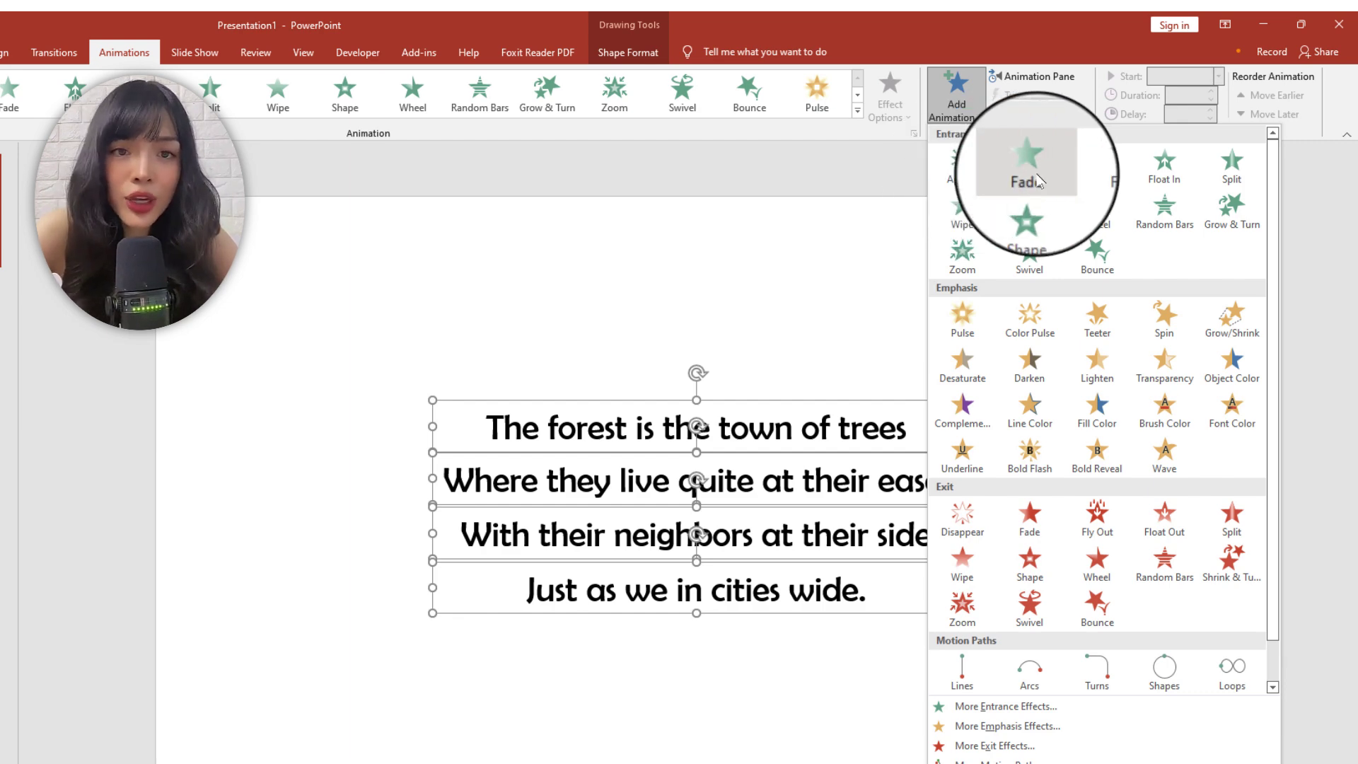
left_click(958, 175)
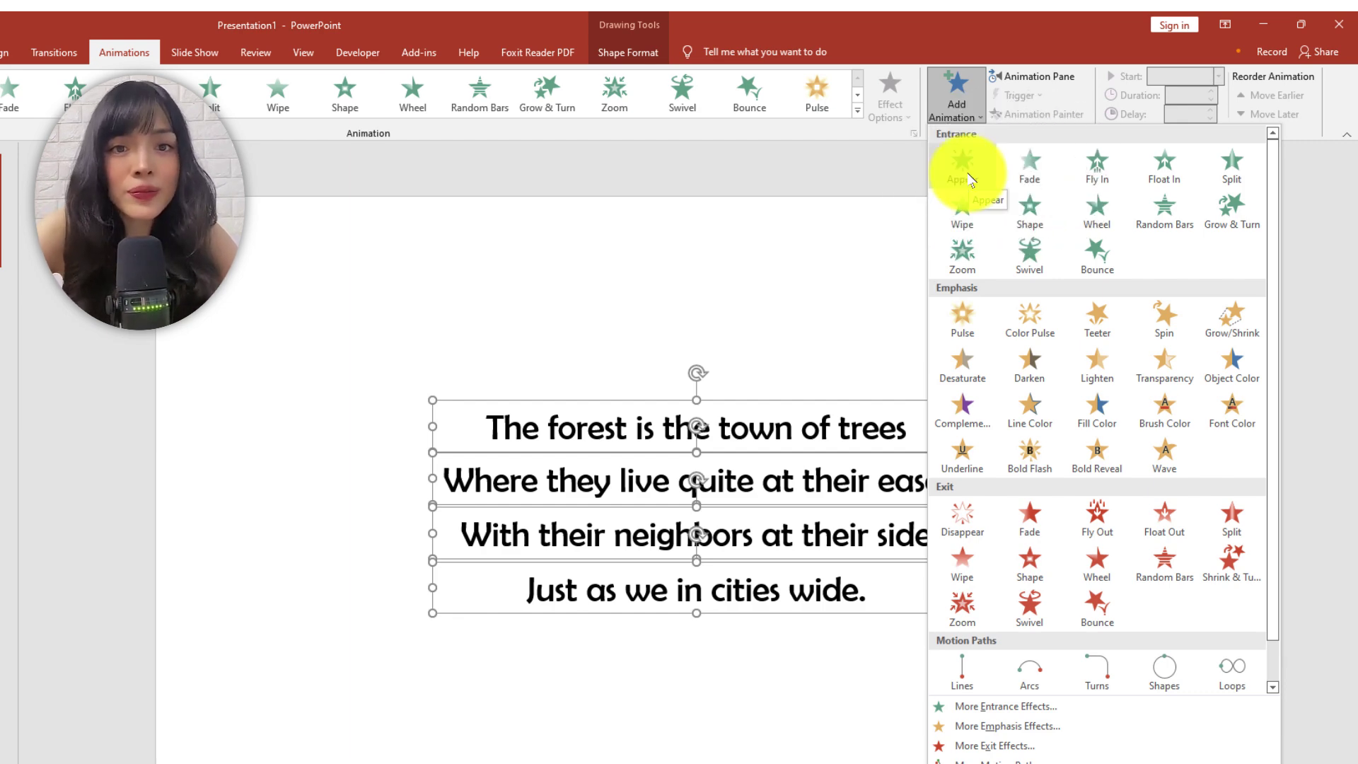
Add a Brush Color emphasis animation to all four lyric lines.
left_click_drag(357, 293, 1065, 723)
left_click(957, 110)
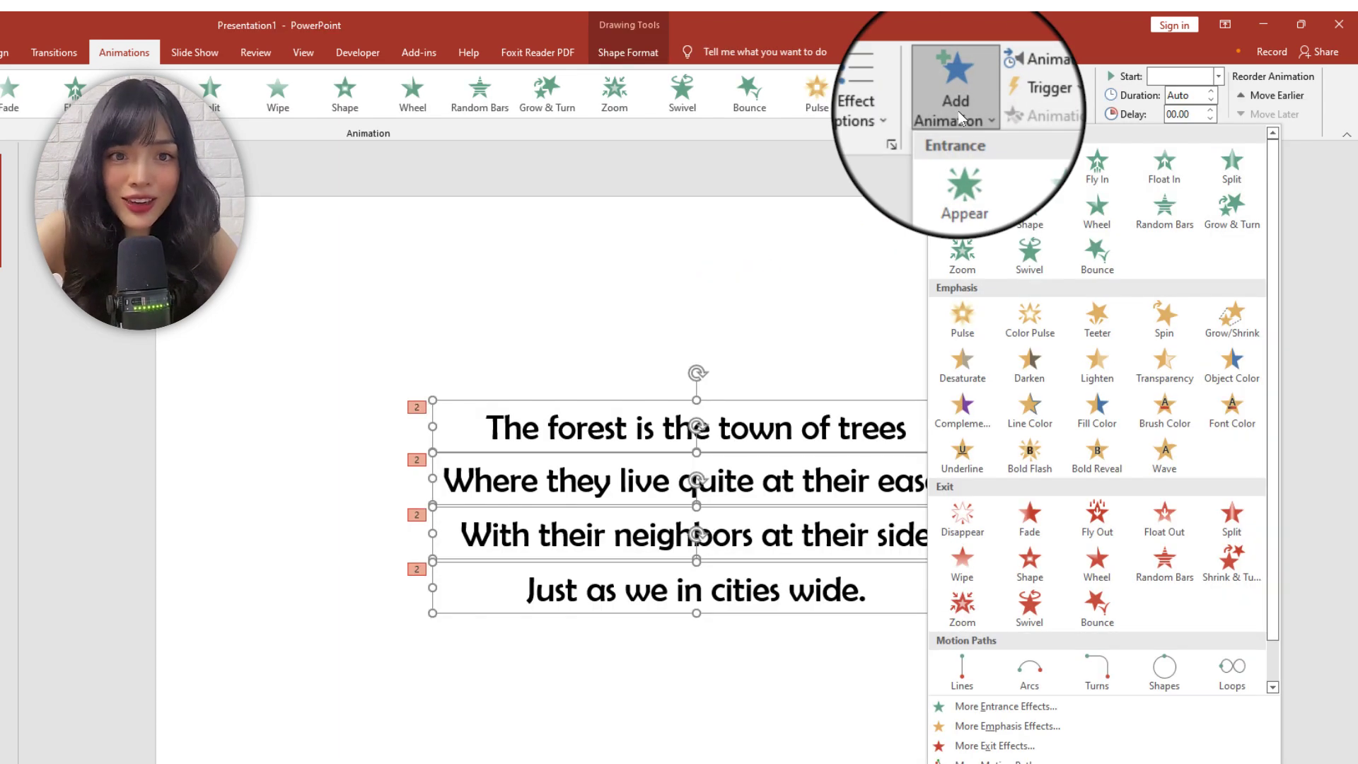
left_click(1233, 378)
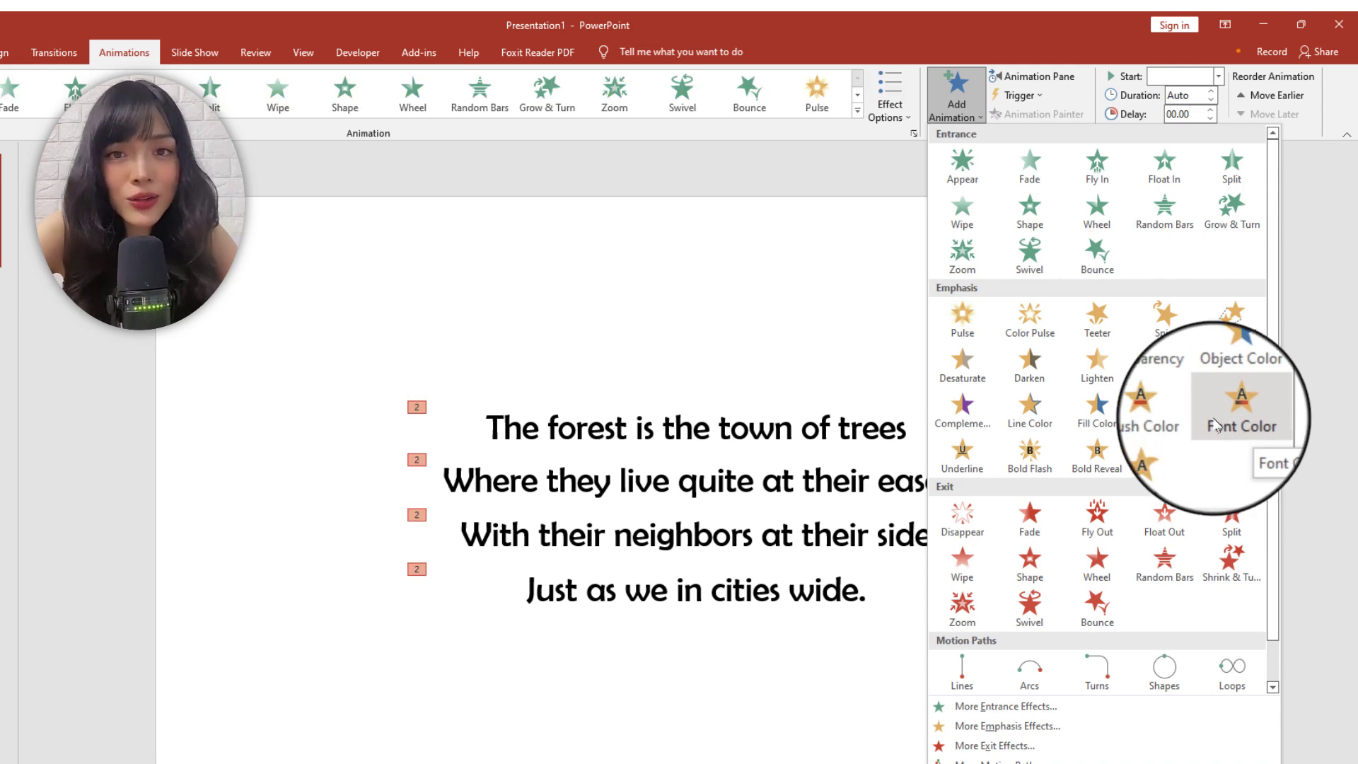
left_click(1165, 421)
In the Animation Pane, set the four Brush Color effects' colour to blue.
left_click(1028, 83)
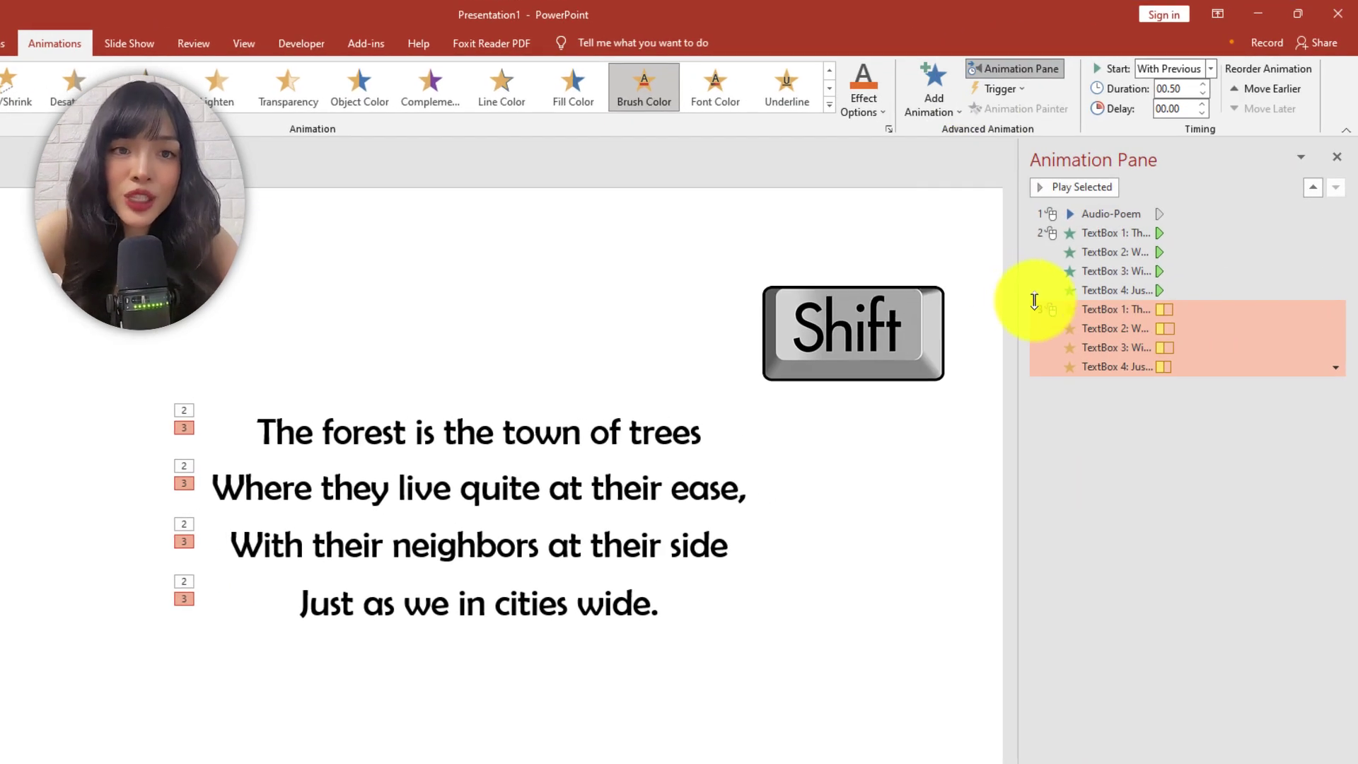
left_click_drag(1106, 309, 1101, 348)
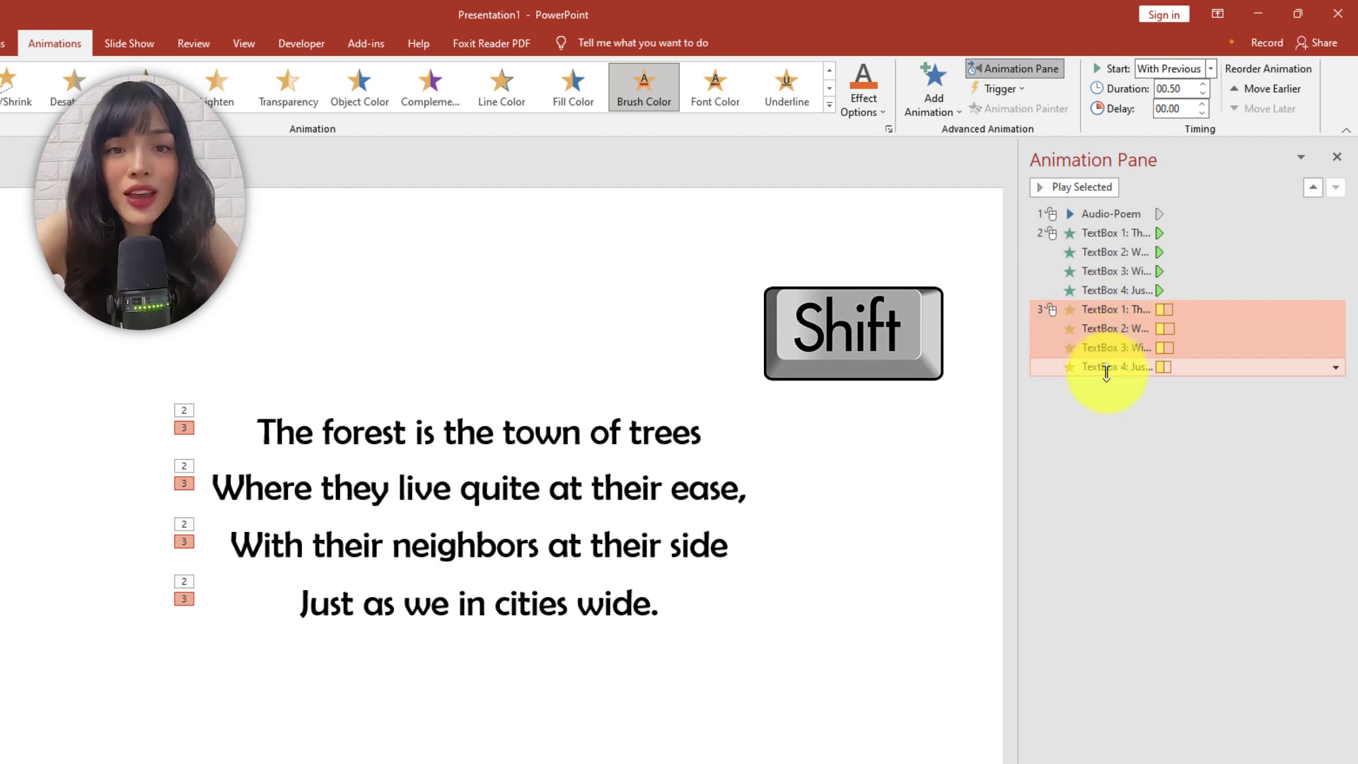
left_click(1335, 367)
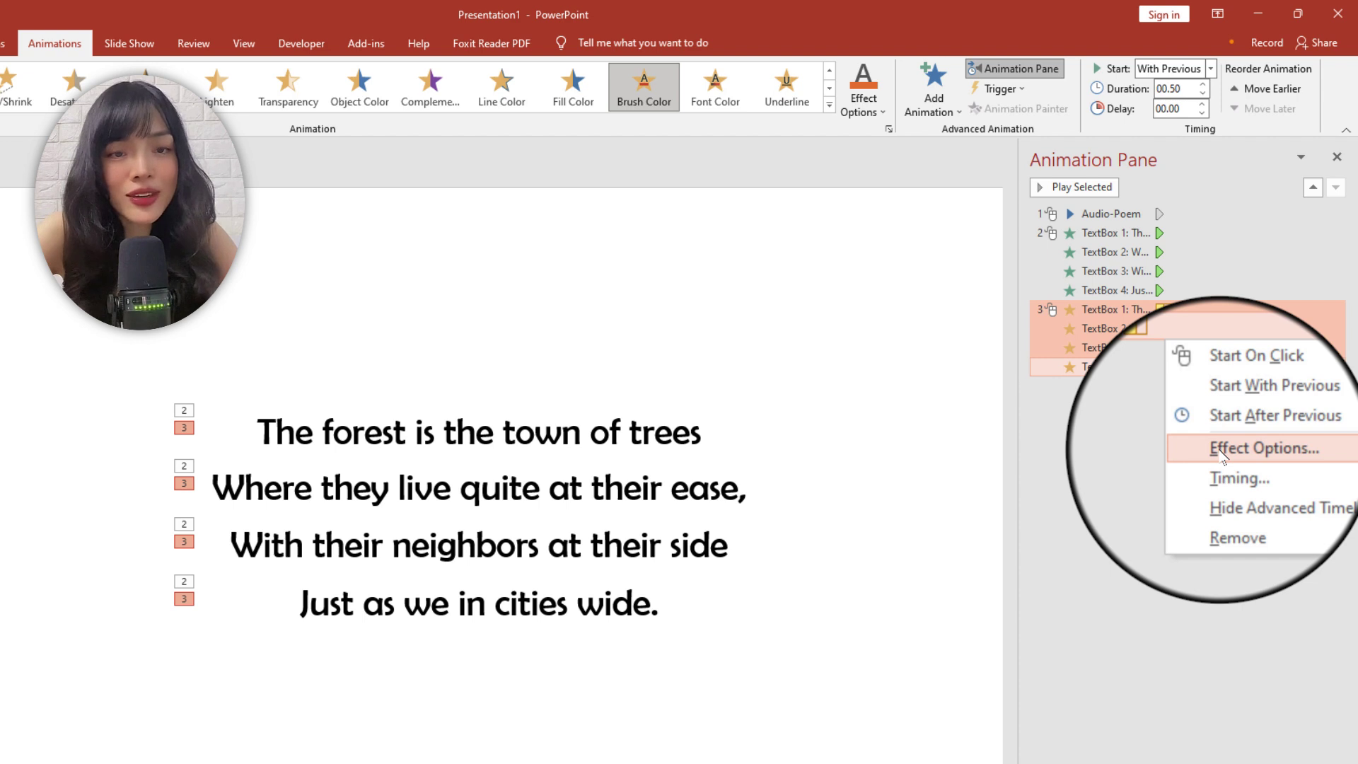
left_click(1222, 450)
left_click(562, 395)
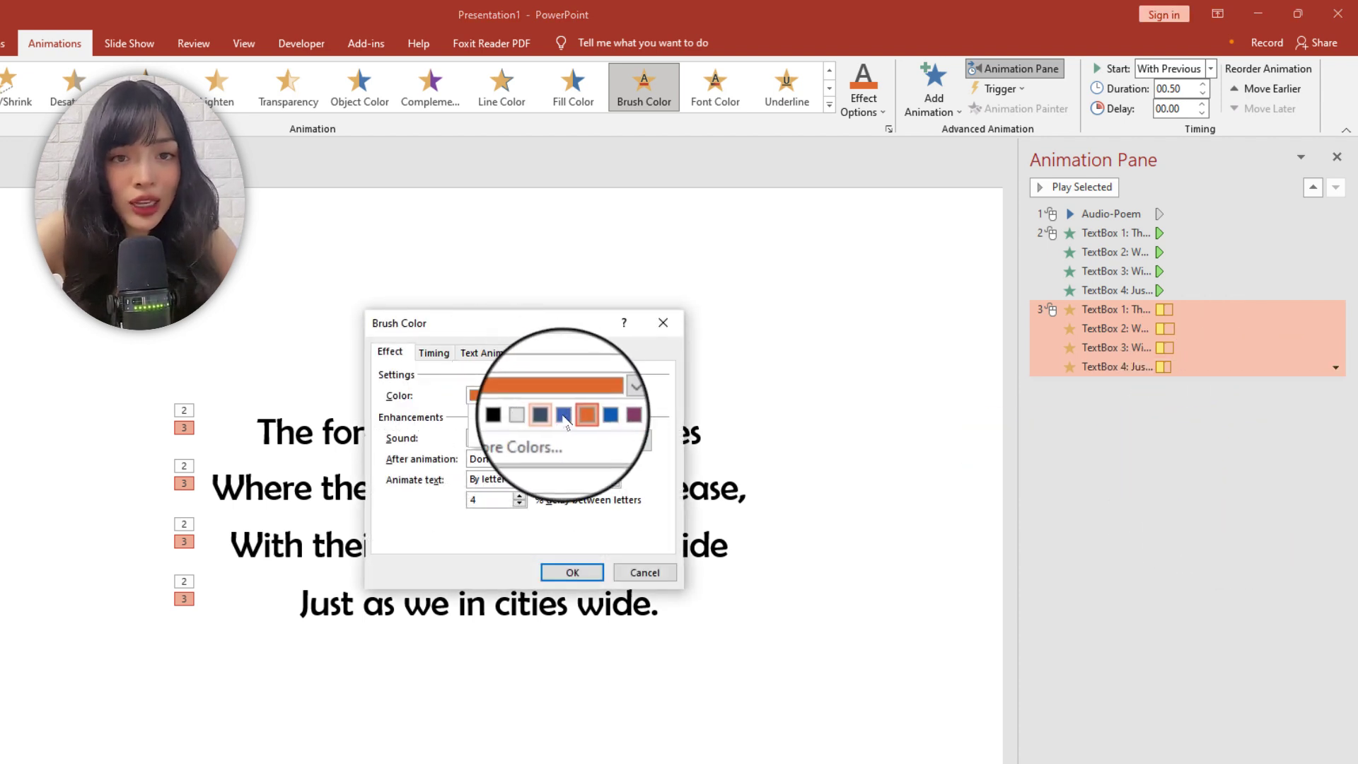
left_click(564, 416)
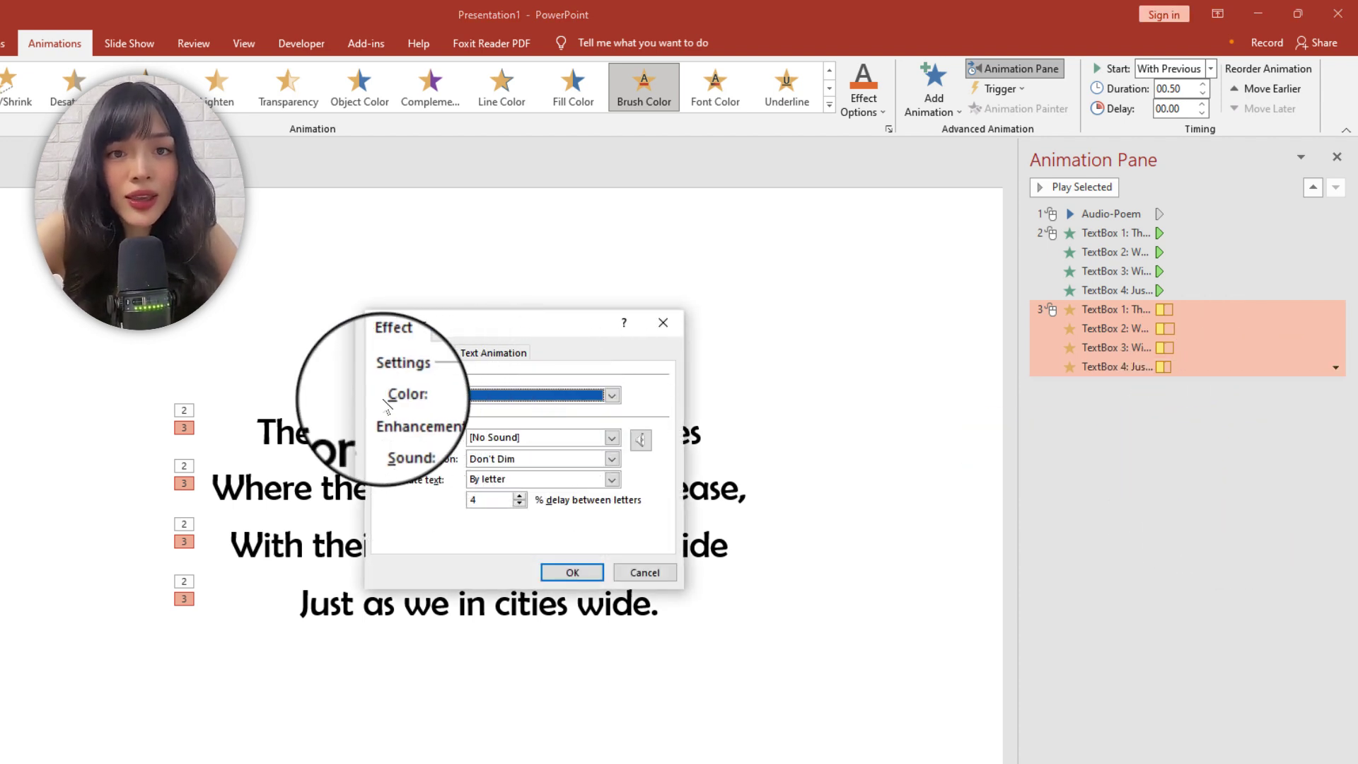
Give the Brush Color effects a 2-second duration, then shorten it to 1.75 seconds.
left_click(438, 352)
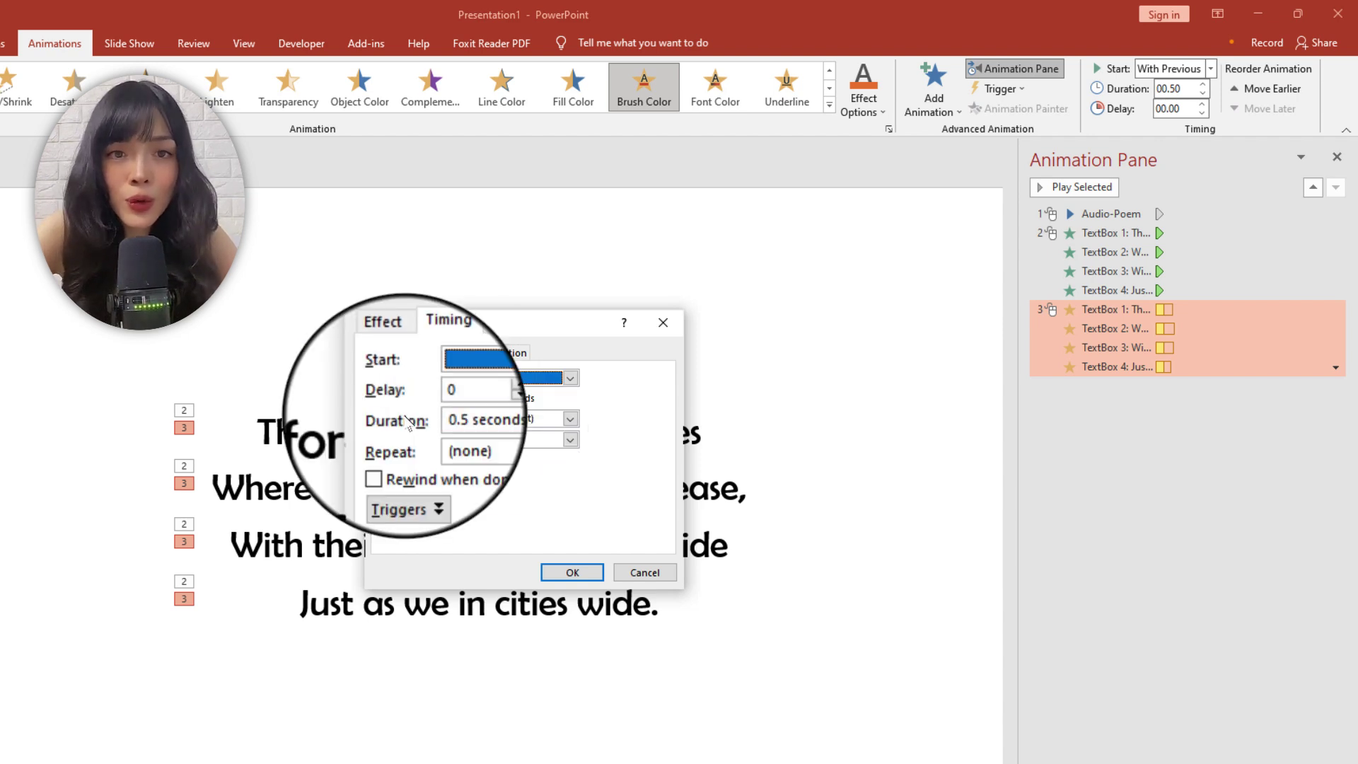
left_click(570, 418)
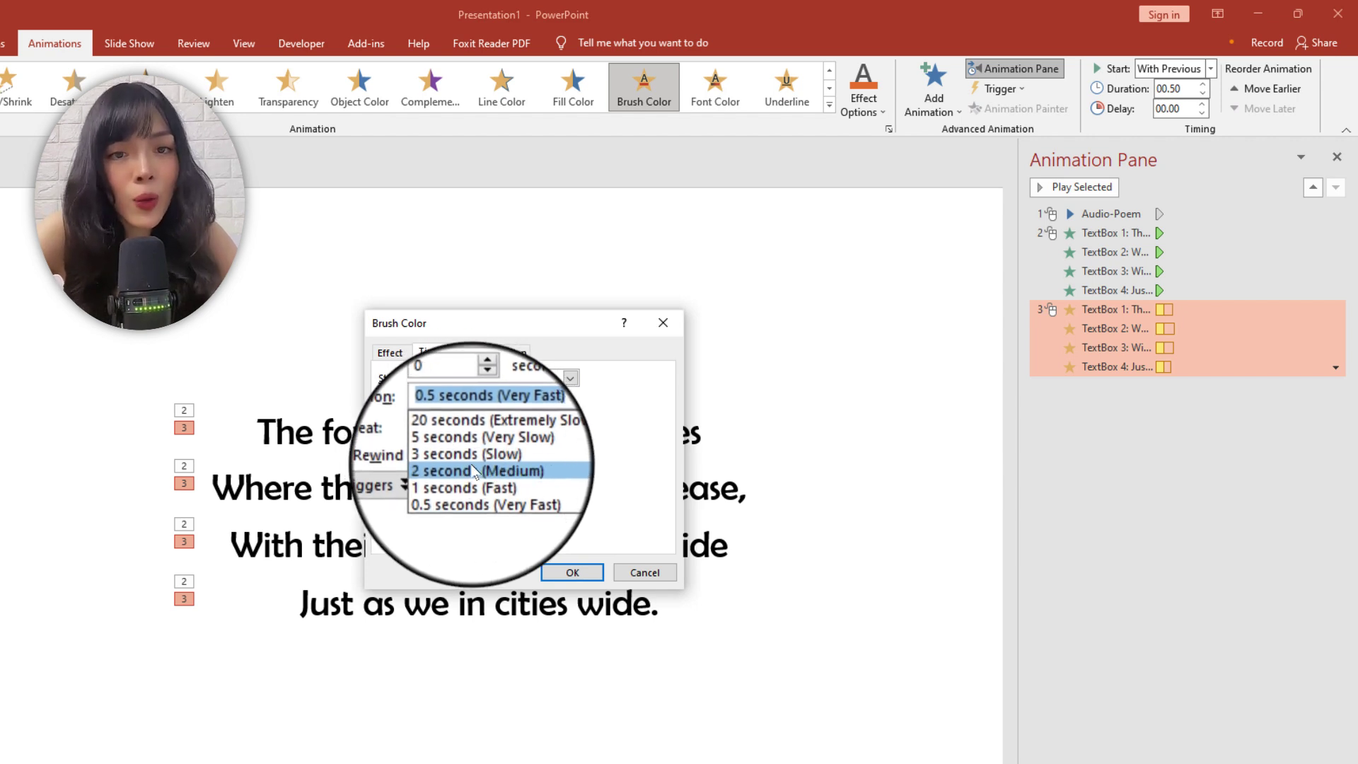
left_click(475, 470)
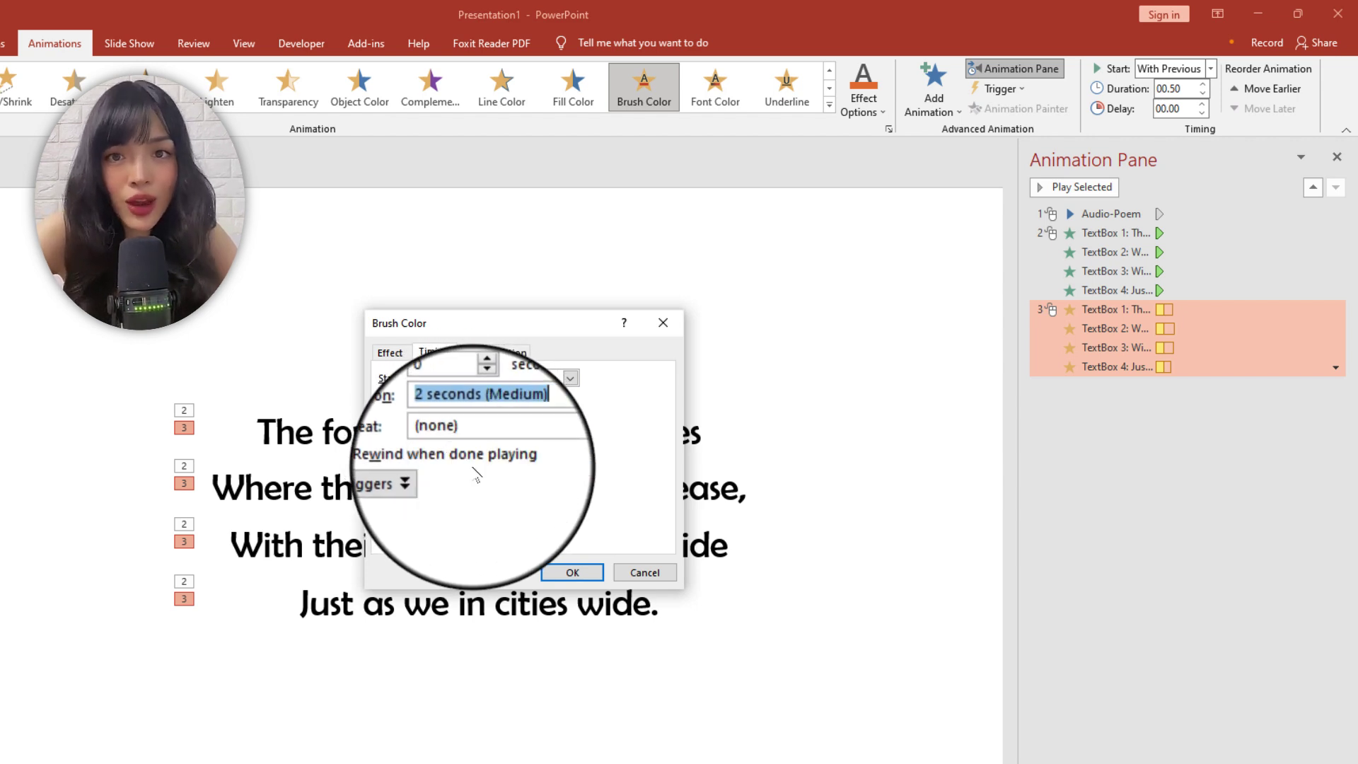
left_click(562, 573)
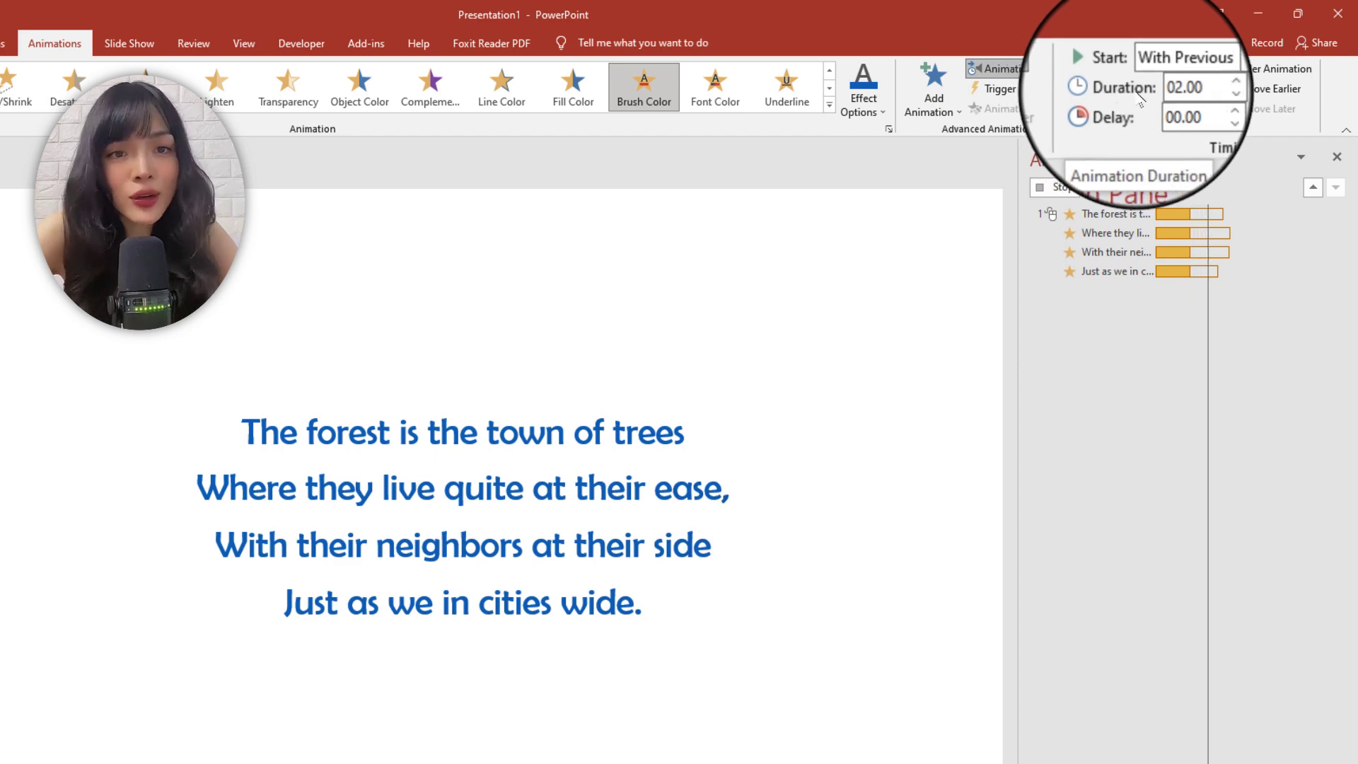
left_click(1195, 90)
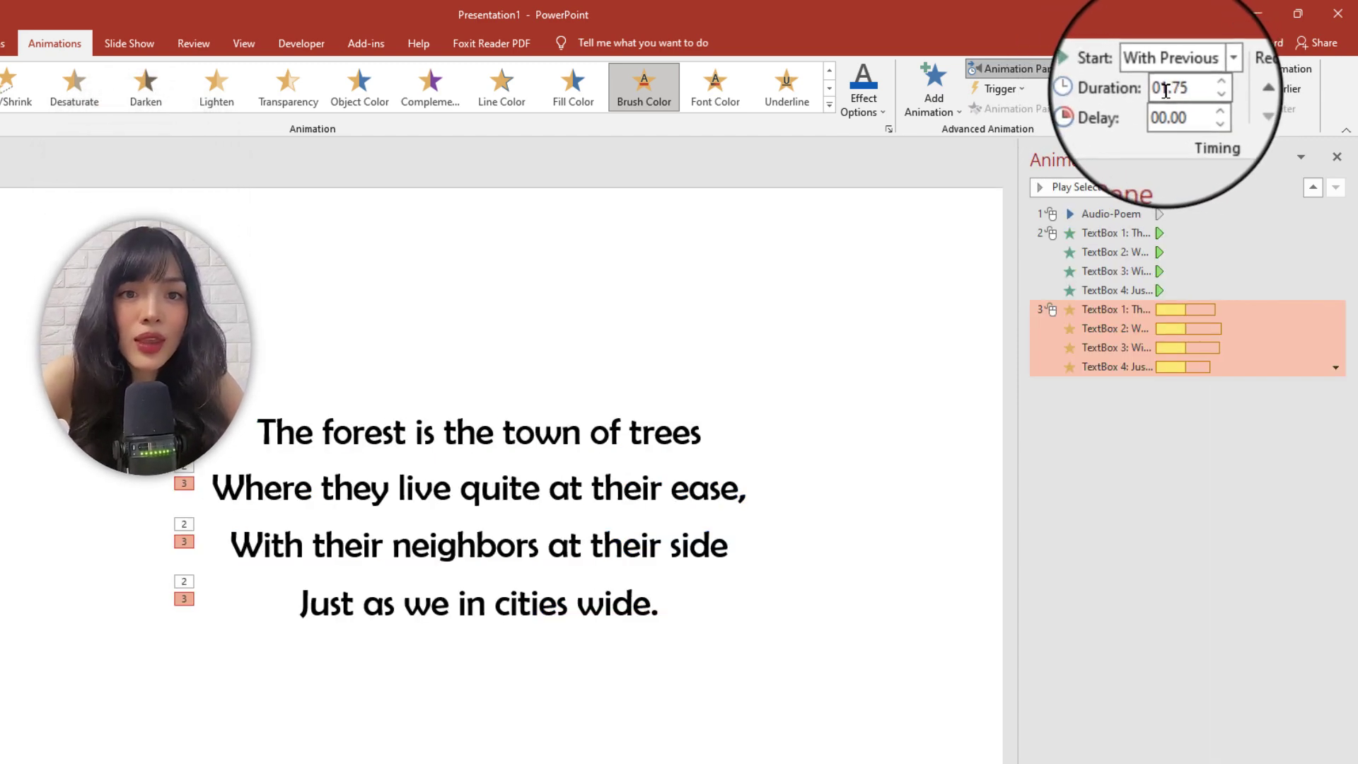
left_click(1092, 309)
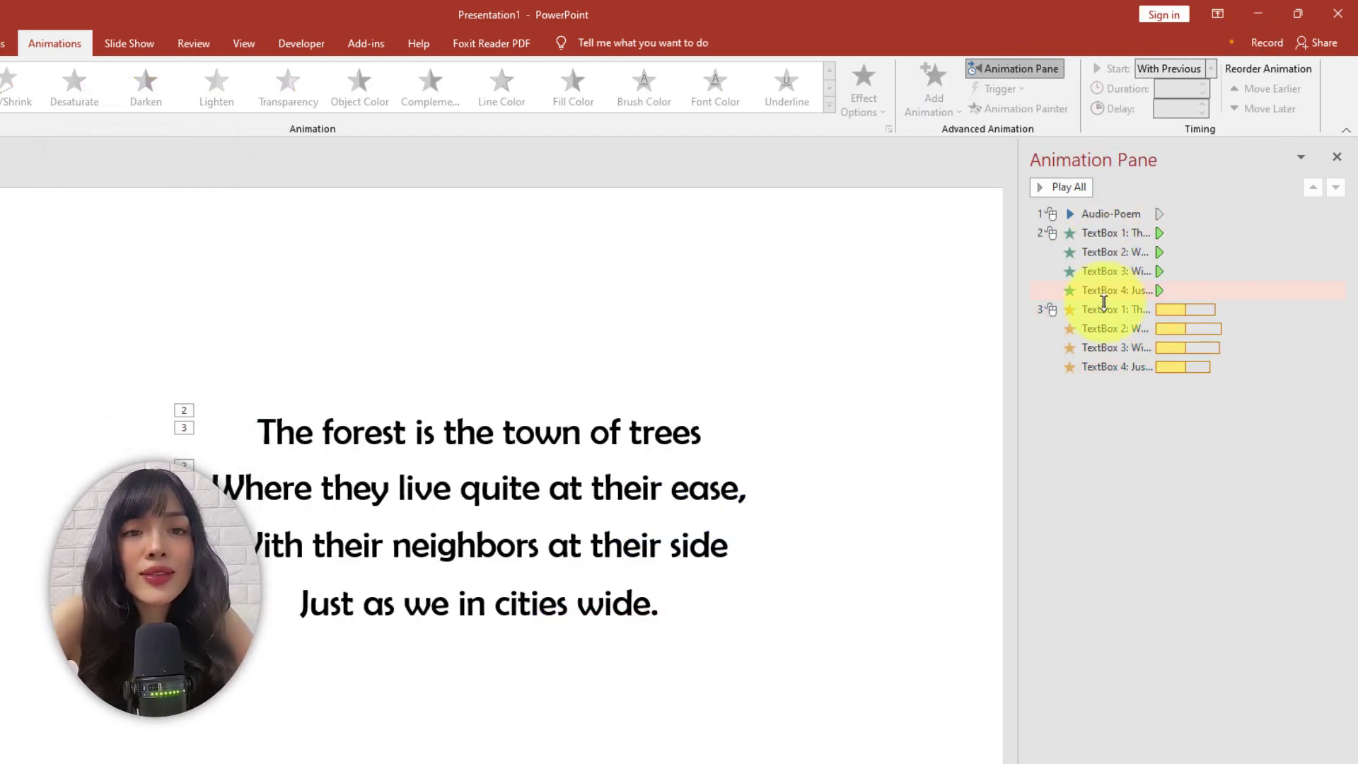
left_click(134, 198)
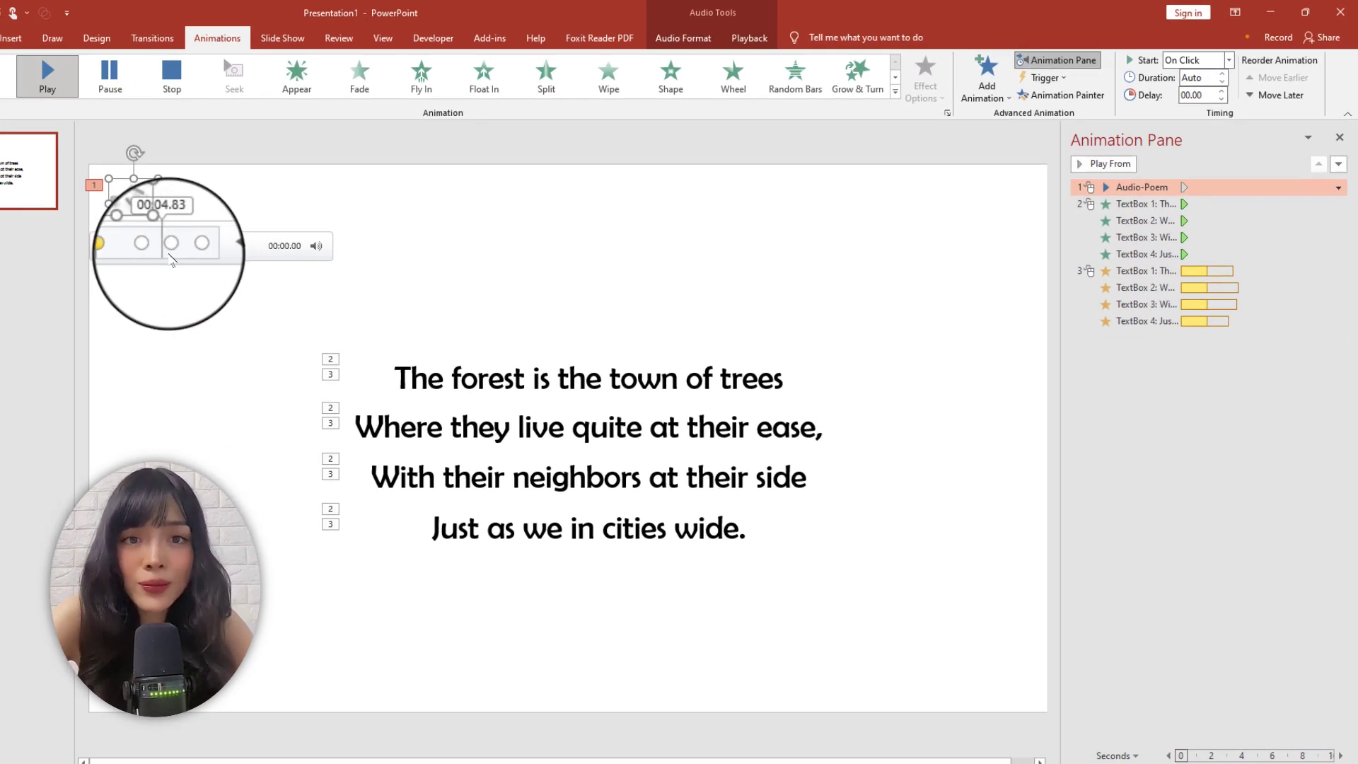
Select both of TextBox 1's animations and list the Audio-Poem bookmark triggers.
left_click(622, 377)
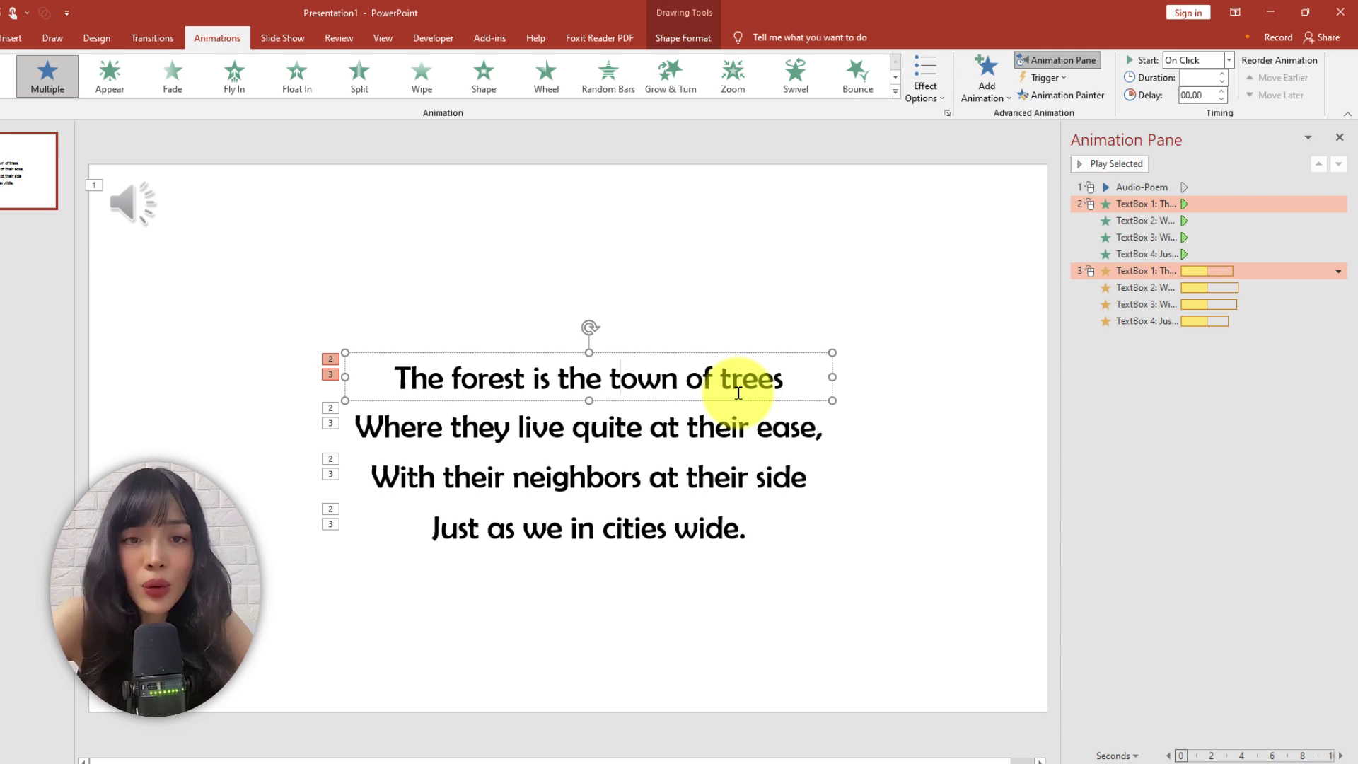
left_click(884, 339)
left_click(1142, 272)
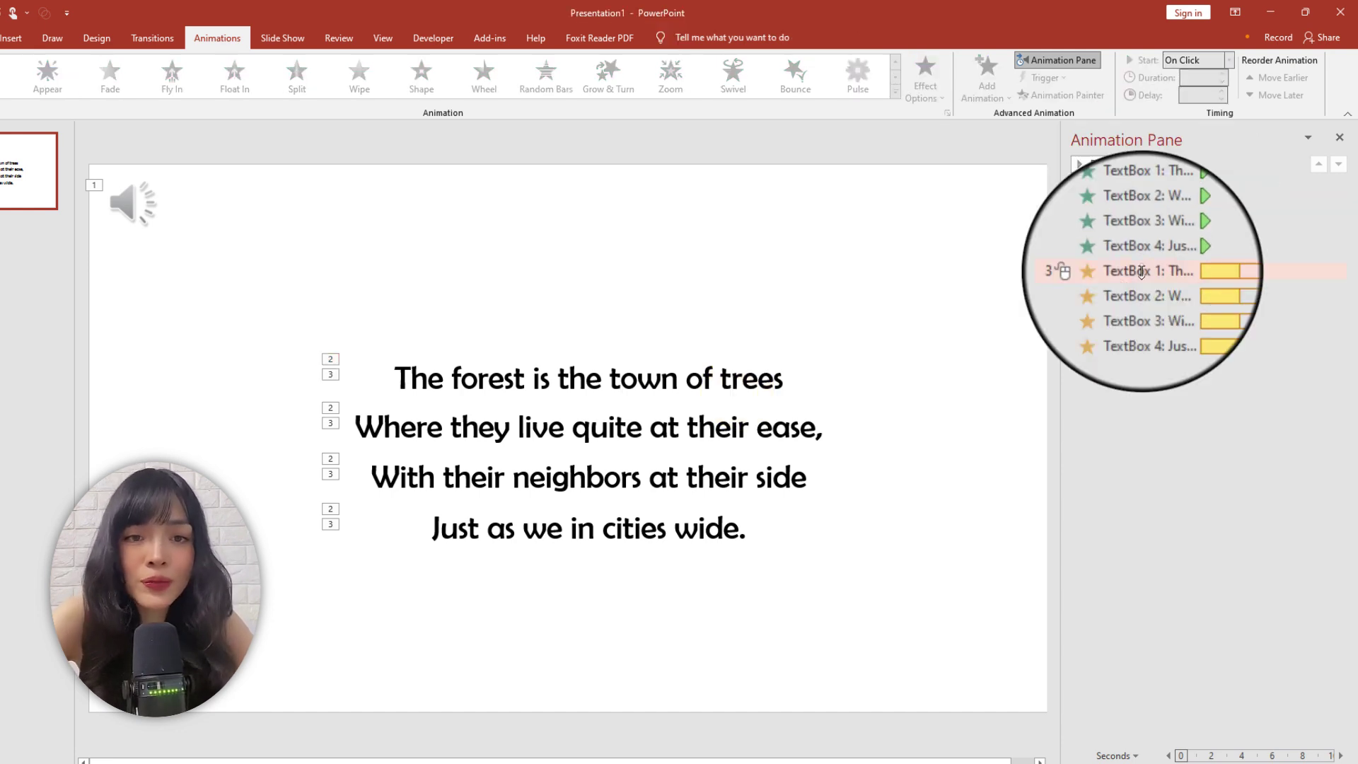
left_click(1156, 206)
left_click(1142, 273)
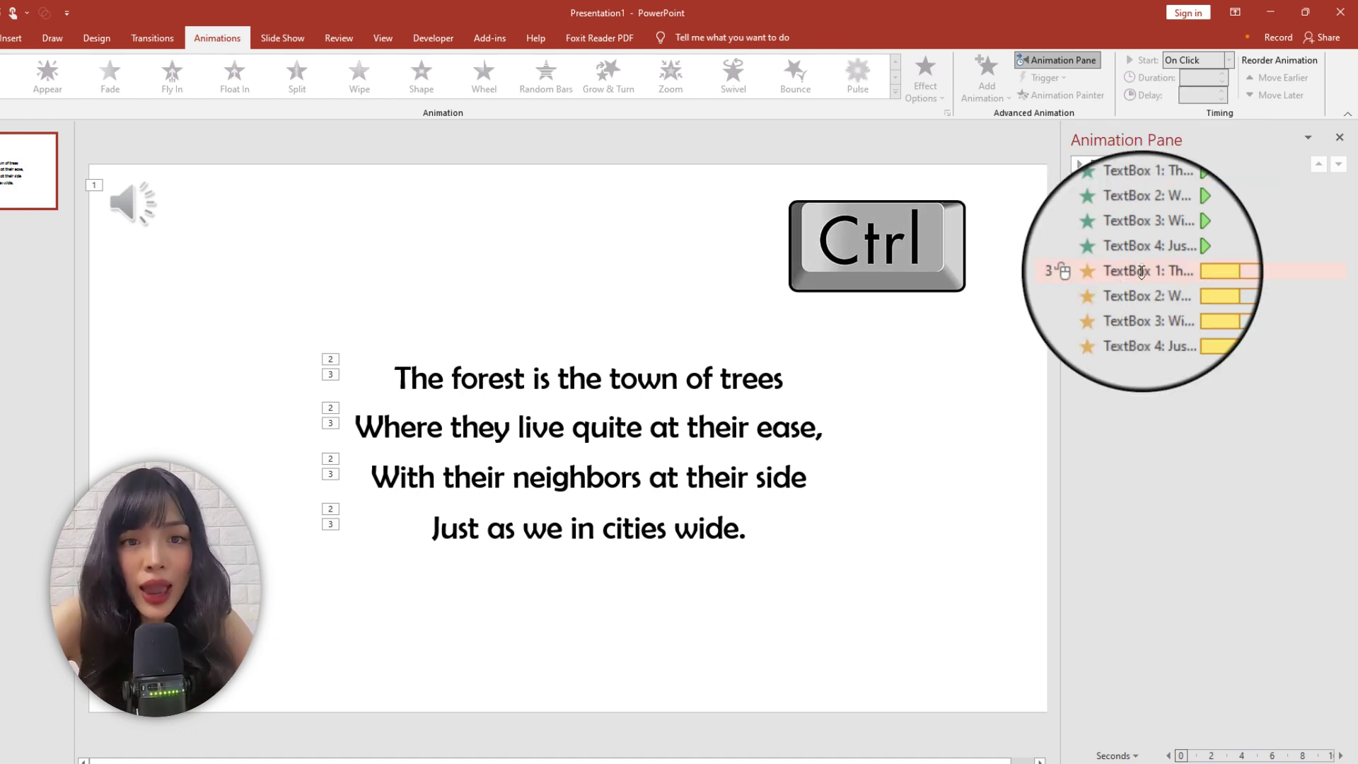
left_click(1147, 205, "ctrl")
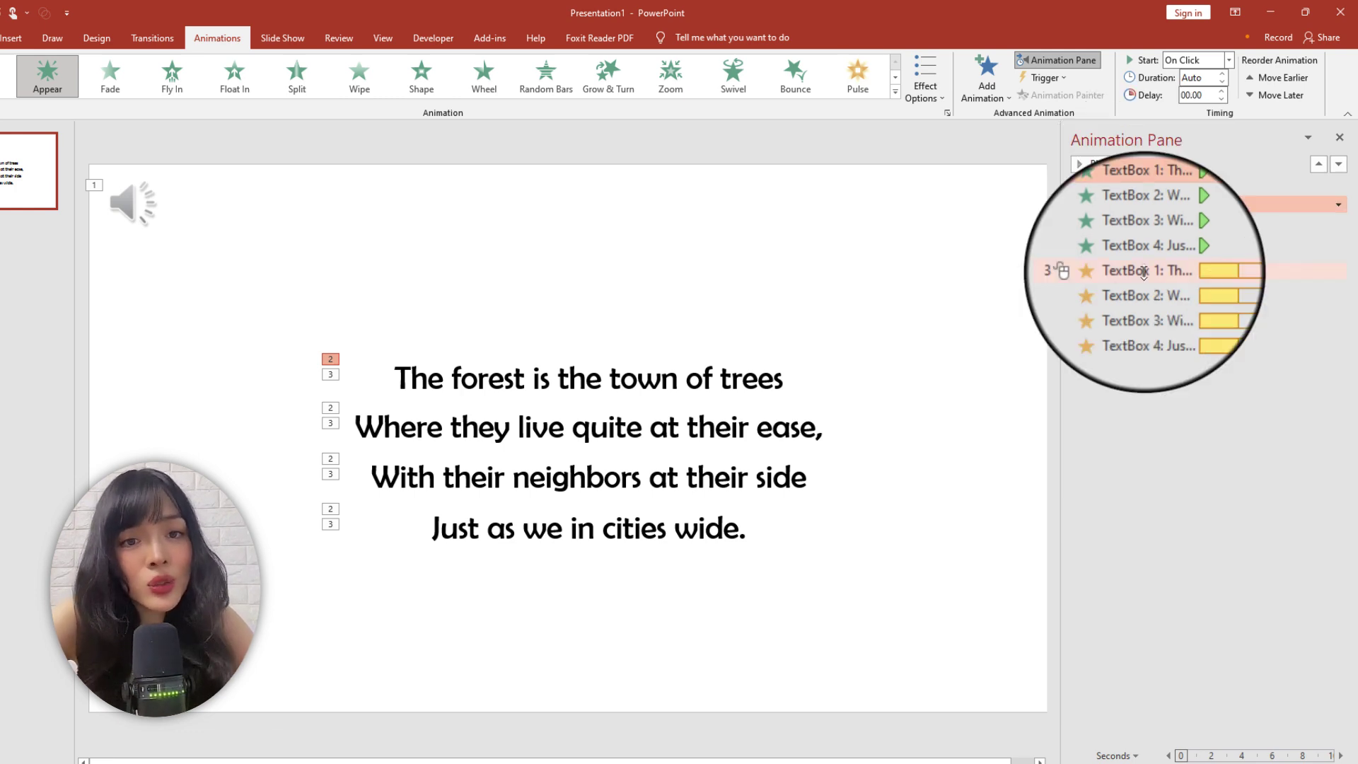
left_click(1144, 272, "ctrl")
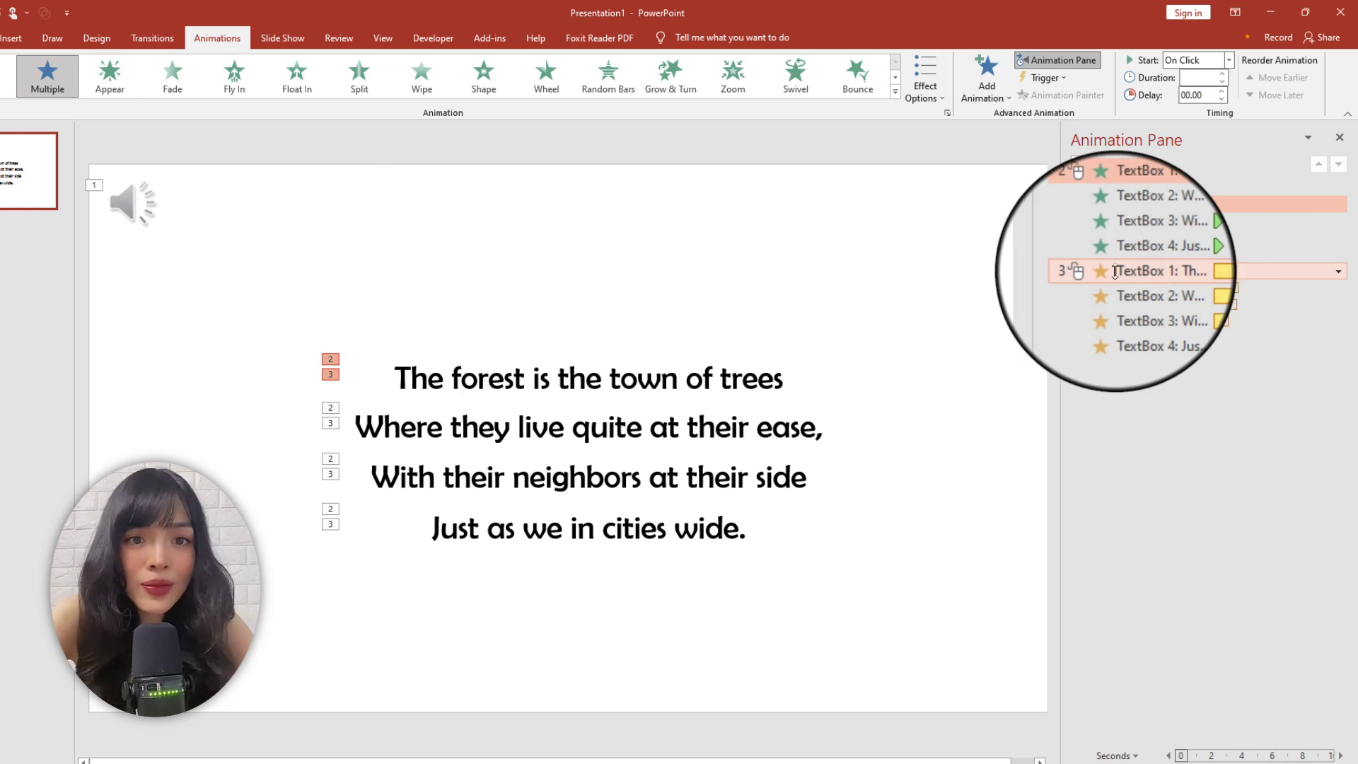
left_click(1042, 77)
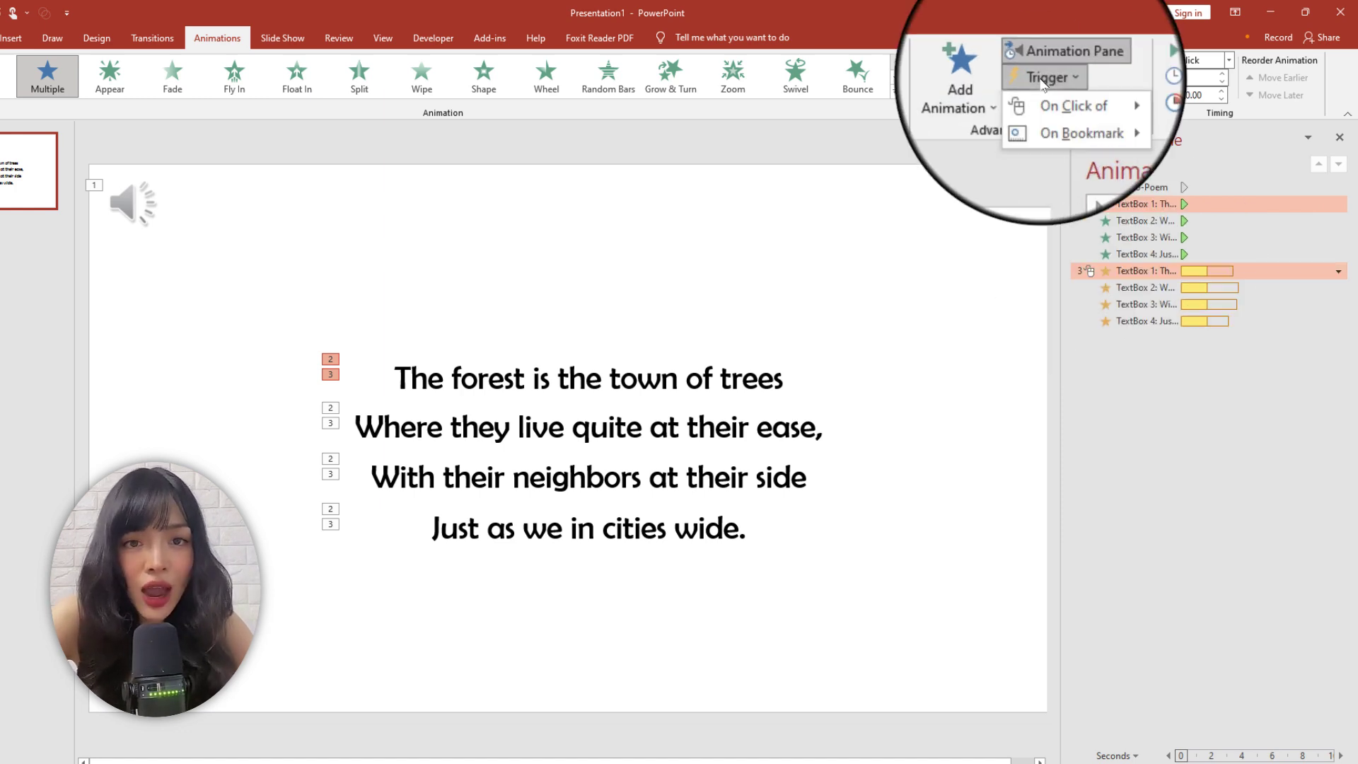
mouse_move(1038, 100)
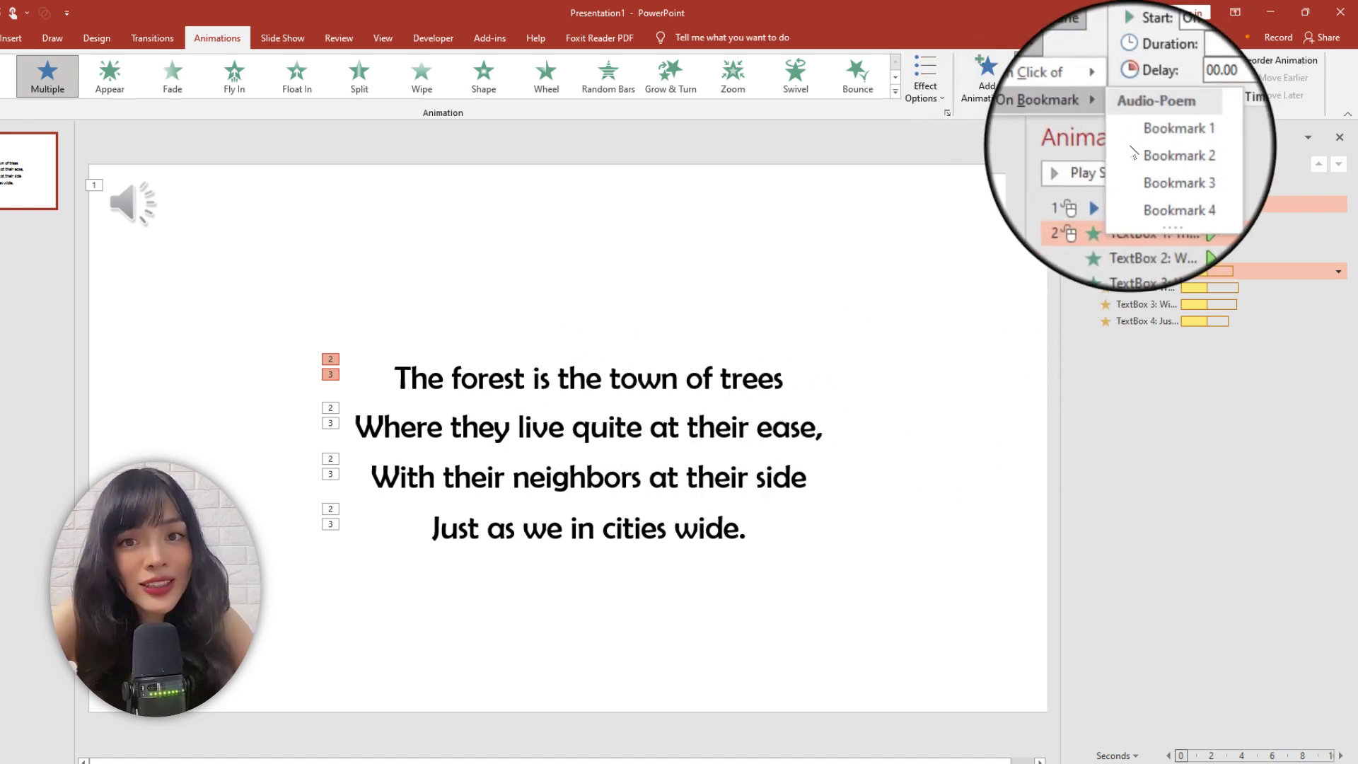
Trigger line one on Bookmark 1 and lines two to four on Bookmarks 2, 3 and 4.
left_click(1162, 137)
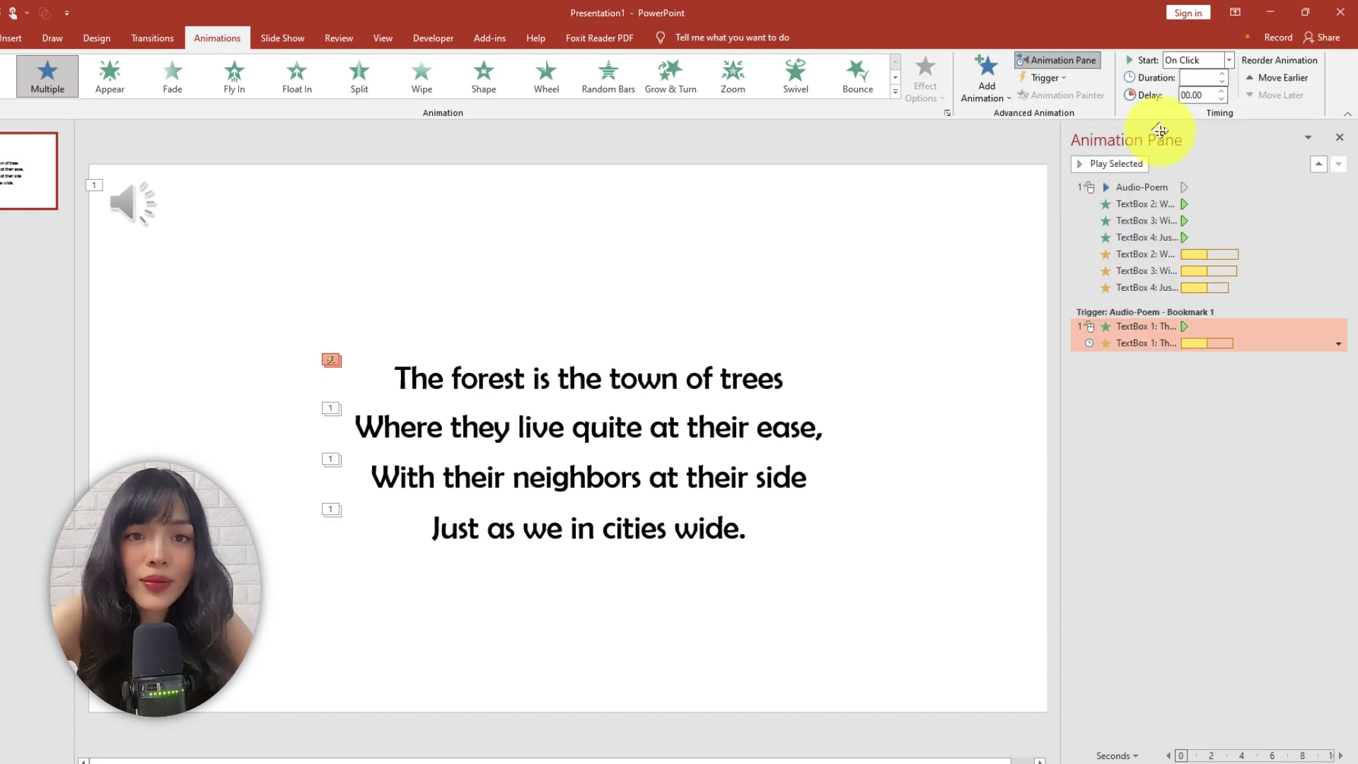
left_click(1155, 256, "ctrl")
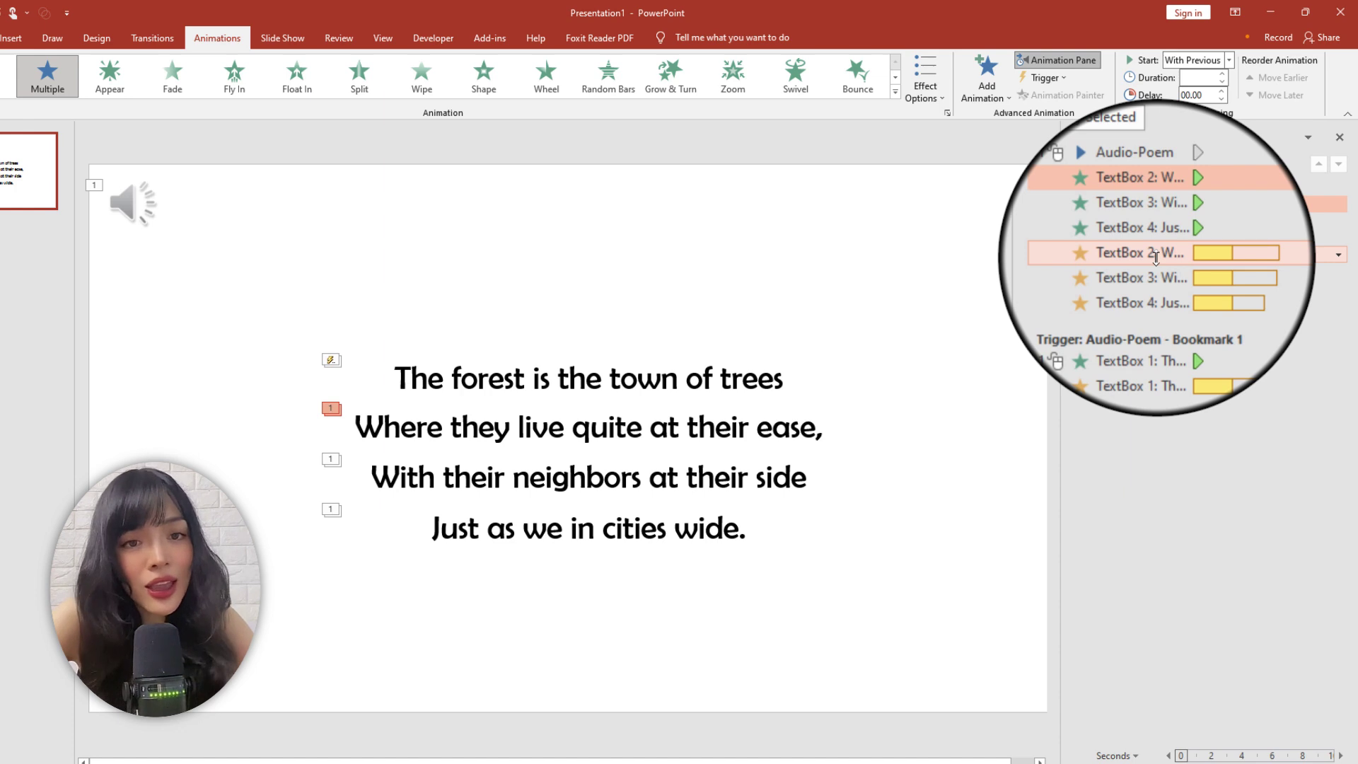
left_click(1044, 77)
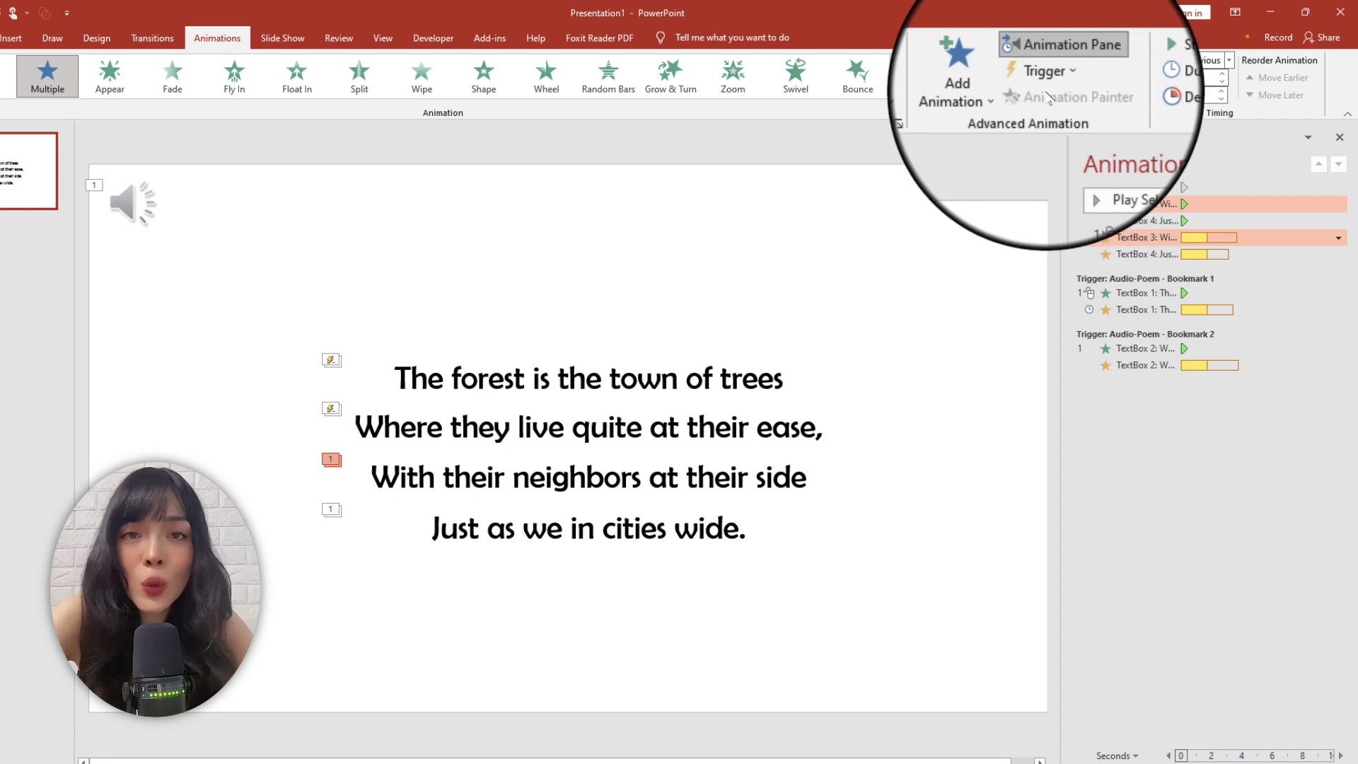
left_click(1038, 78)
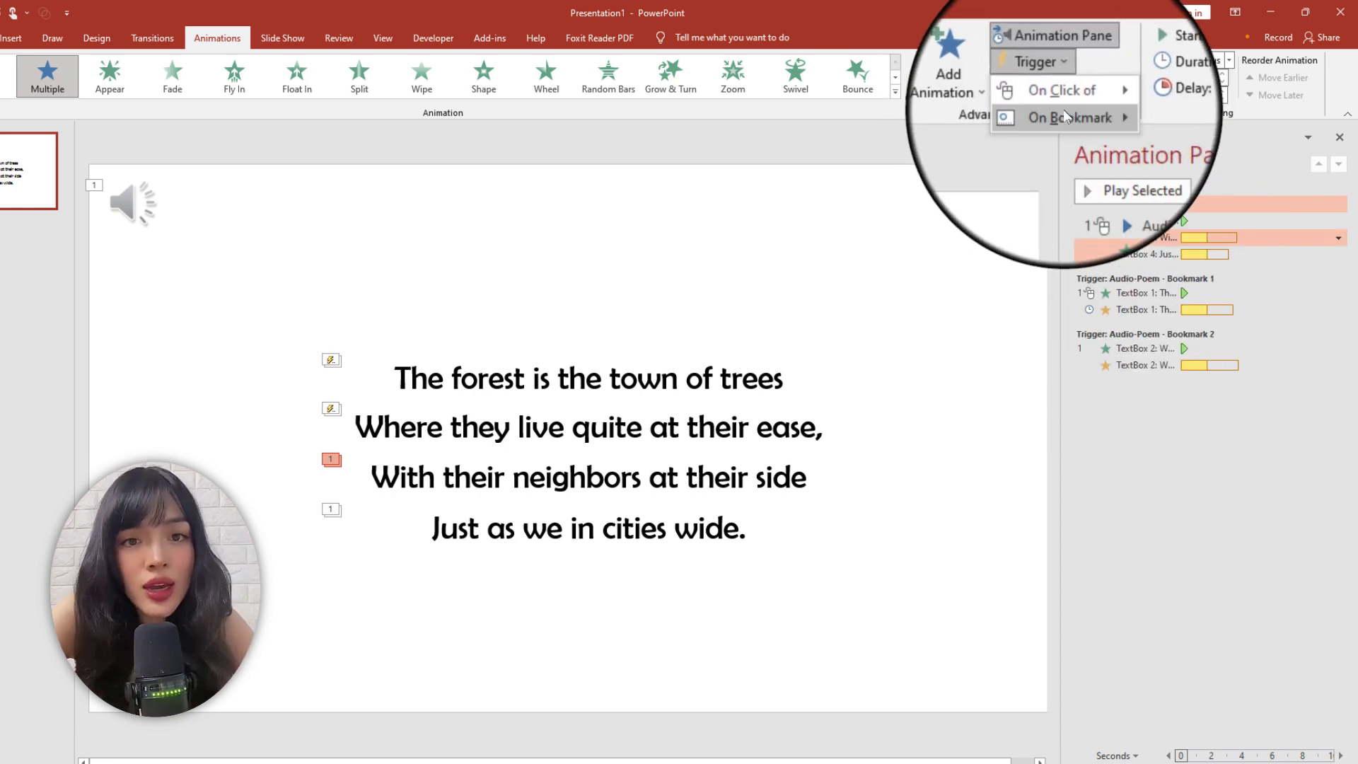
mouse_move(1051, 87)
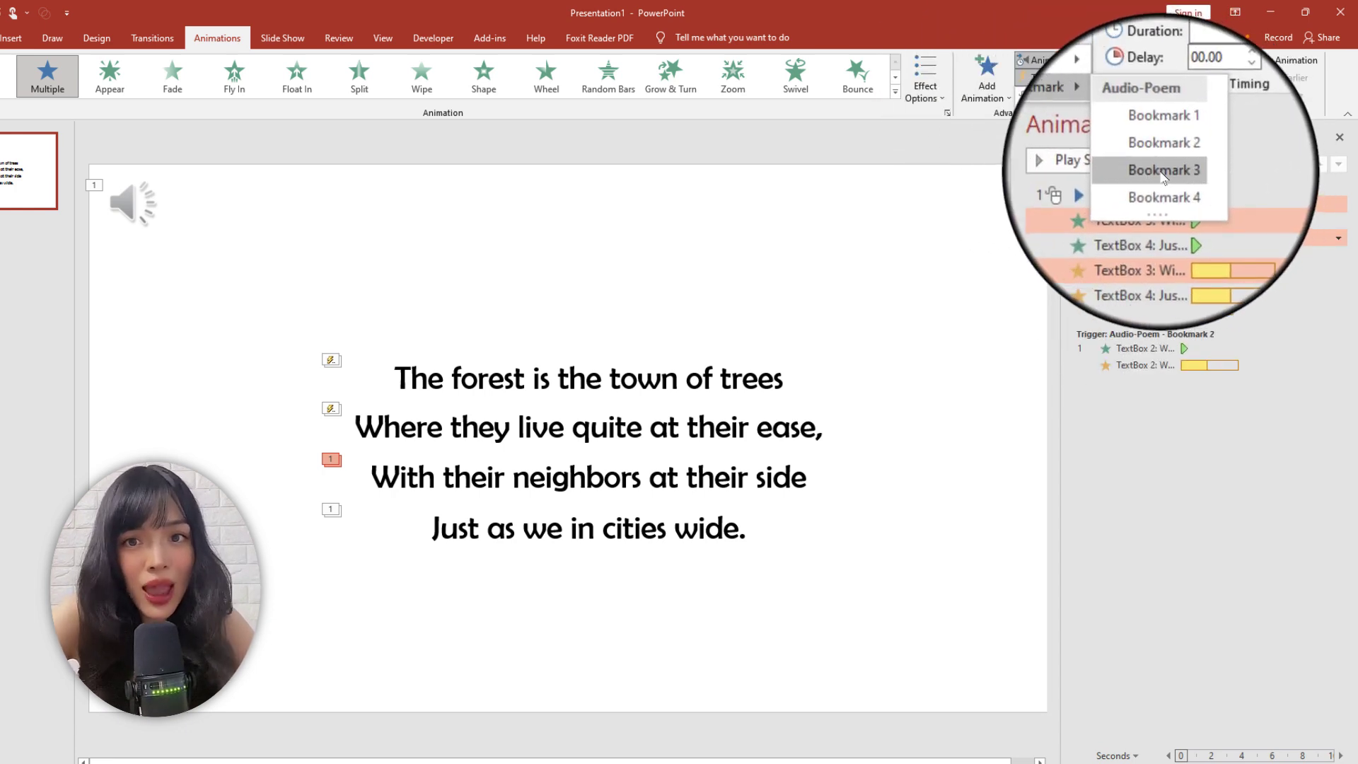
left_click(1163, 172)
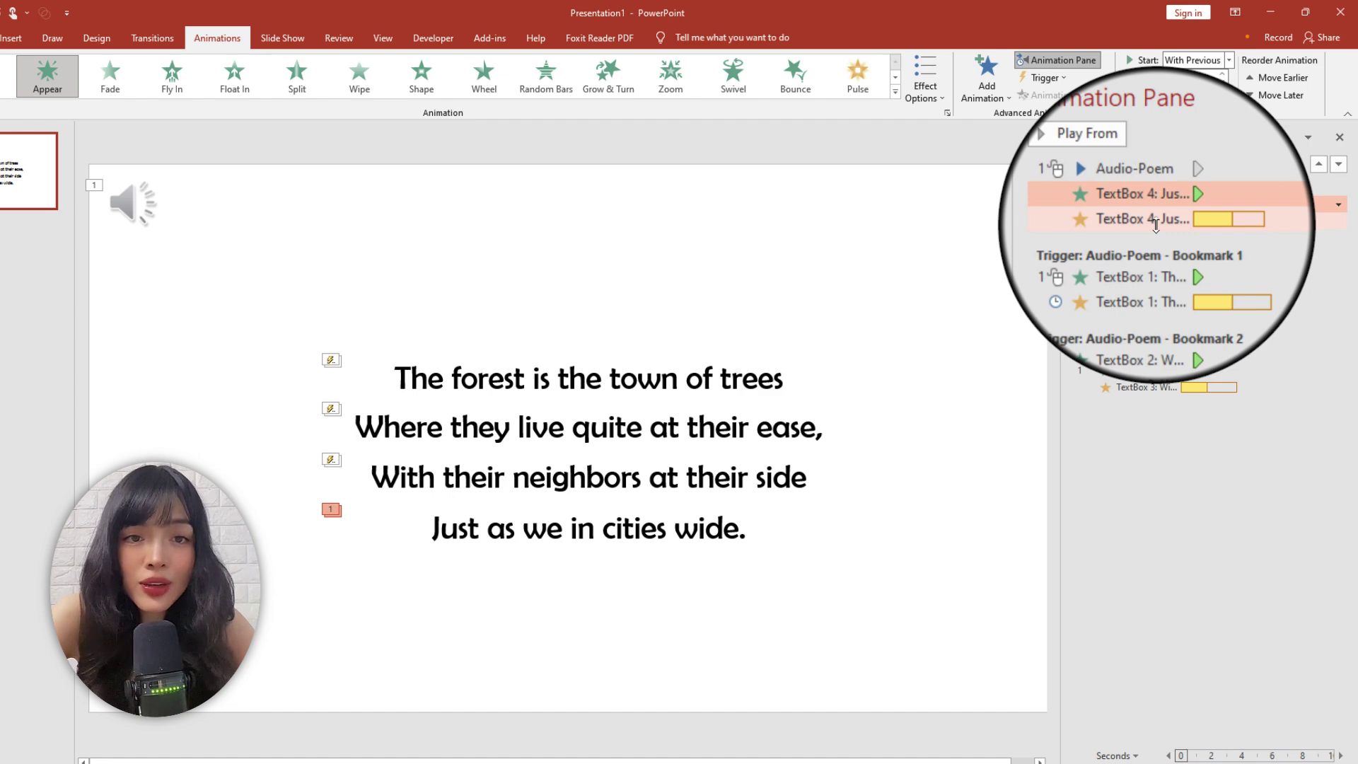
left_click(1044, 79)
mouse_move(1039, 98)
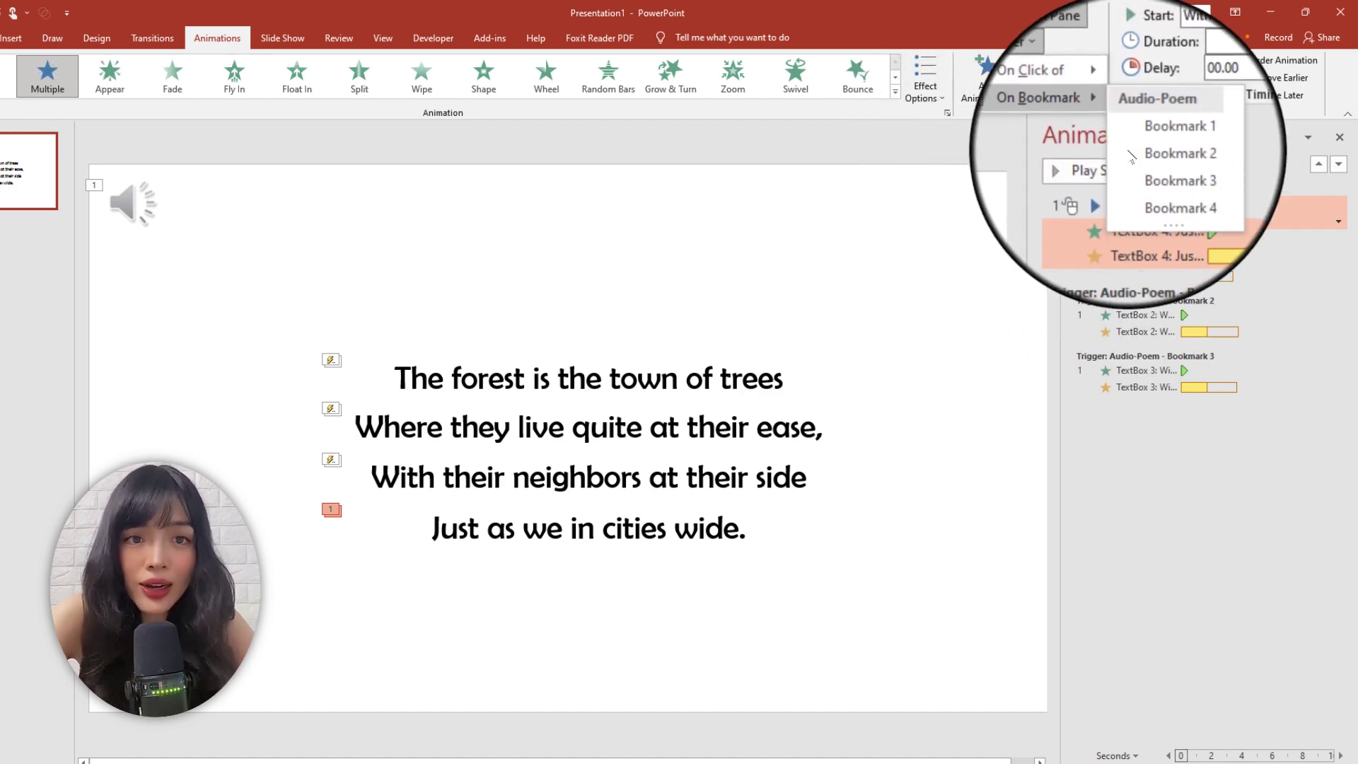
left_click(1153, 187)
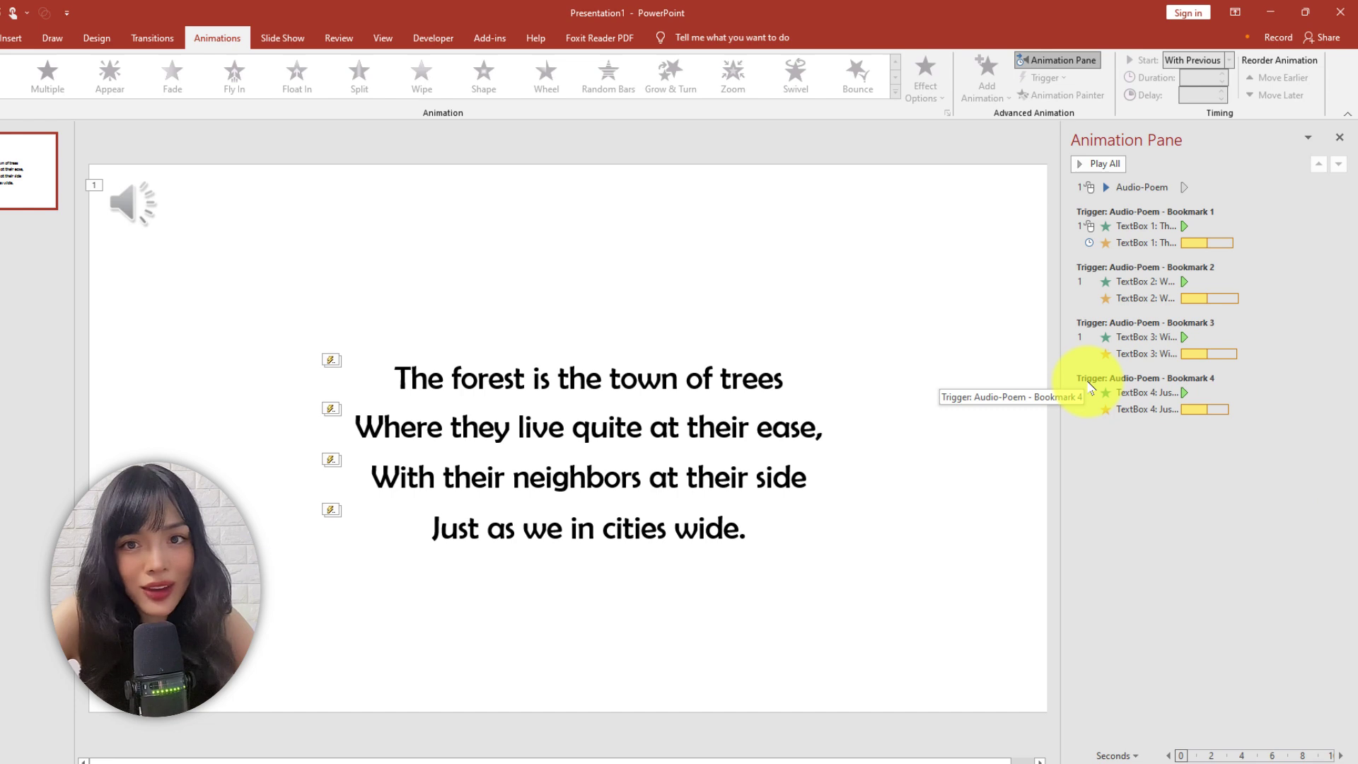
Select all four Brush Color rows and set their Start to After Previous.
left_click(1146, 243, "ctrl")
left_click(1146, 298, "ctrl")
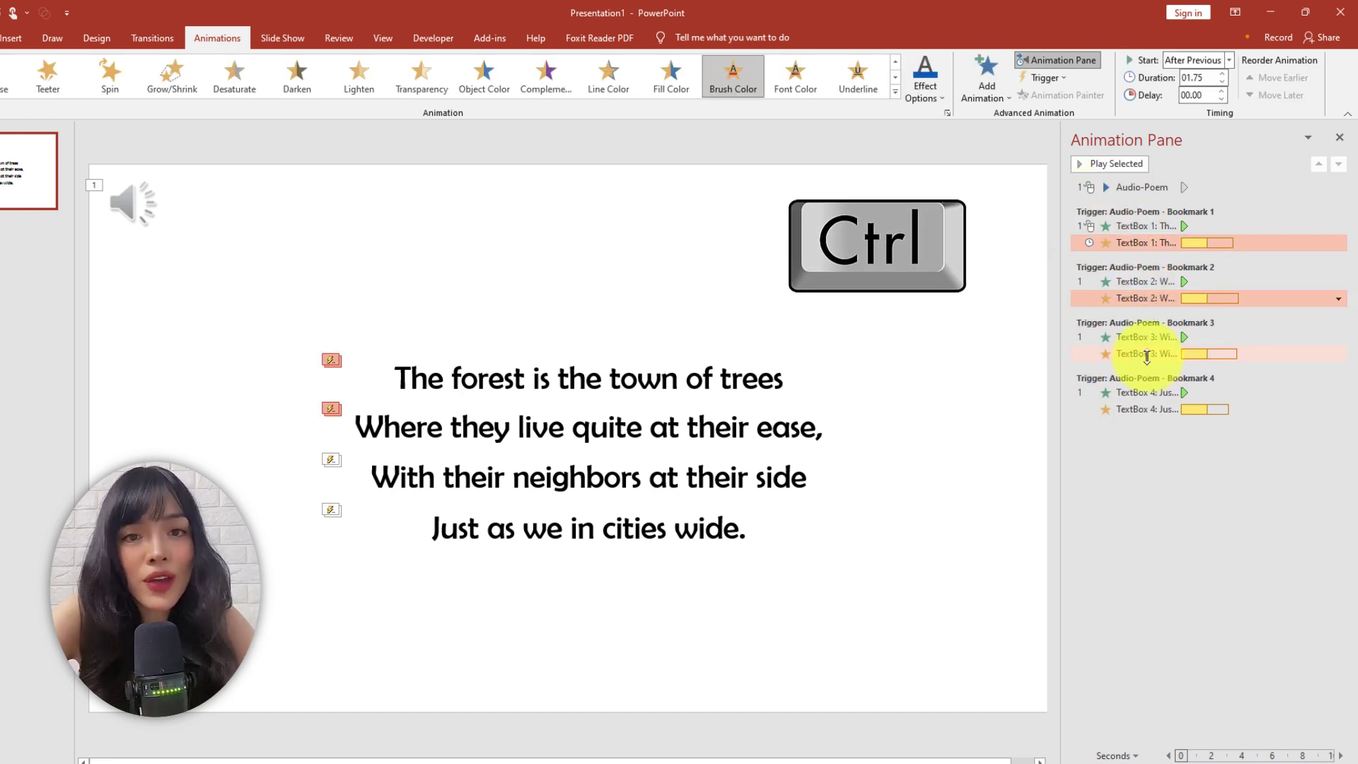
left_click(1146, 353, "ctrl")
left_click(1146, 409, "ctrl")
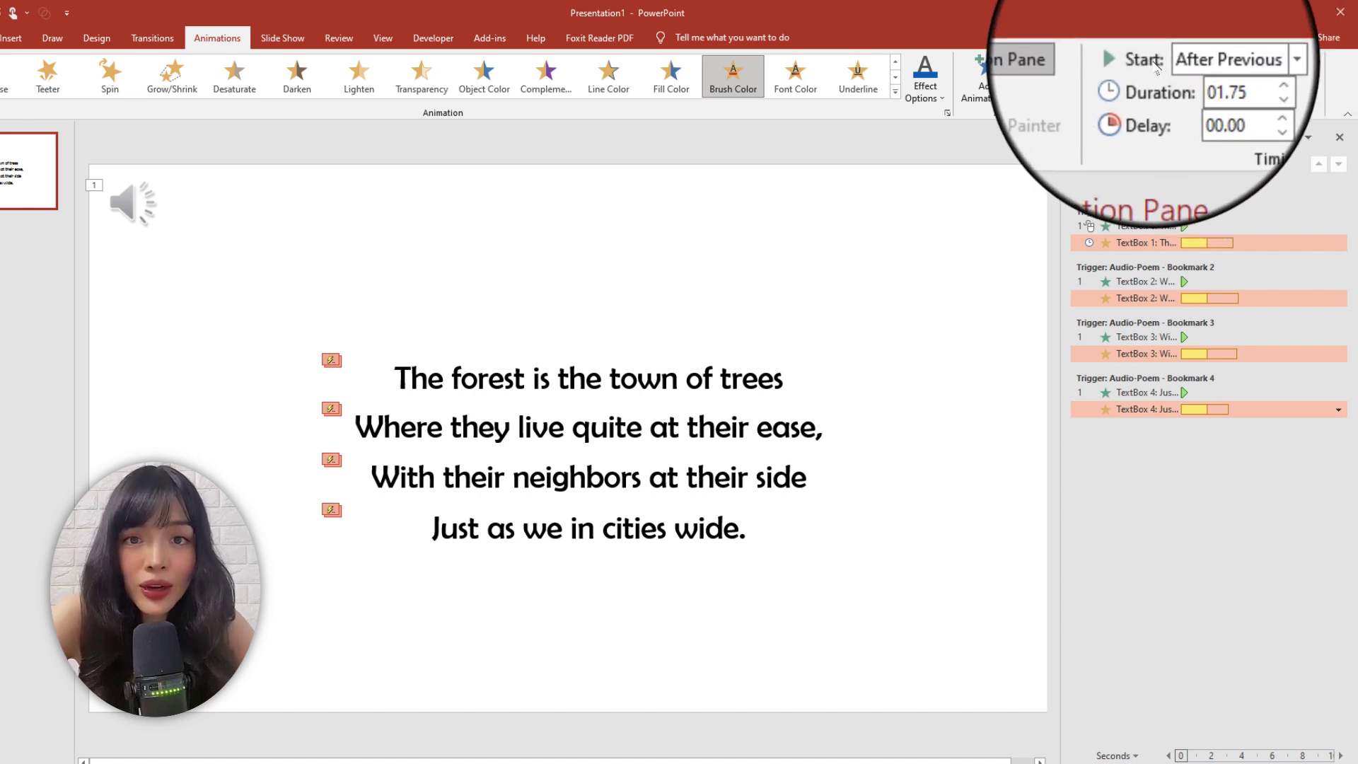
left_click(1268, 20)
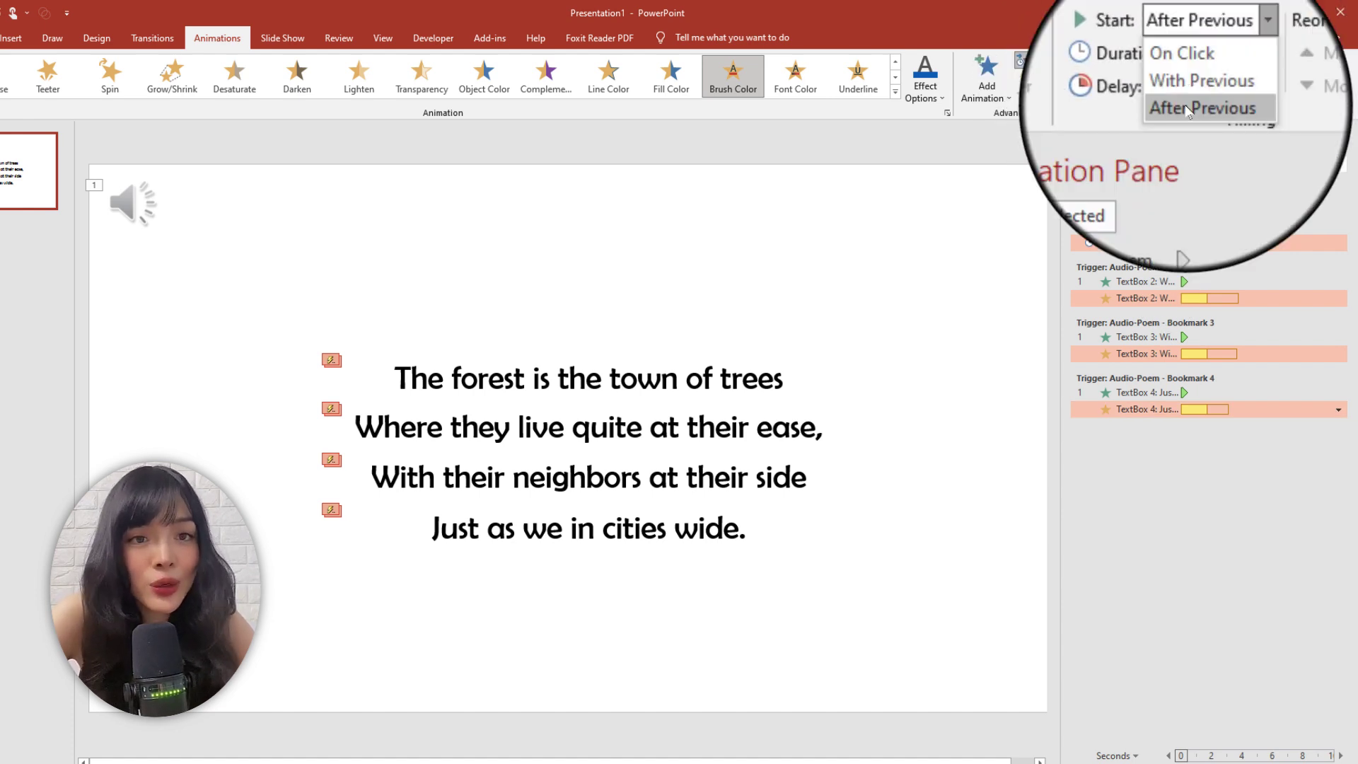
left_click(1196, 107)
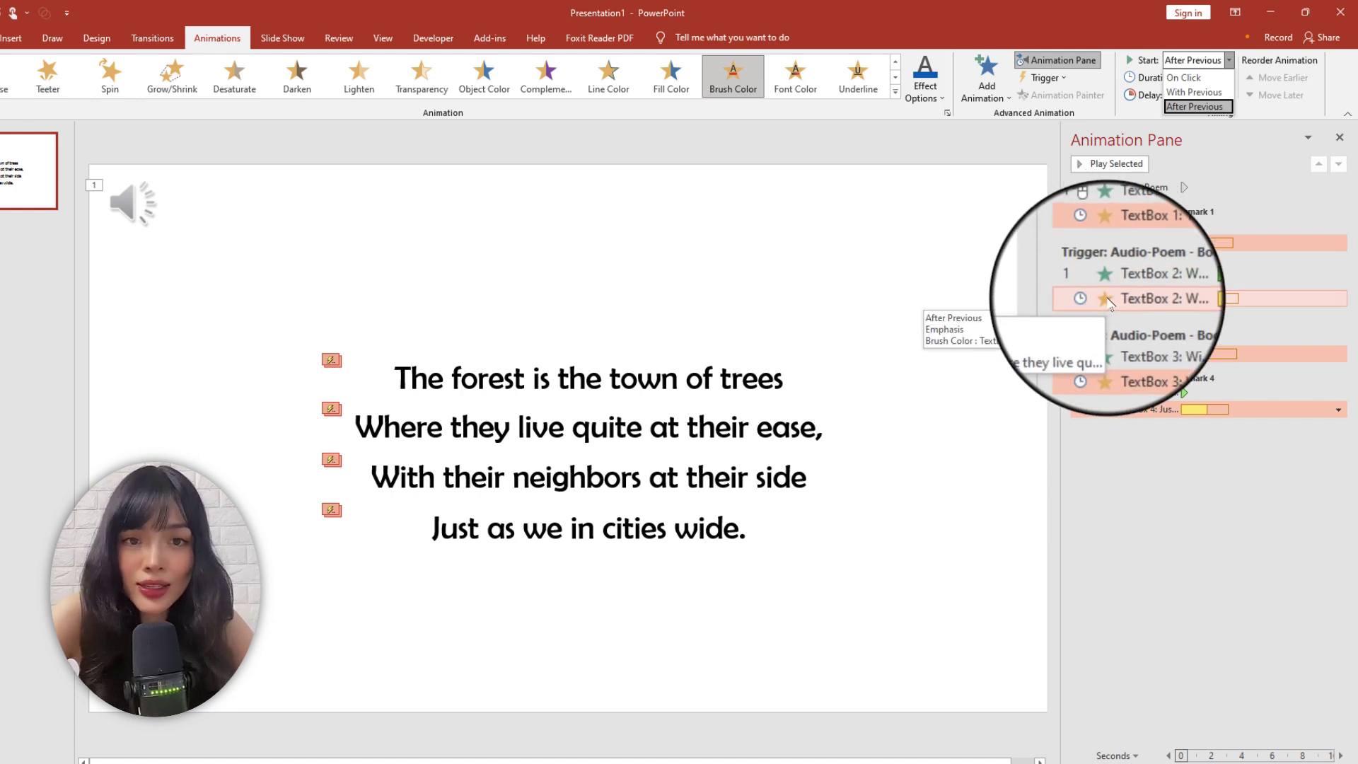
Check the Appear and Brush Color animation timings in the Animation Pane.
left_click(1146, 393)
left_click(1137, 337)
left_click(1146, 281)
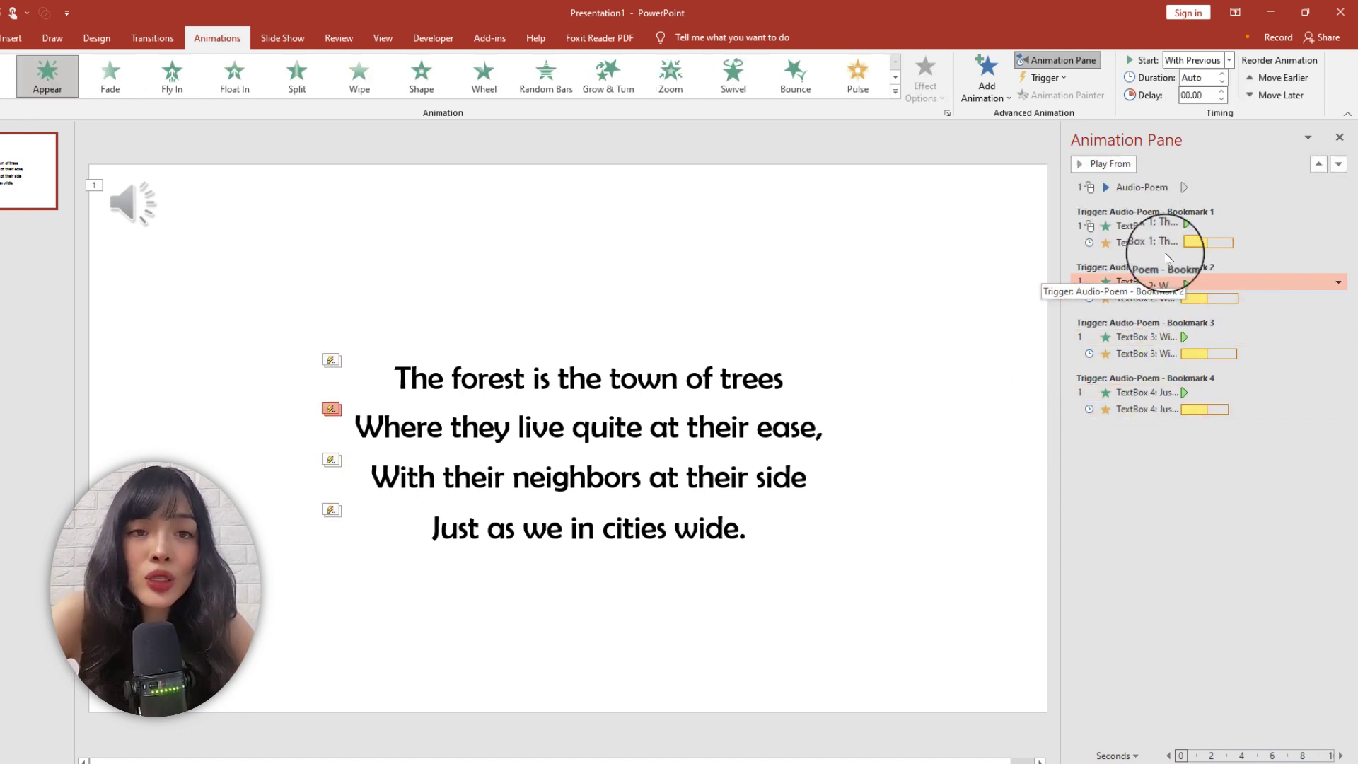
left_click(1146, 243)
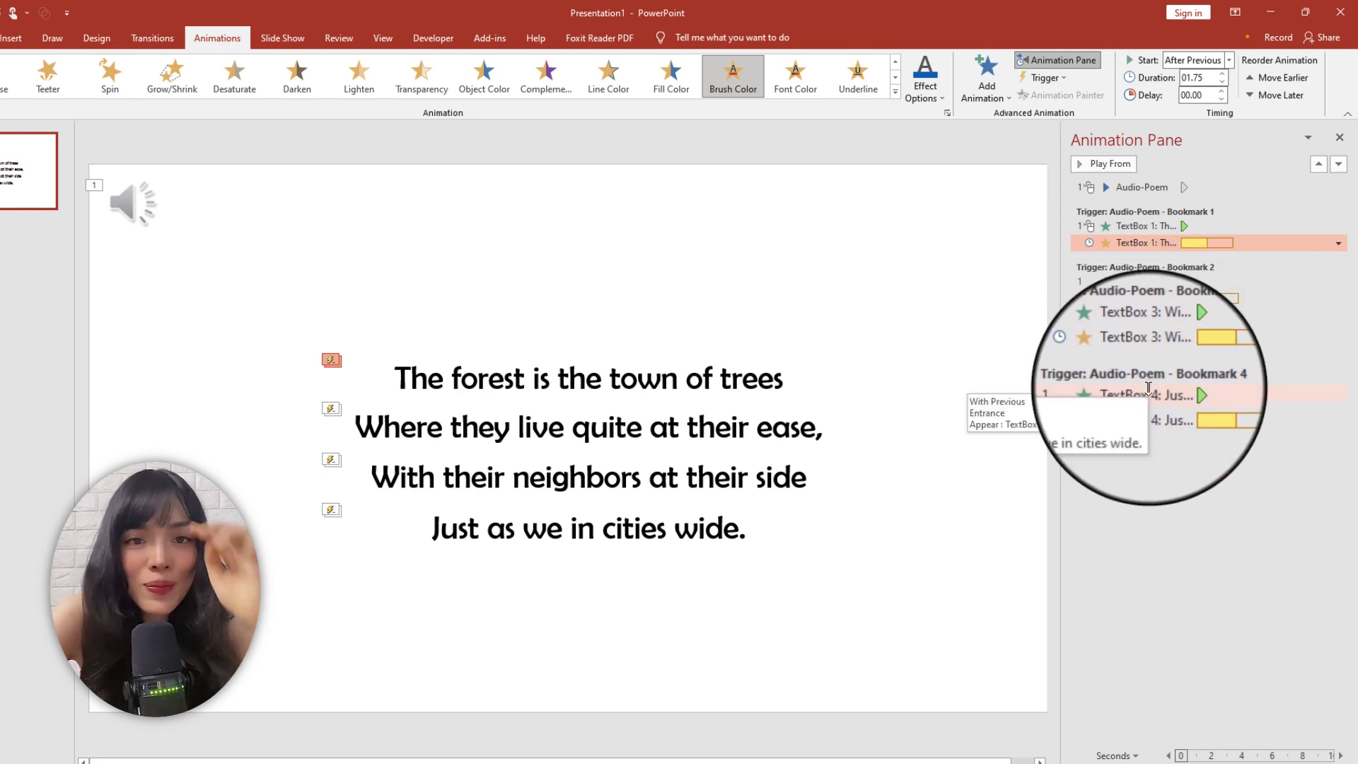
Select the second, third and fourth lyric lines and the audio clip on the slide.
left_click(691, 434)
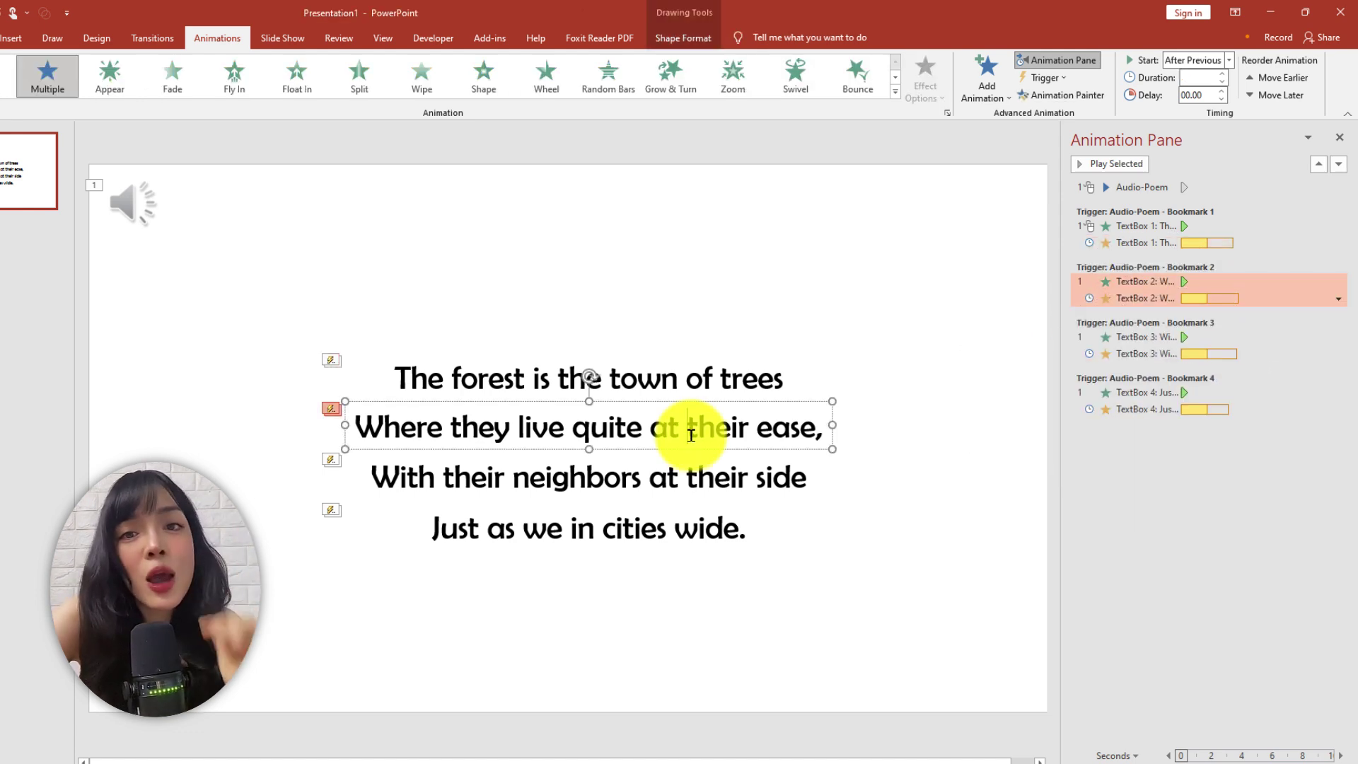
left_click(707, 481)
left_click(751, 527)
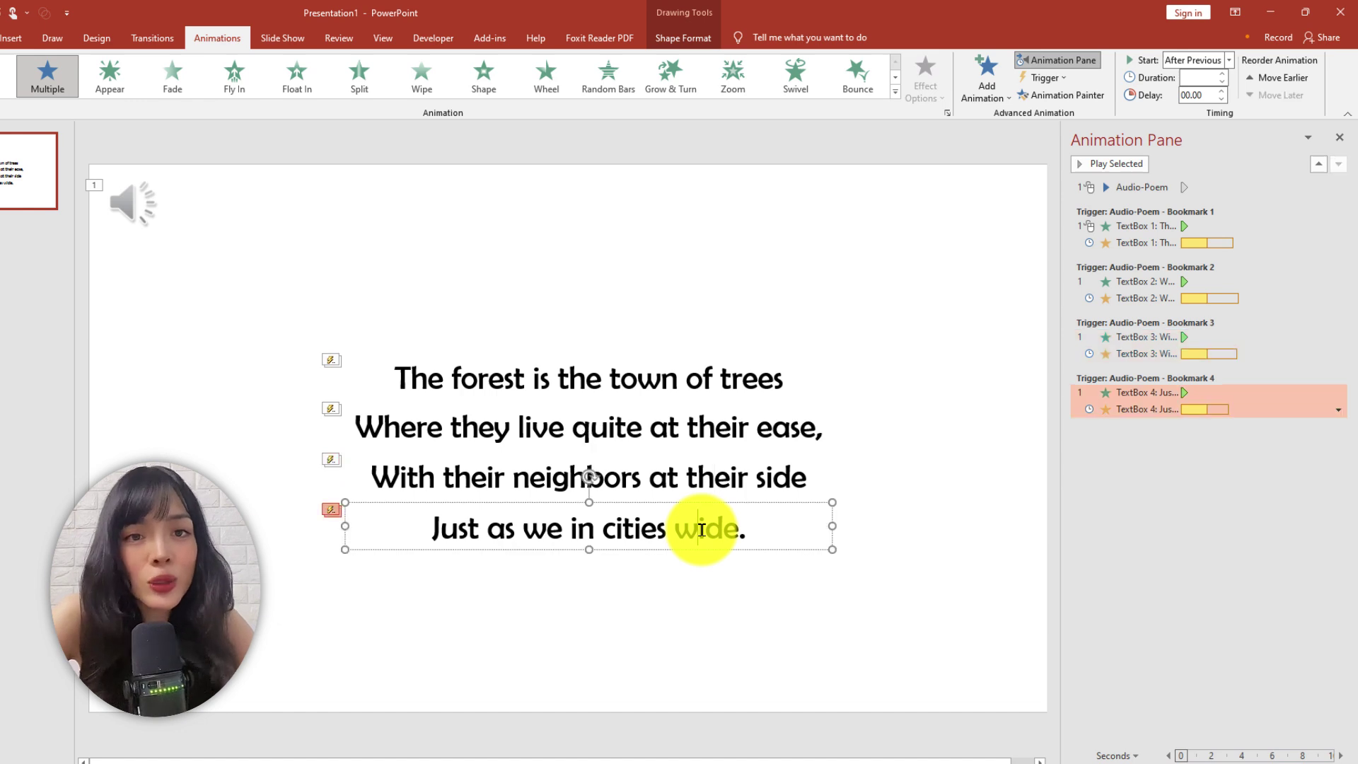
left_click(134, 205)
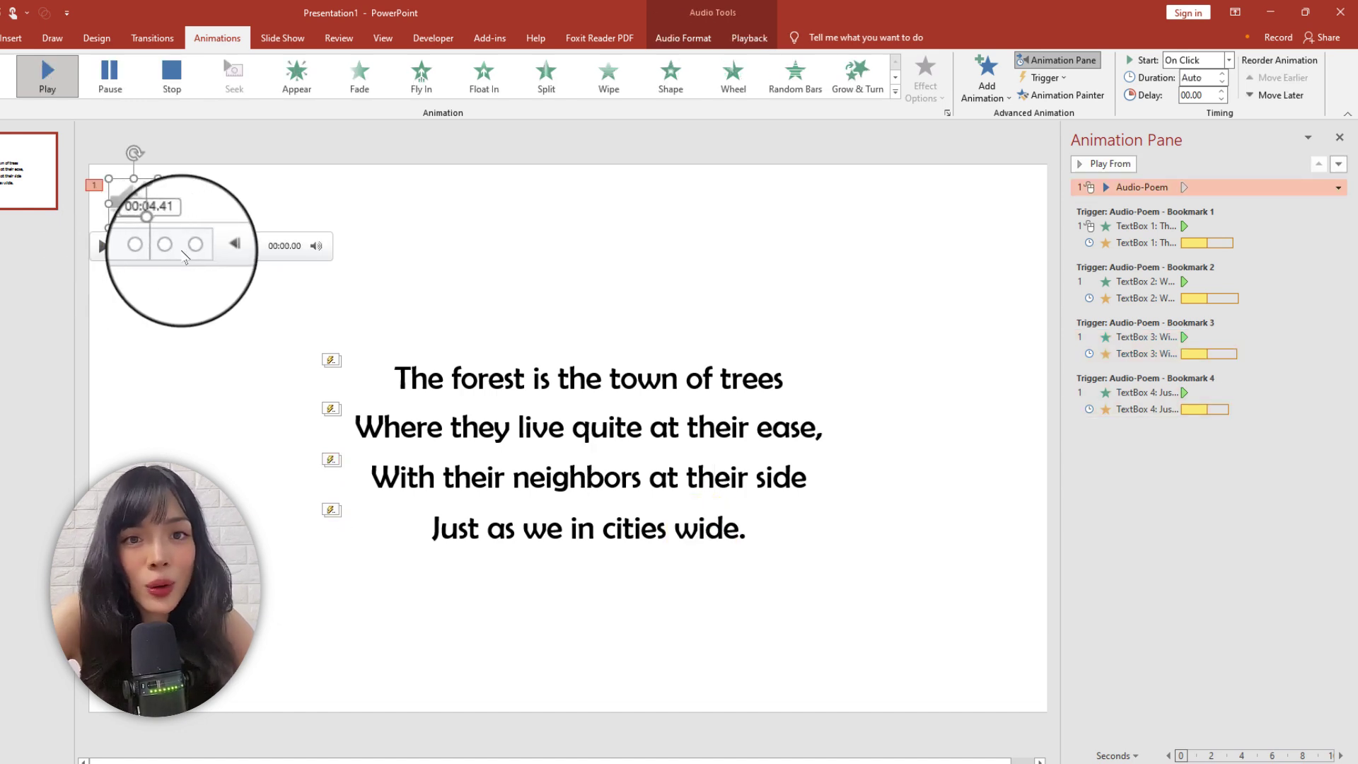
left_click(1104, 163)
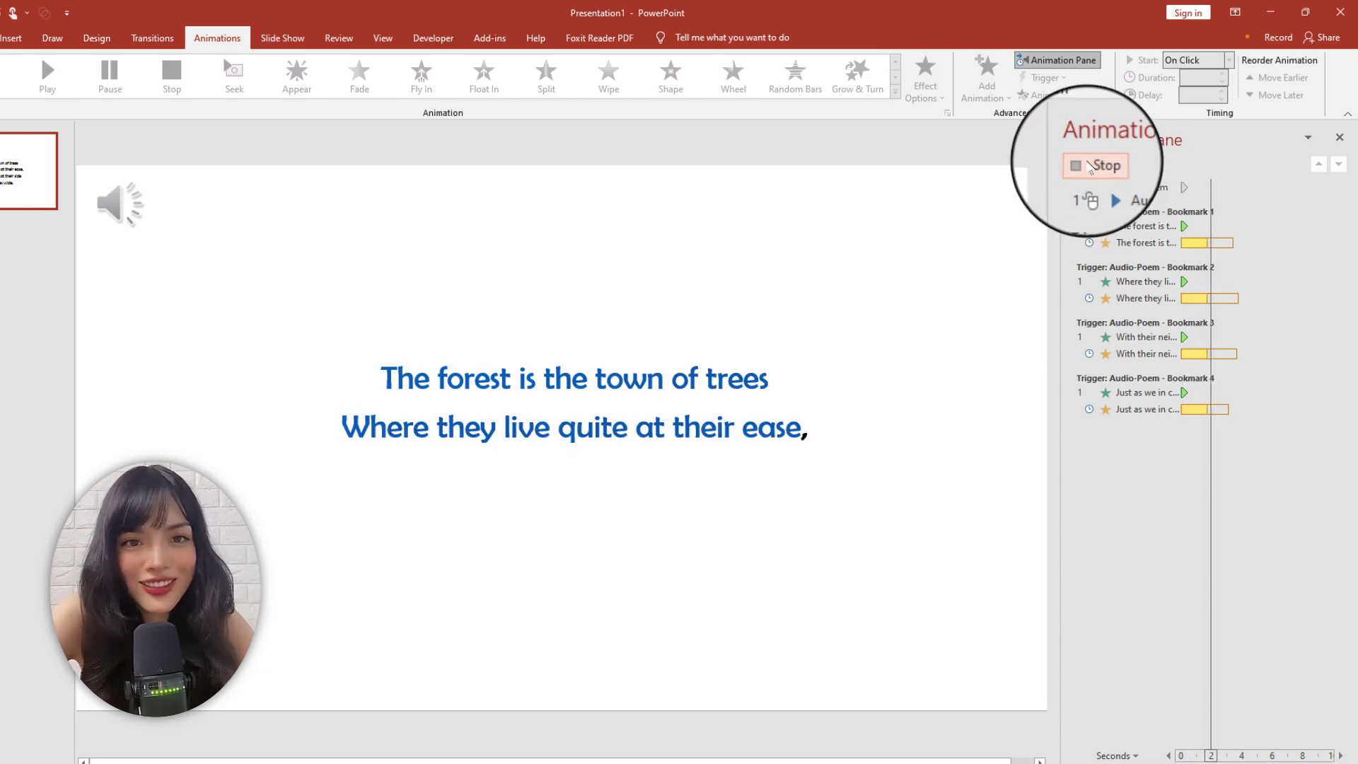
left_click(1090, 166)
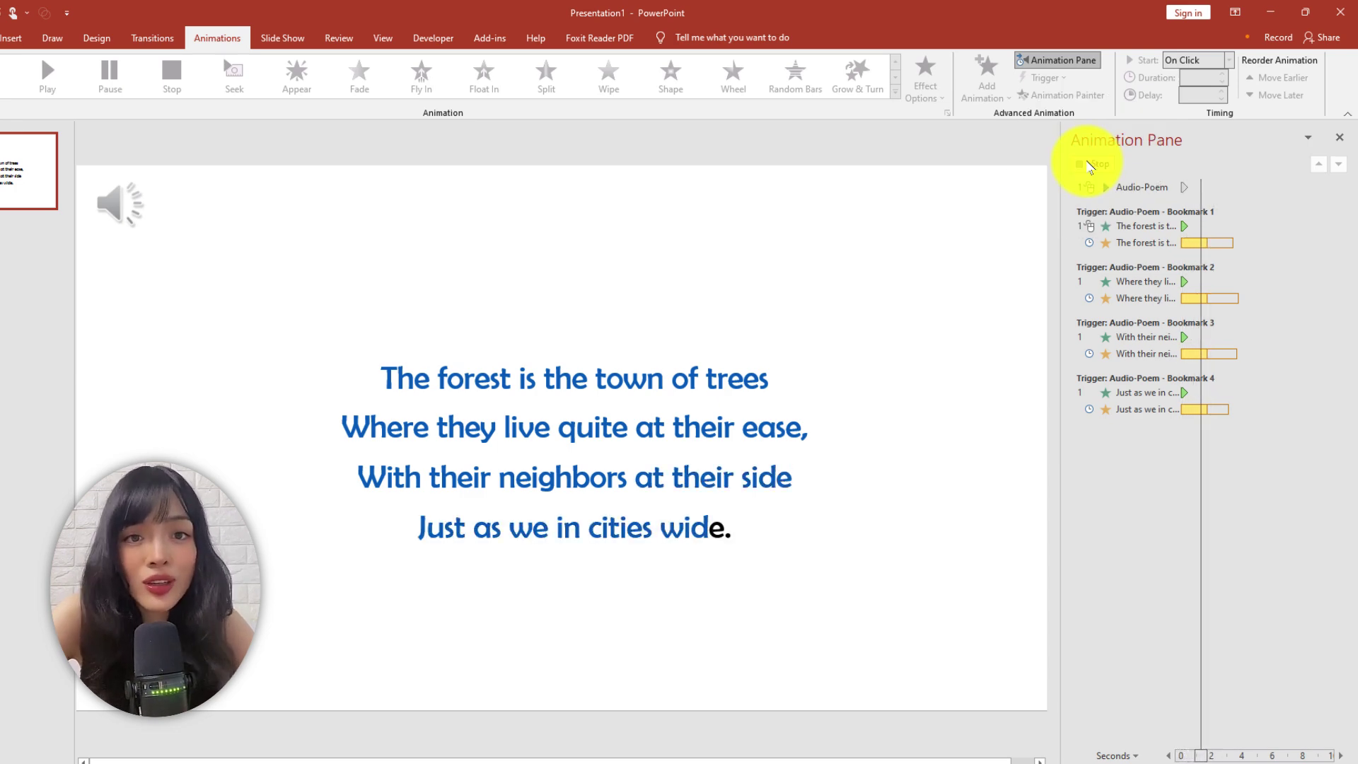
left_click(1215, 237)
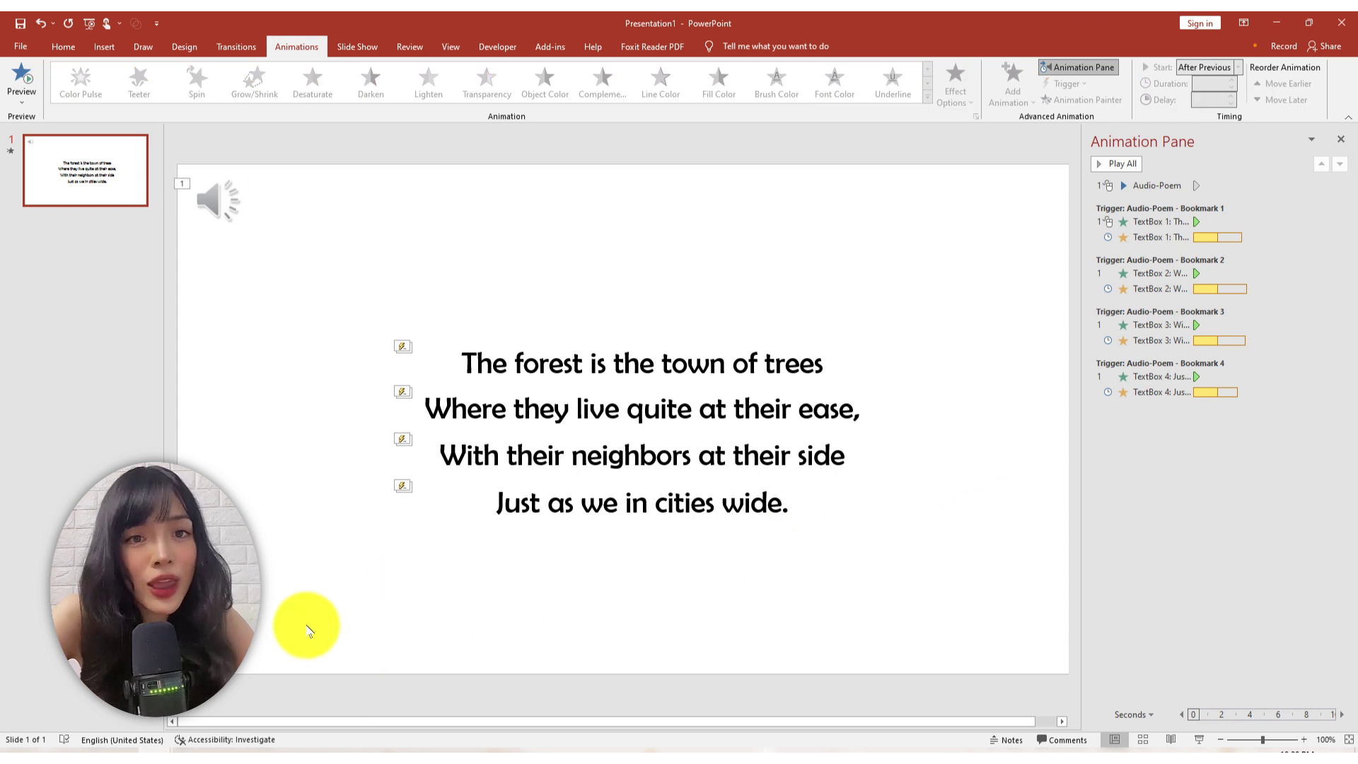
Bring up the background options, select the lyric lines, and paste The Forest title and author line.
right_click(480, 654)
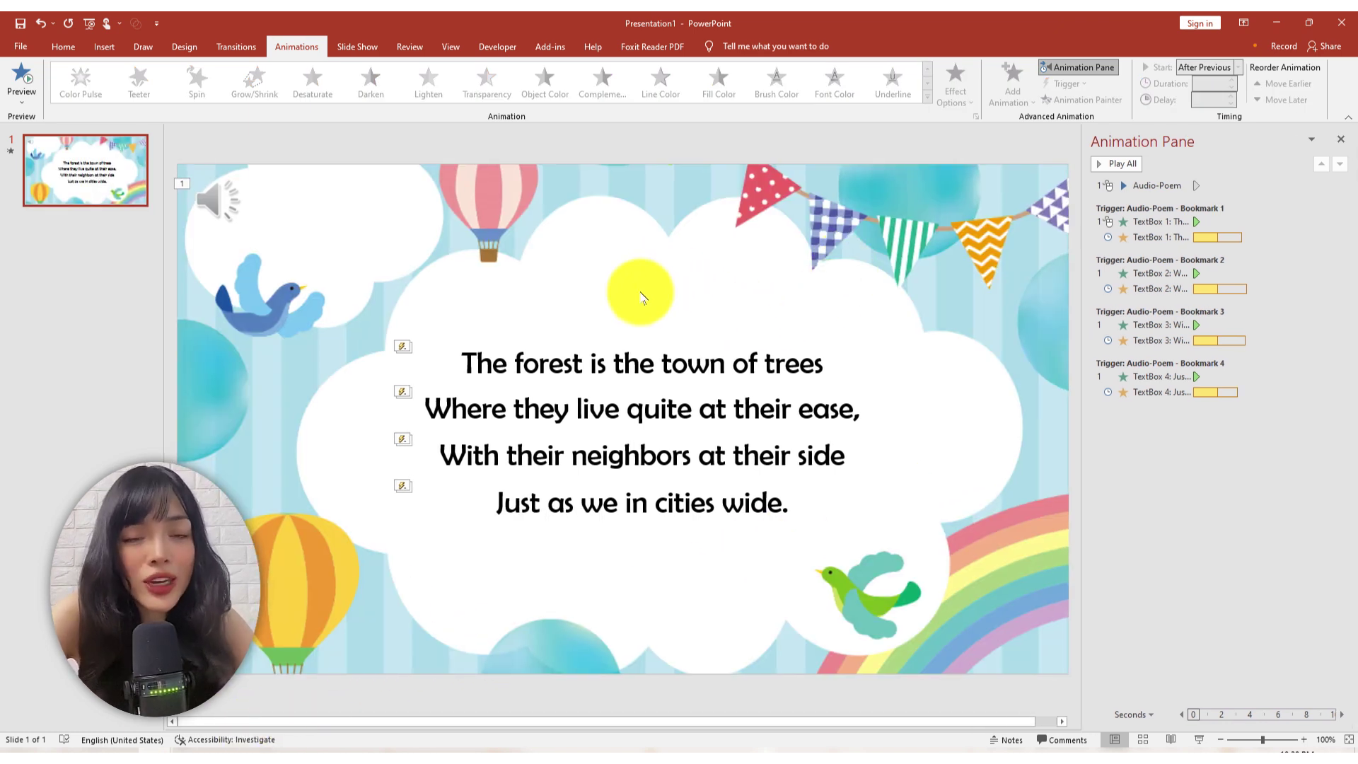
key("ctrl+a")
key("ctrl+c")
left_click(779, 530)
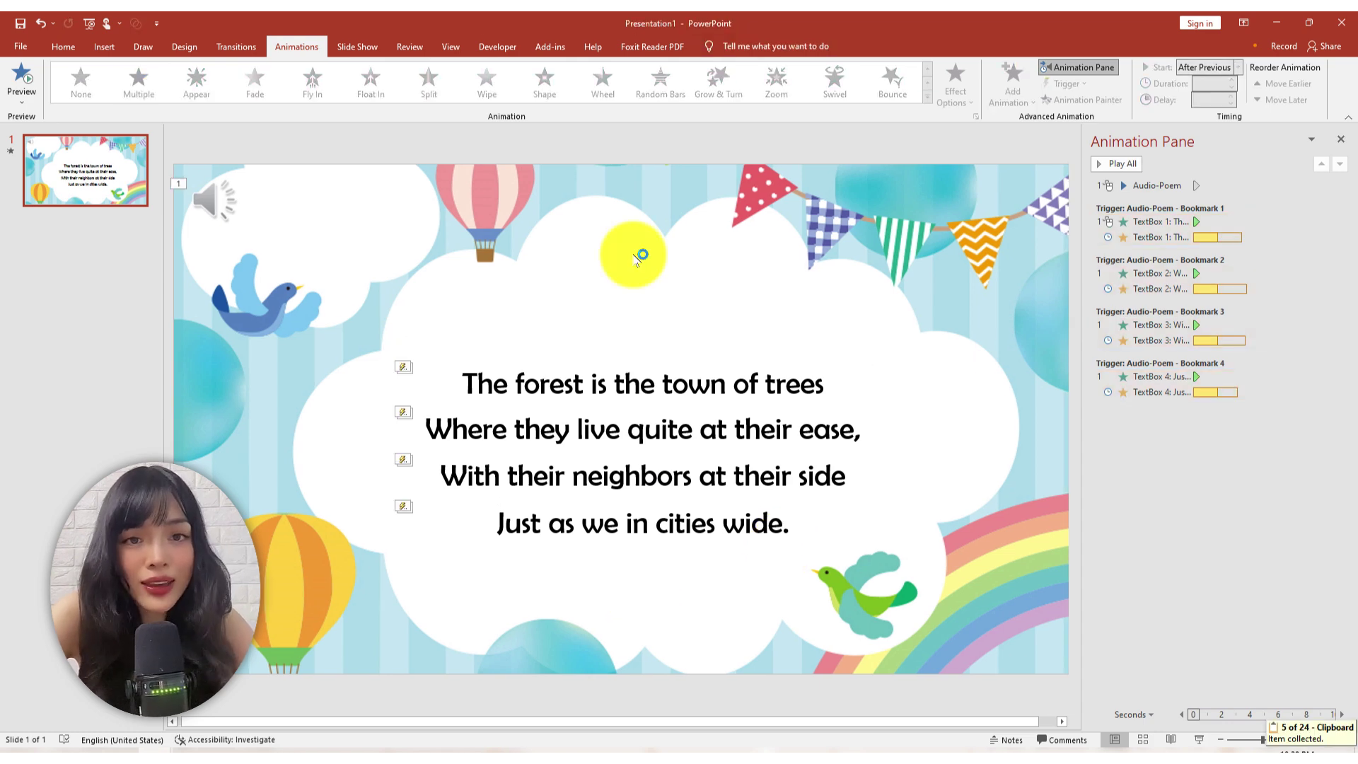
key("ctrl+v")
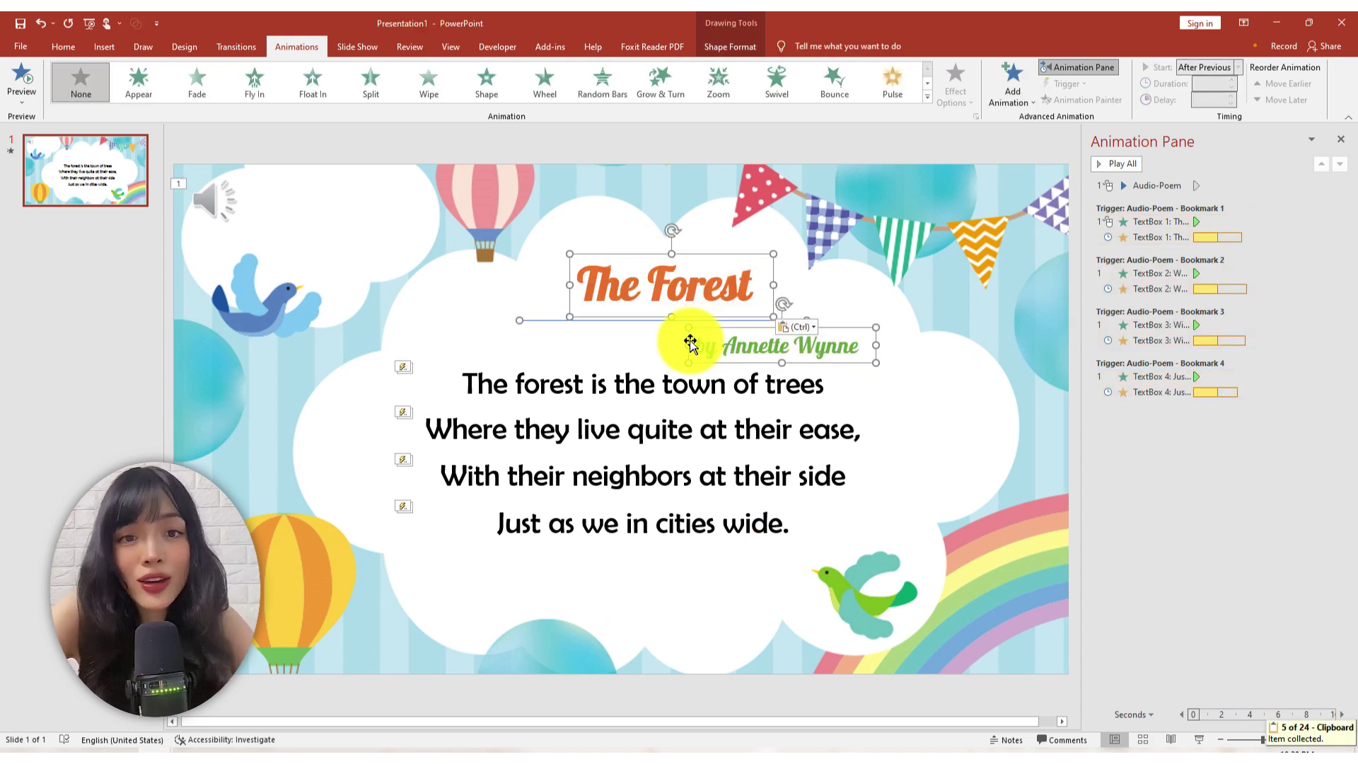
Paste the TIME TO READ image, set the audio icon to Hide During Show, and test the slide show.
key("ctrl+v")
left_click(208, 215)
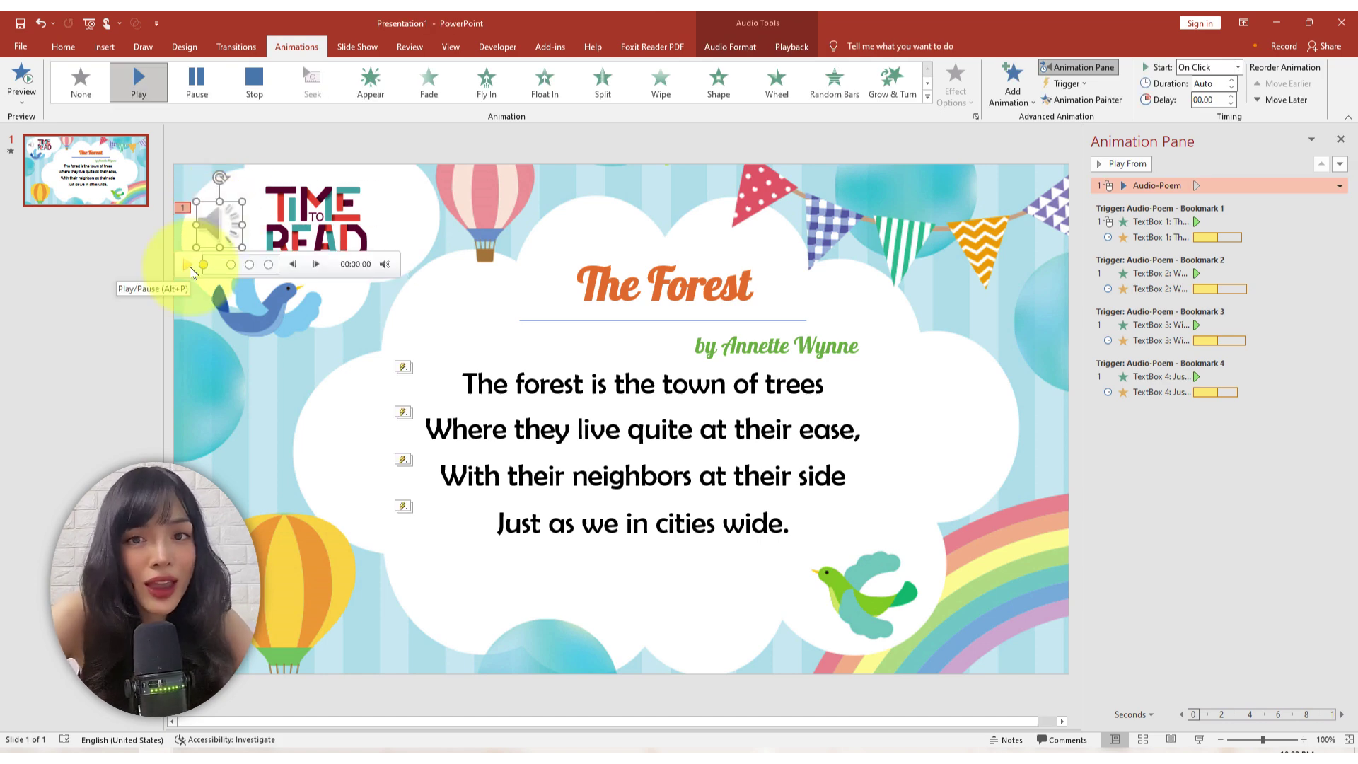
left_click(793, 47)
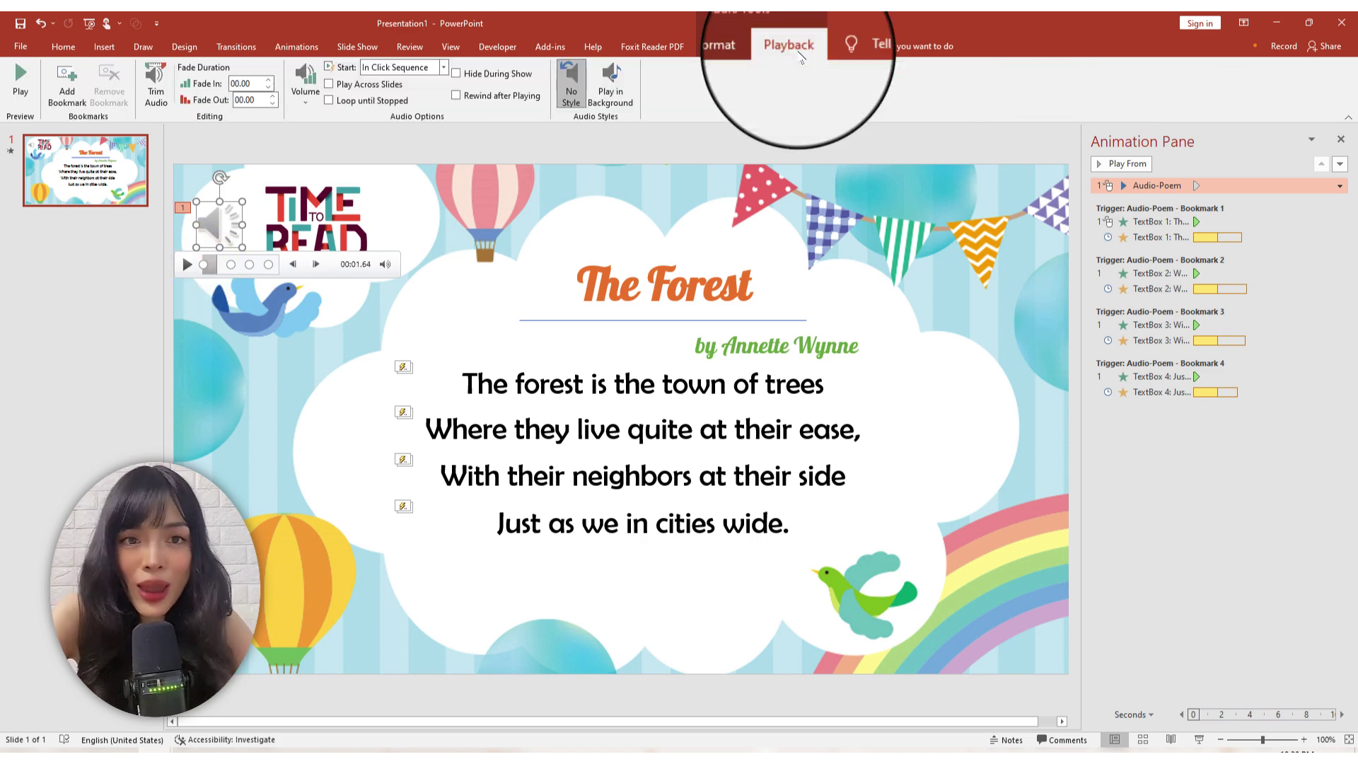
left_click(456, 73)
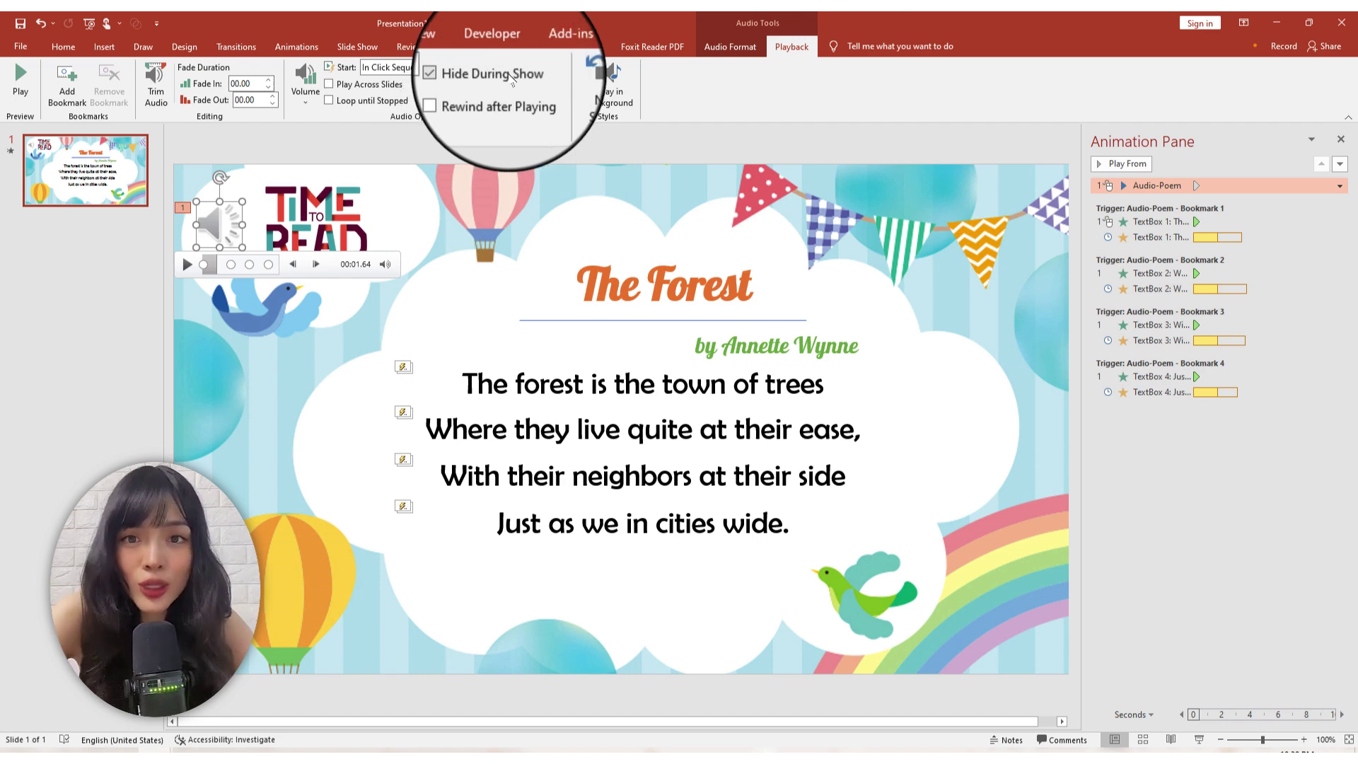
left_click(1199, 739)
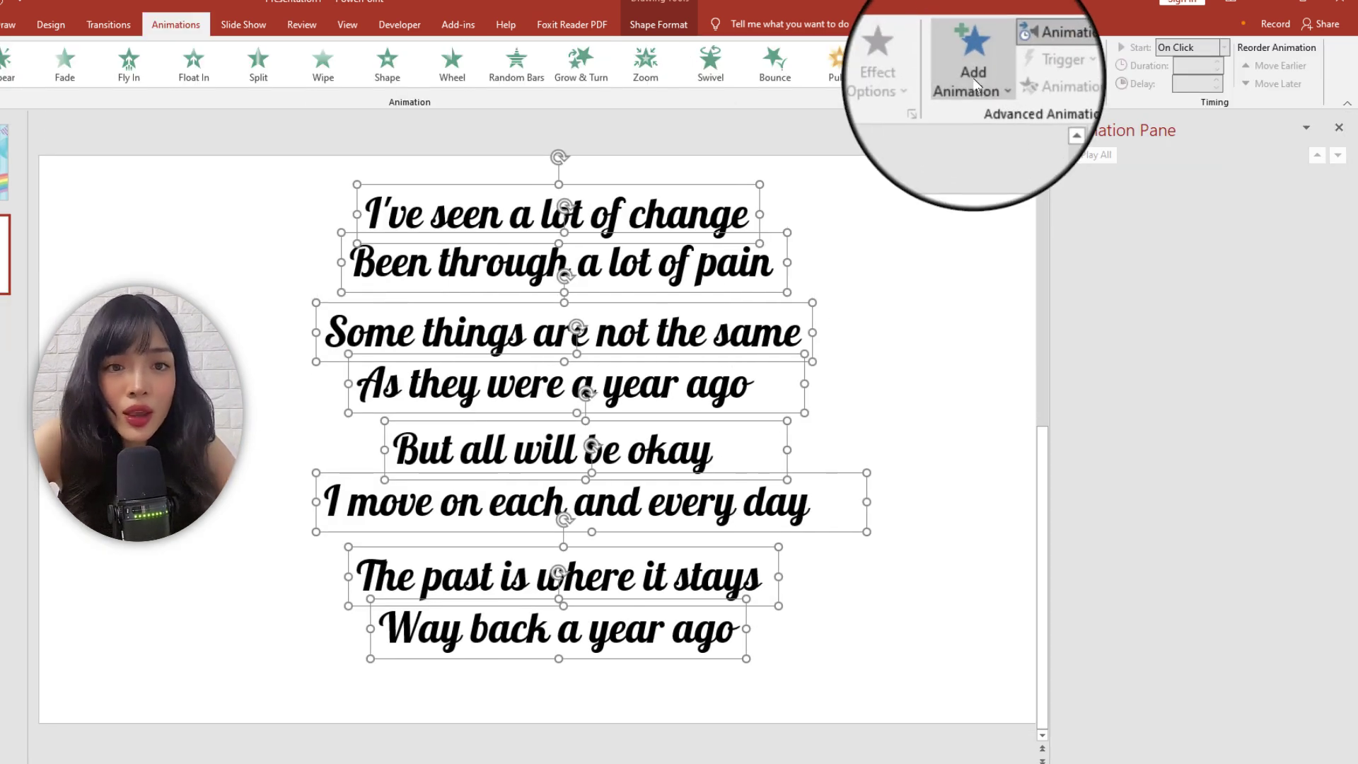
Add an Appear entrance and a Shimmer emphasis to all eight lyric lines.
left_click(968, 67)
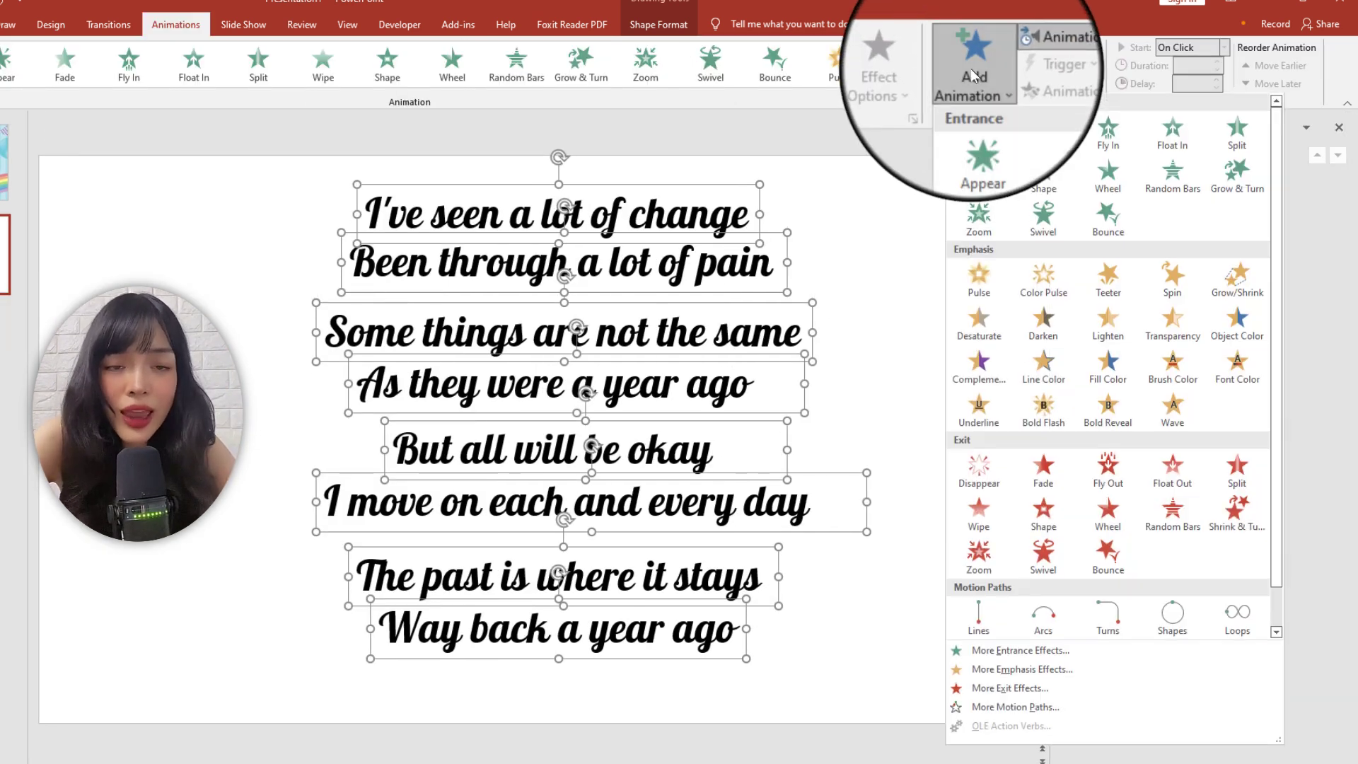
left_click(985, 133)
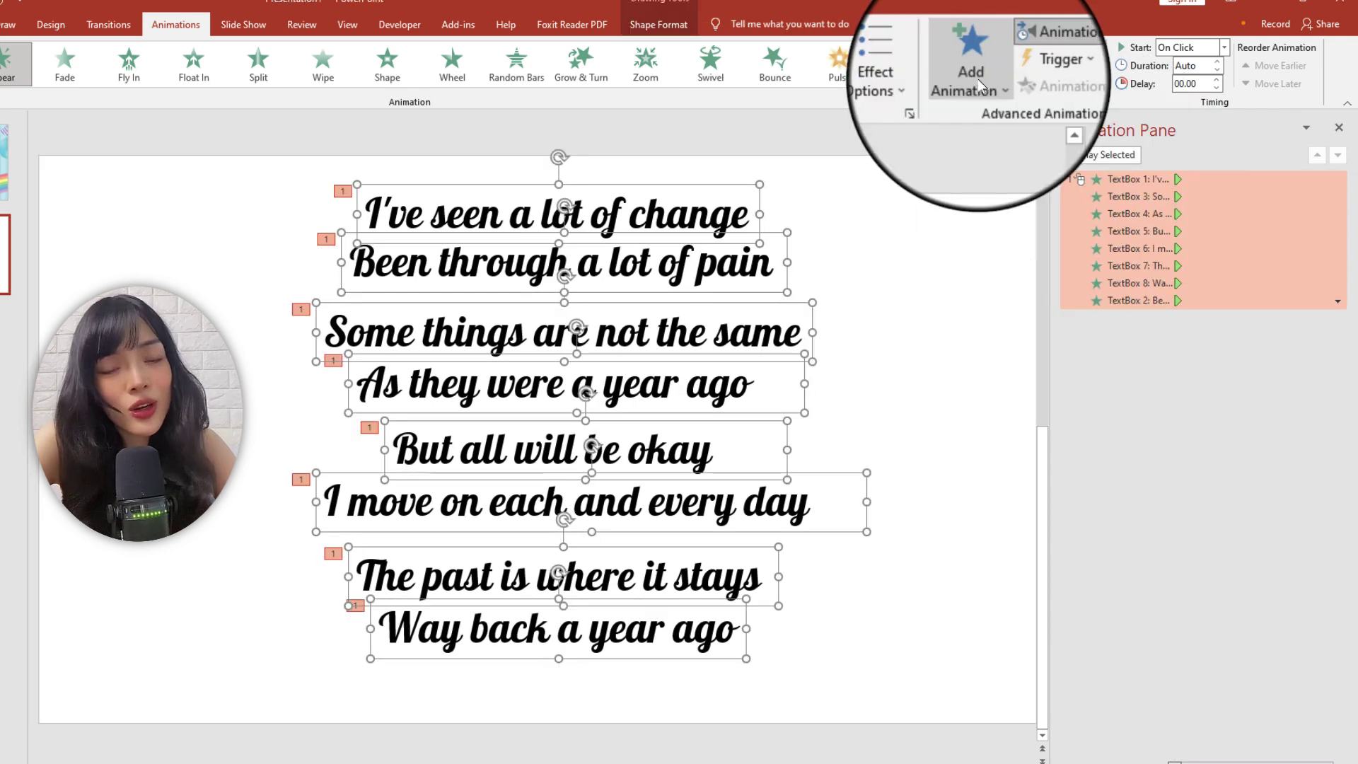
left_click(979, 85)
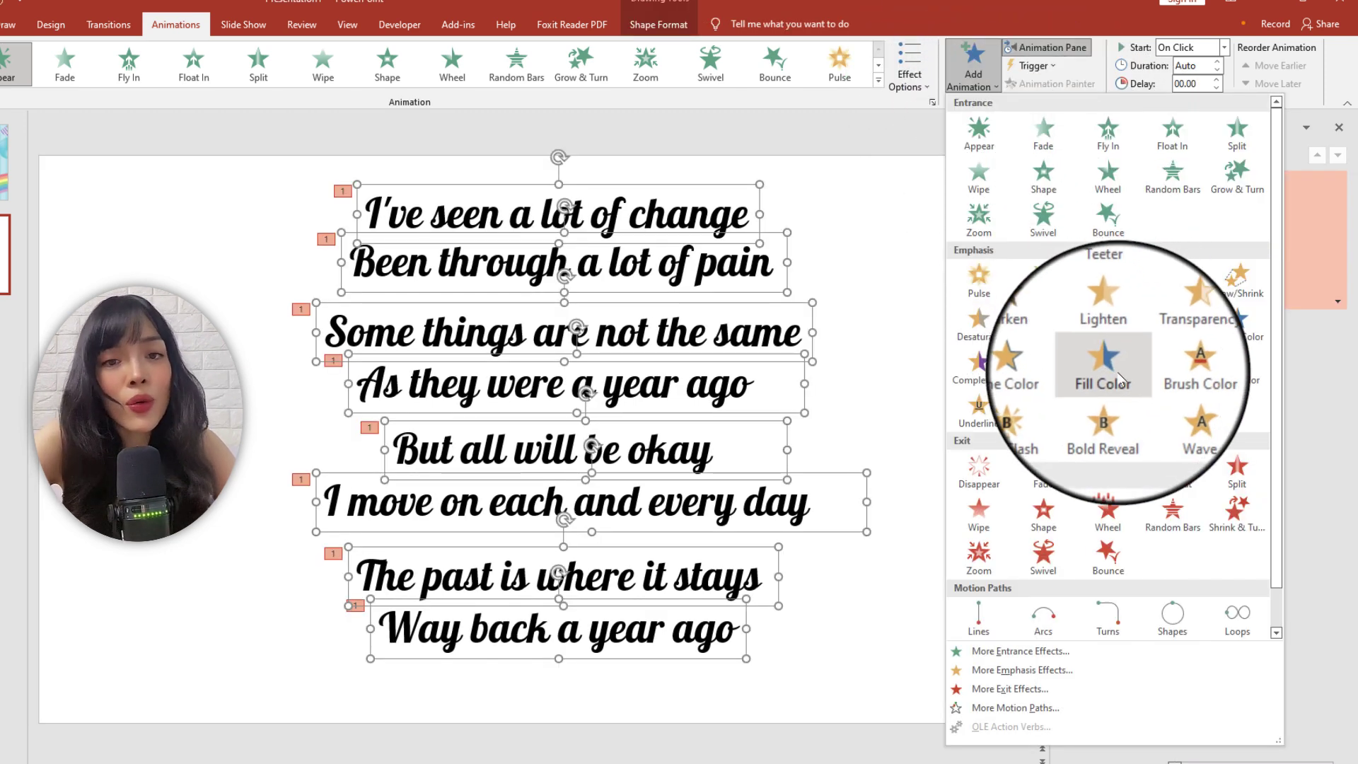
left_click(1040, 672)
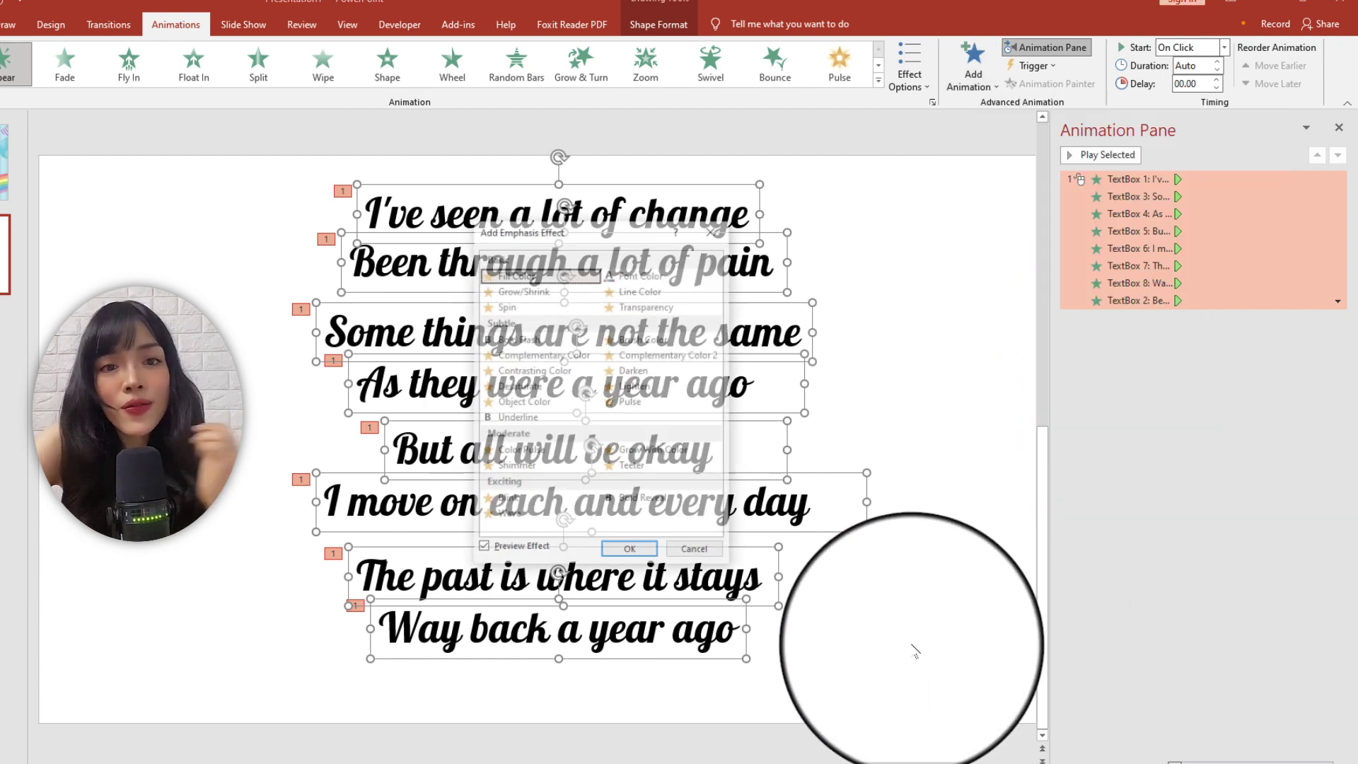
left_click(516, 464)
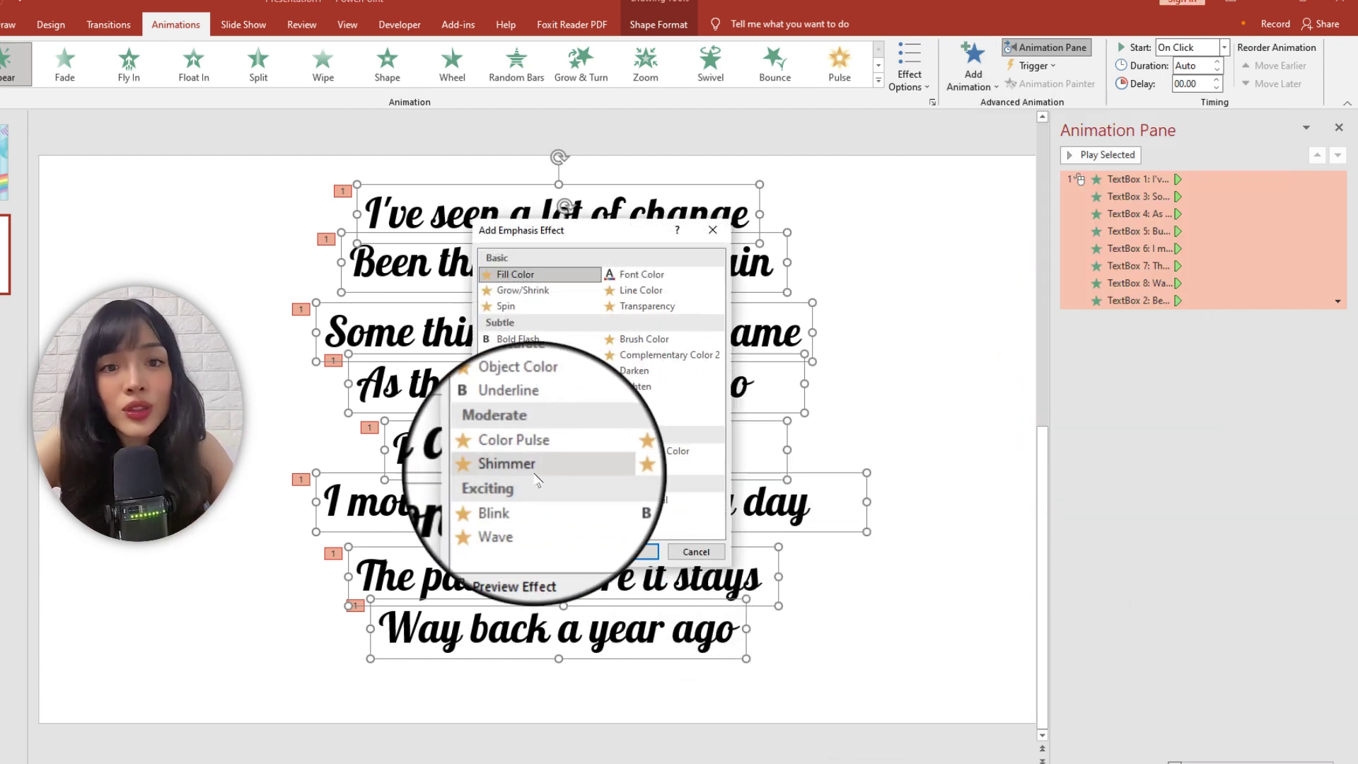
left_click(609, 549)
In the Shimmer Timing settings, choose a new duration and open the Start choices.
right_click(1139, 440)
left_click(1268, 521)
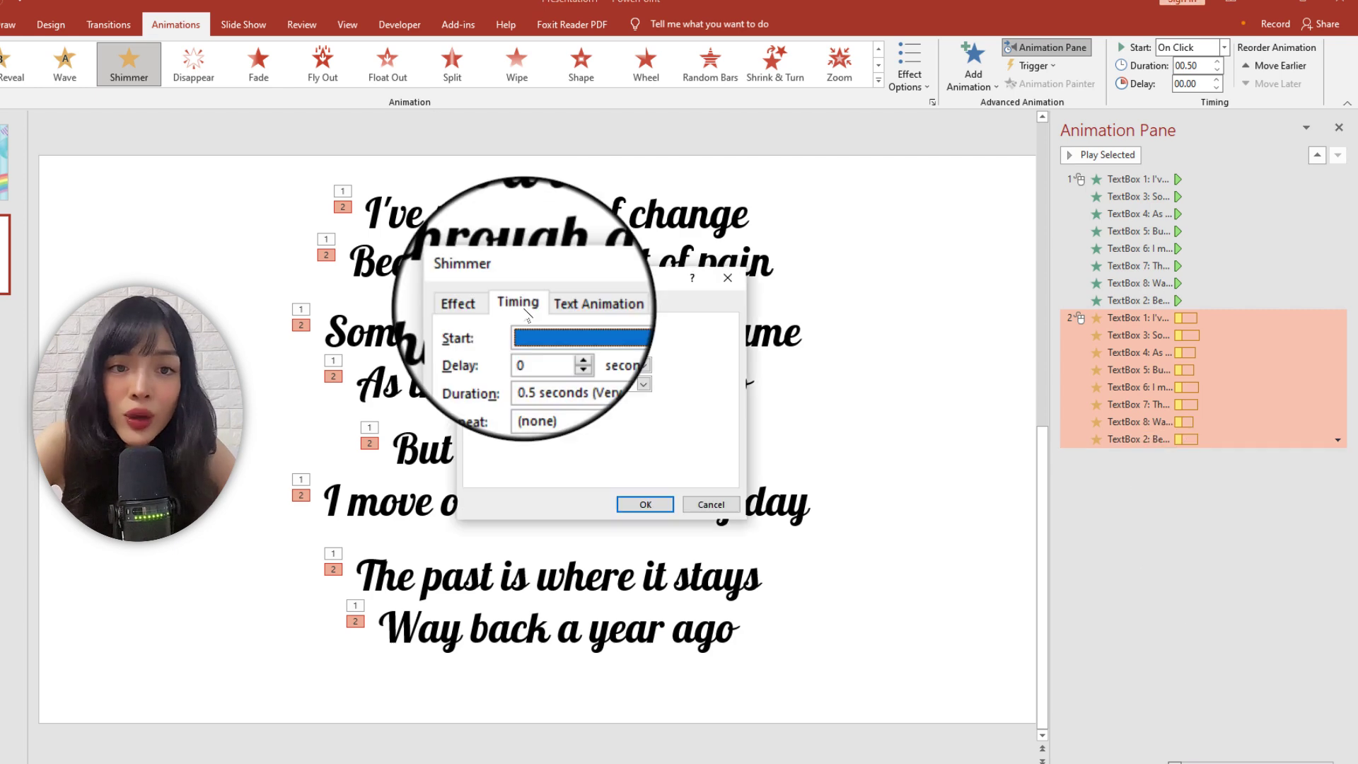
left_click(590, 370)
left_click(543, 420)
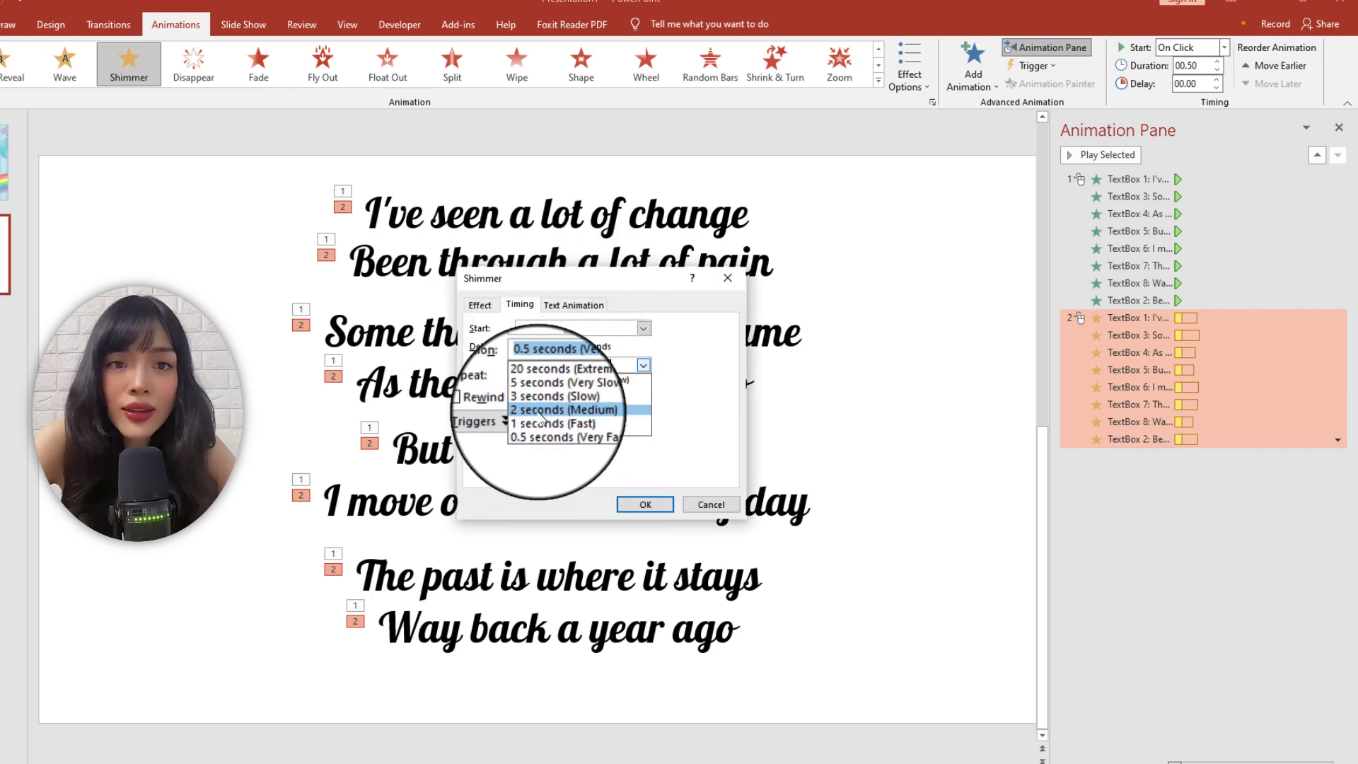
left_click(640, 319)
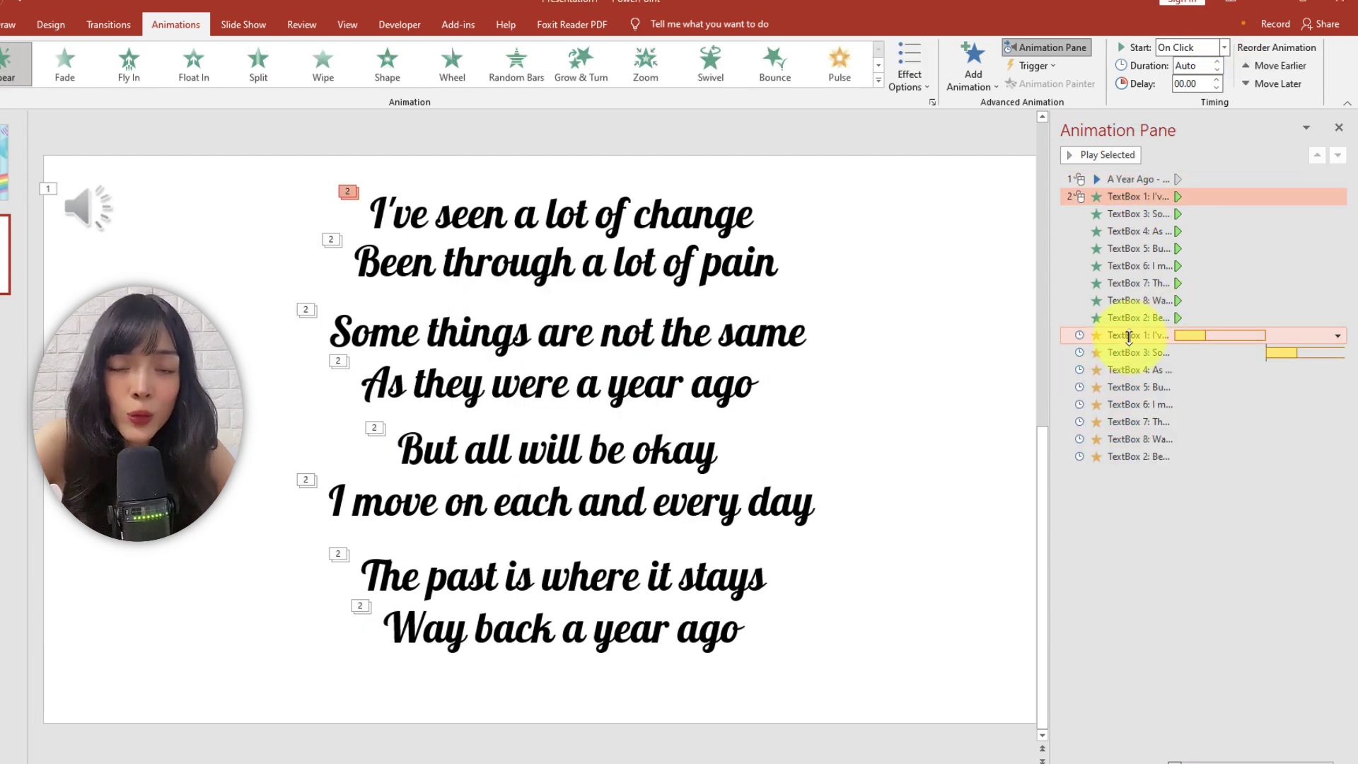
Trigger lyric lines one to four on Bookmarks 1–4 of the A Year Ago audio.
left_click(1033, 66)
left_click(1160, 128)
left_click(1138, 300)
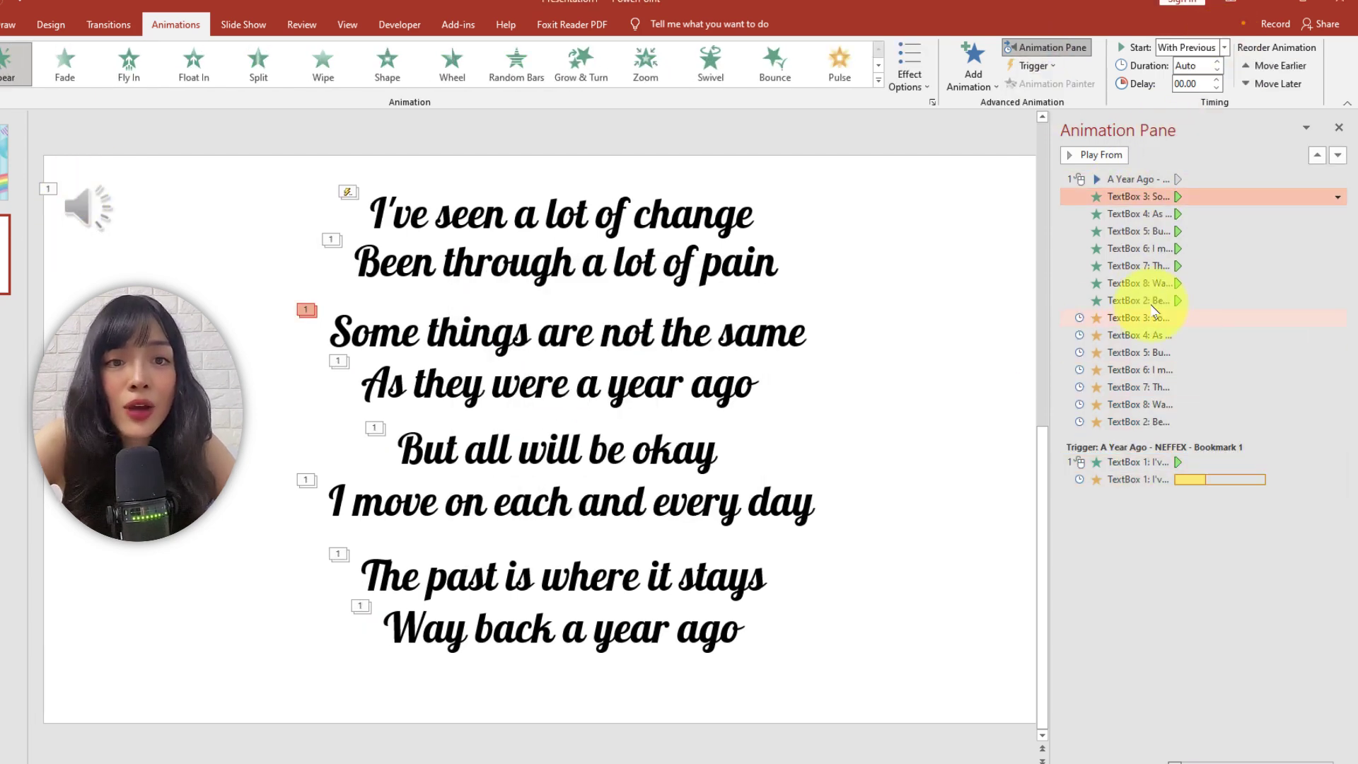
left_click(1033, 65)
left_click(1160, 155)
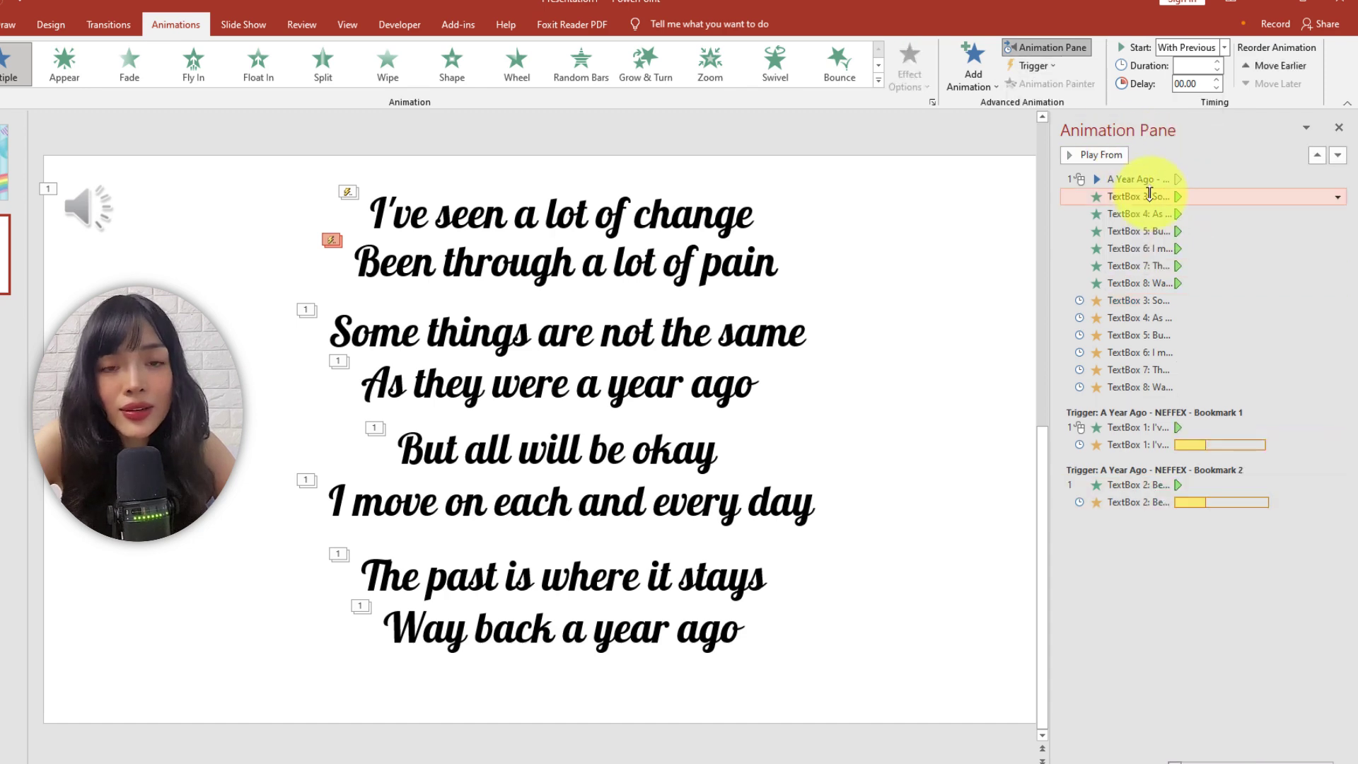
left_click(1139, 195)
left_click(1032, 65)
left_click(1160, 171)
left_click(1139, 196)
left_click(1032, 65)
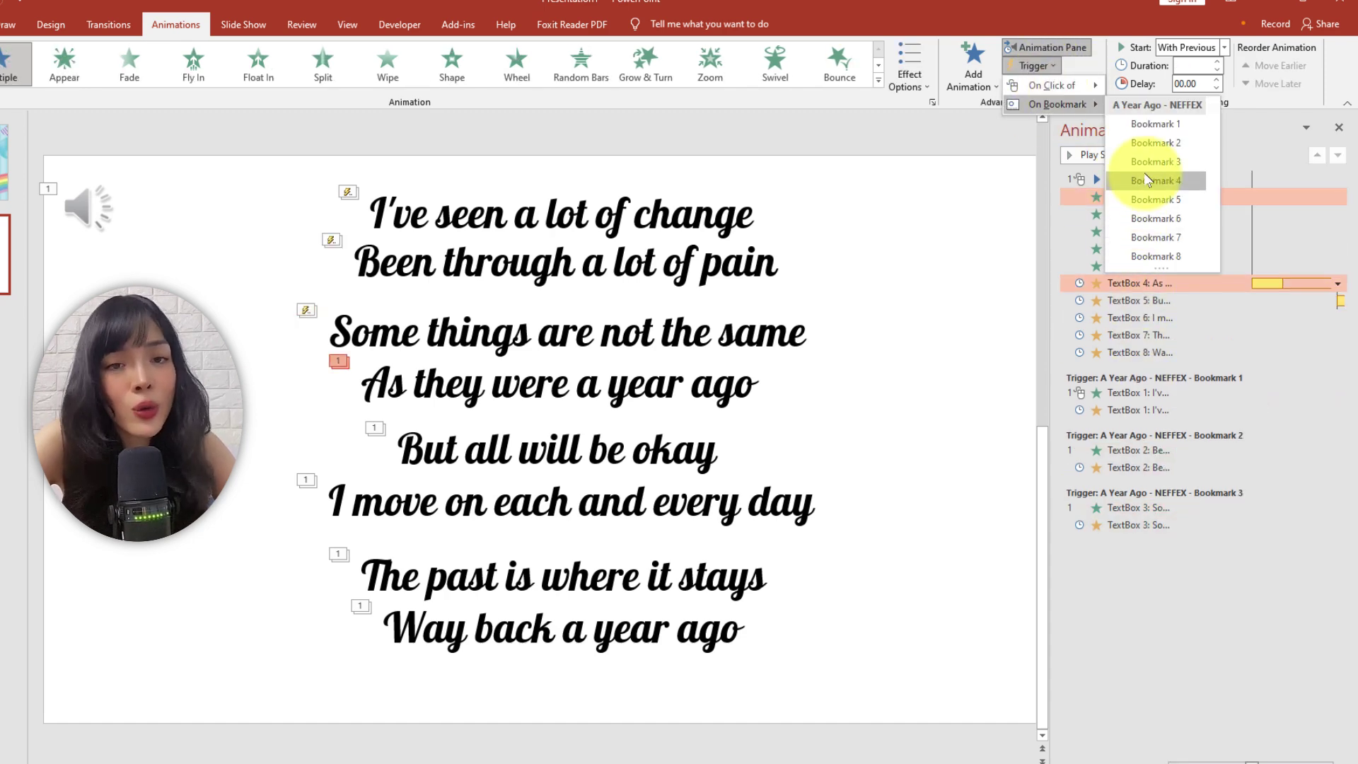
left_click(1160, 186)
left_click(1139, 196)
Set triggers for lines five to eight, using Bookmarks 6–8, then select all lyric boxes.
left_click(1032, 65)
left_click(1146, 166)
left_click(1139, 196)
left_click(1032, 65)
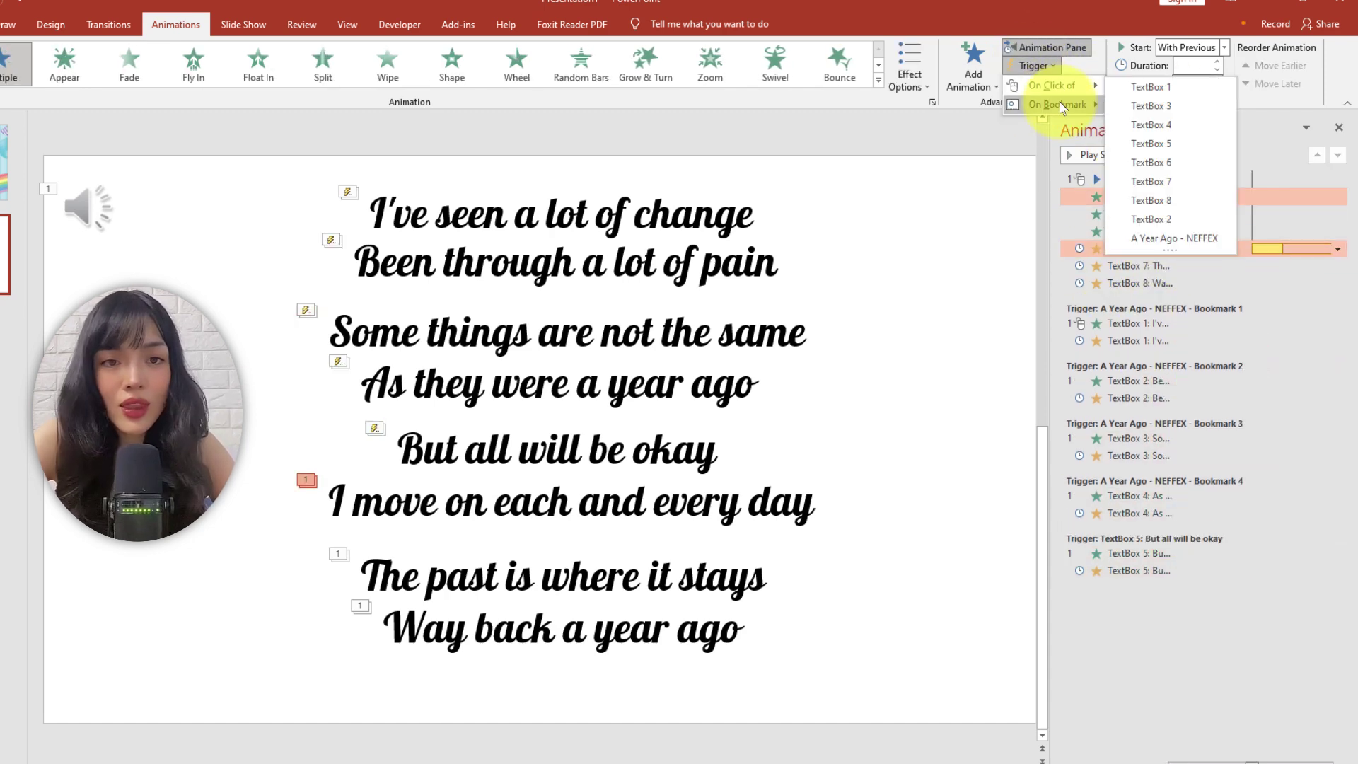
left_click(1160, 217)
left_click(1155, 196)
left_click(1033, 65)
left_click(1155, 236)
left_click(1138, 196)
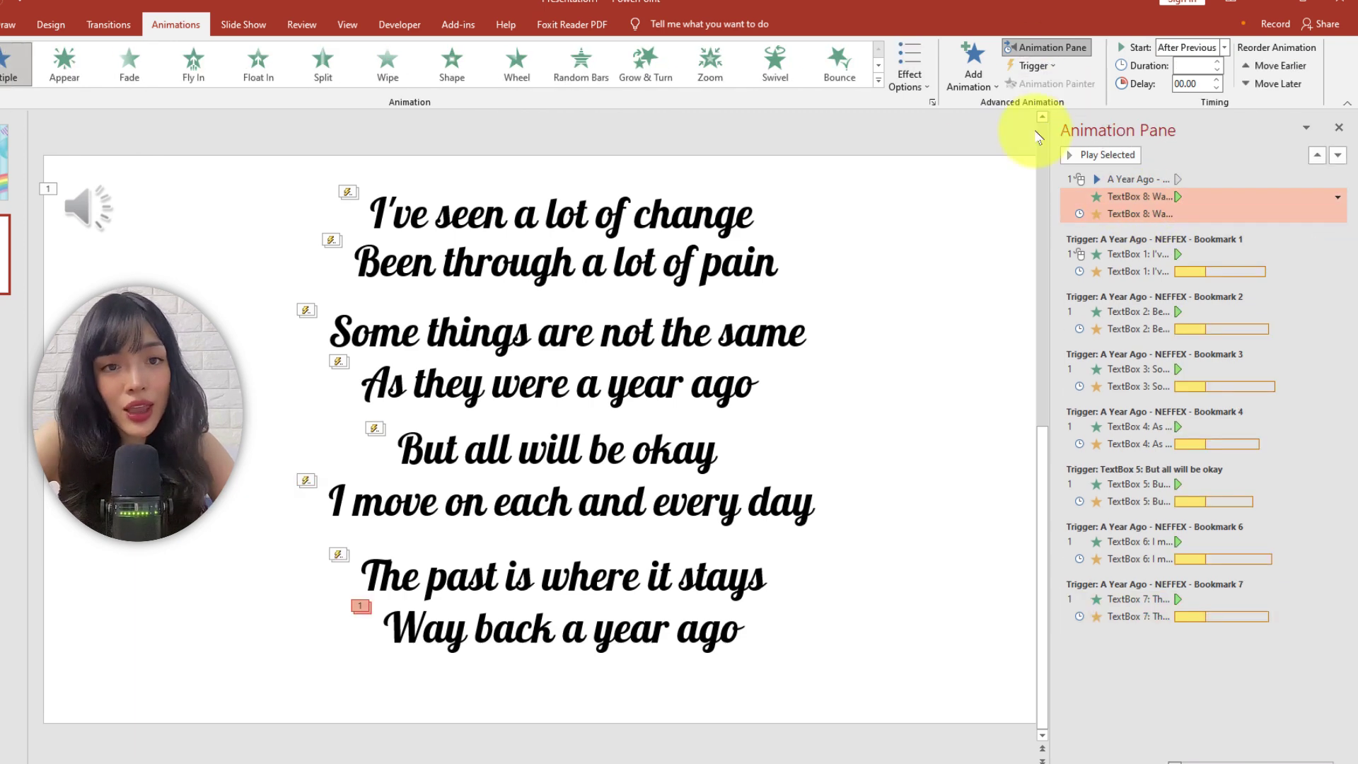
left_click(1033, 65)
left_click(1174, 257)
left_click(246, 150)
left_click_drag(201, 131, 919, 716)
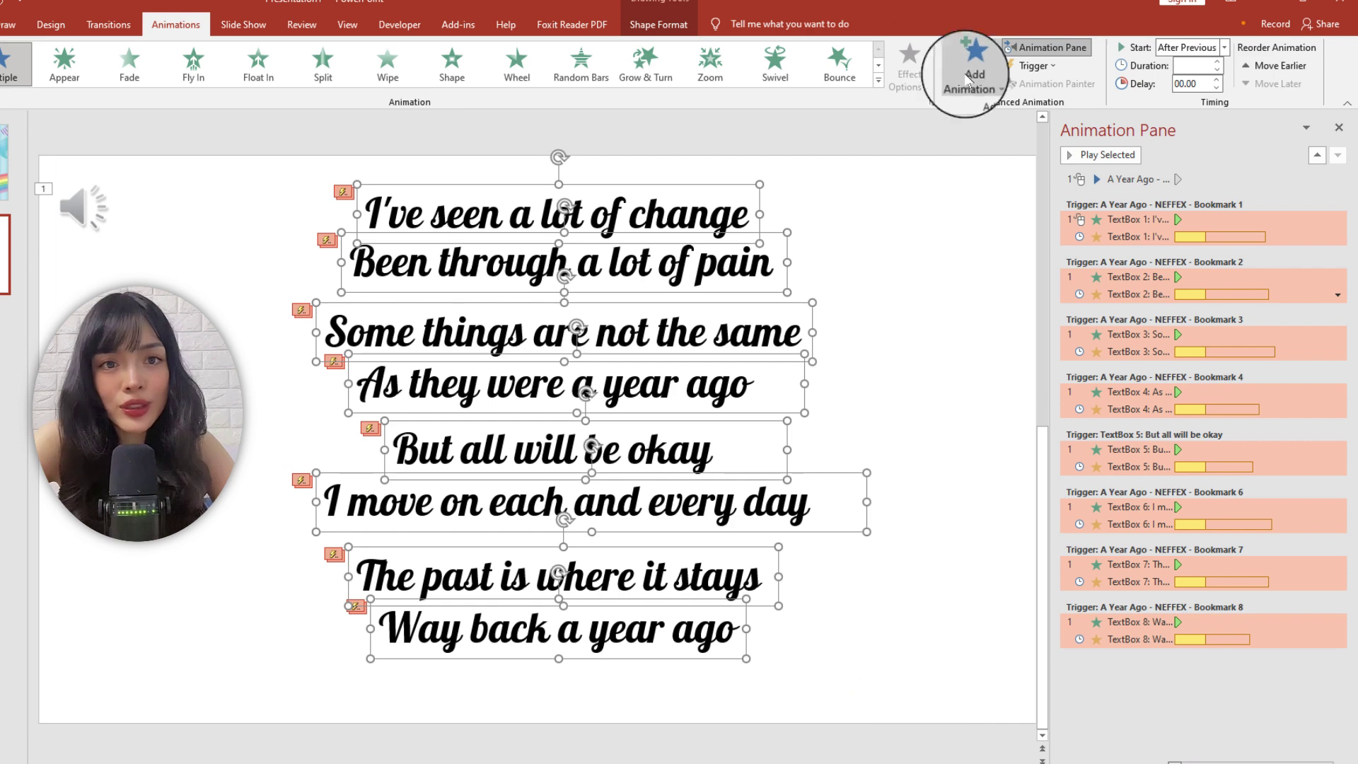
Add a Disappear exit animation to every lyric line.
left_click(972, 70)
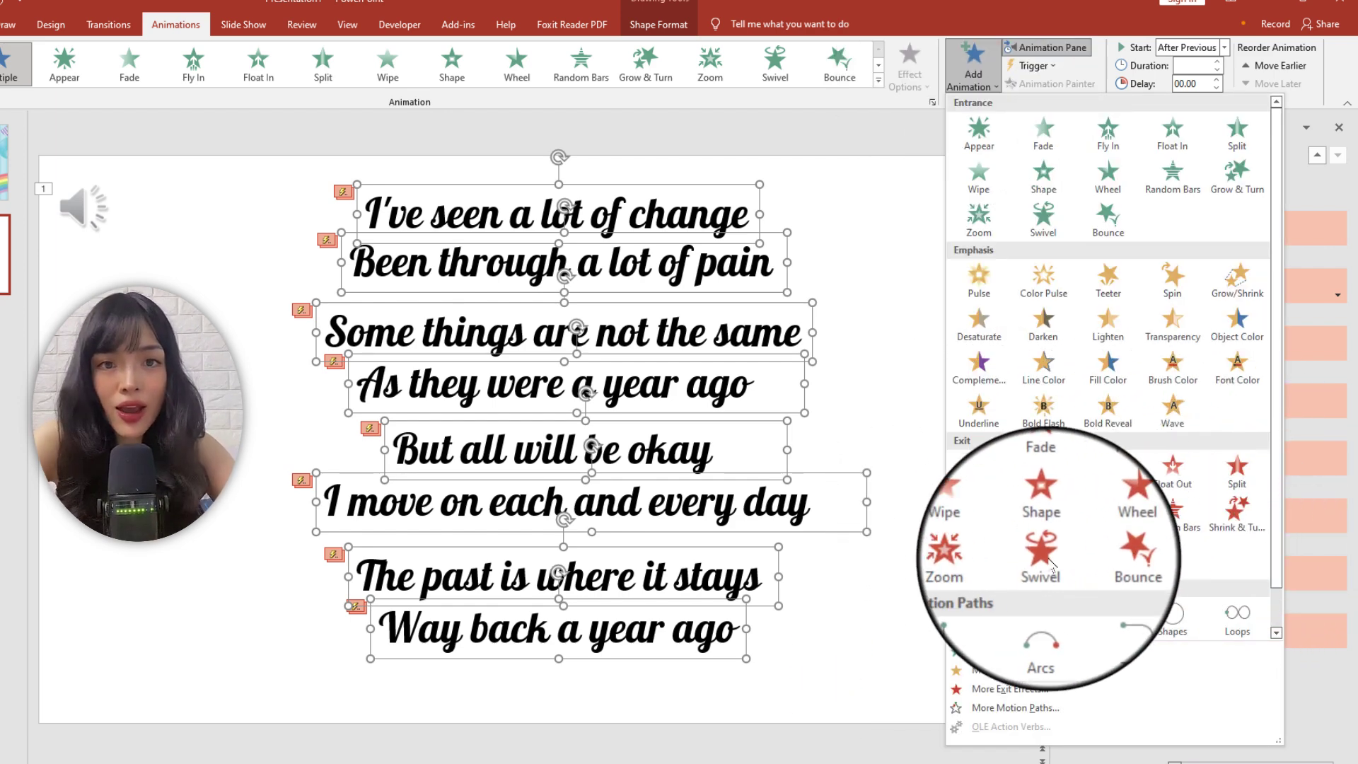
left_click(975, 480)
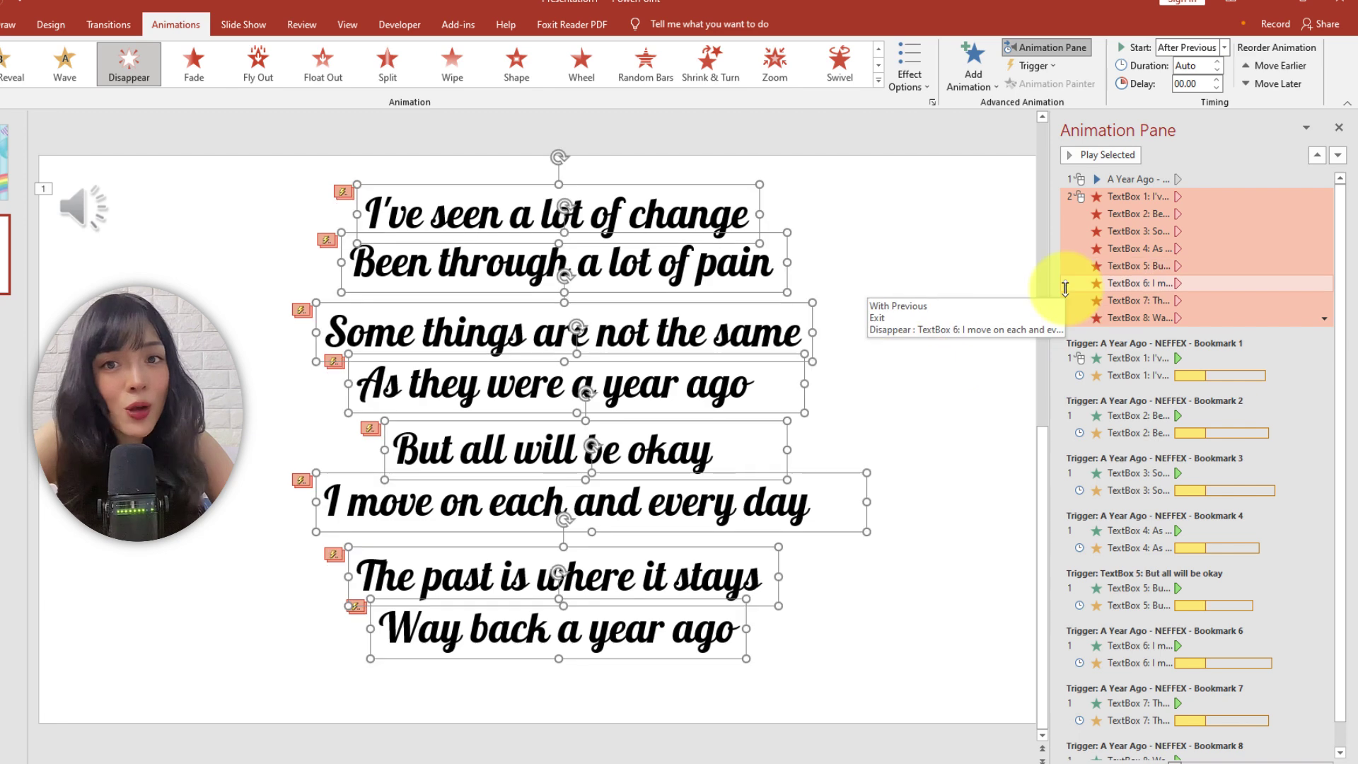
left_click(610, 212)
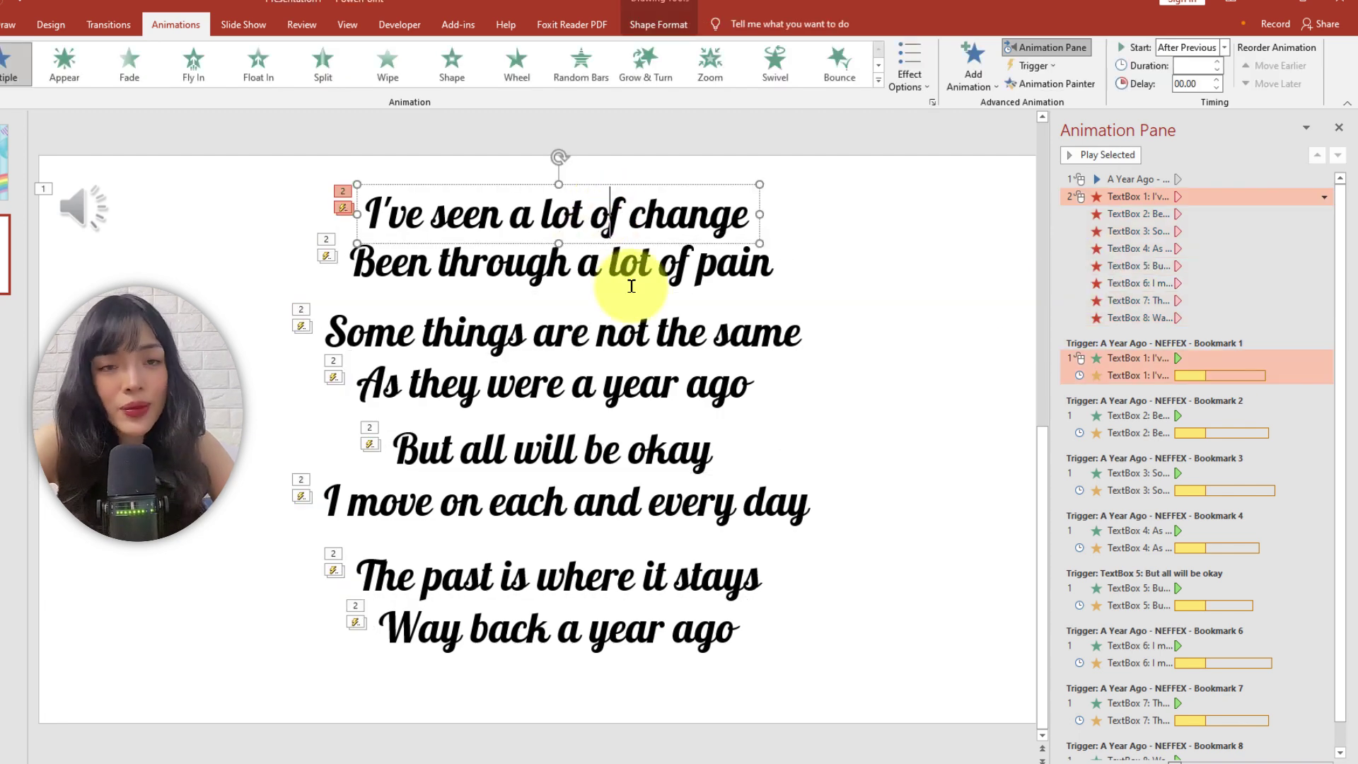
Move the exits of lines one and two under the Bookmark 3 trigger.
left_click(1132, 196)
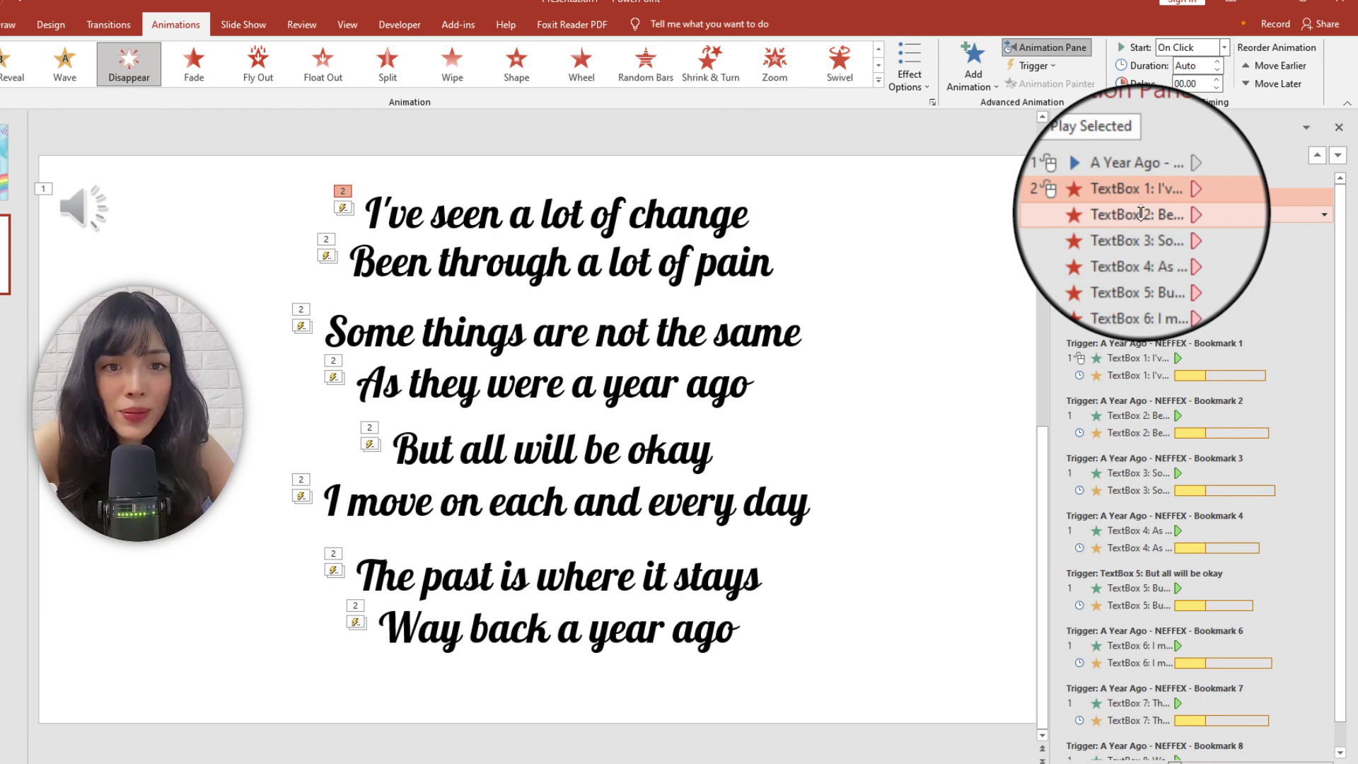
left_click(1149, 473)
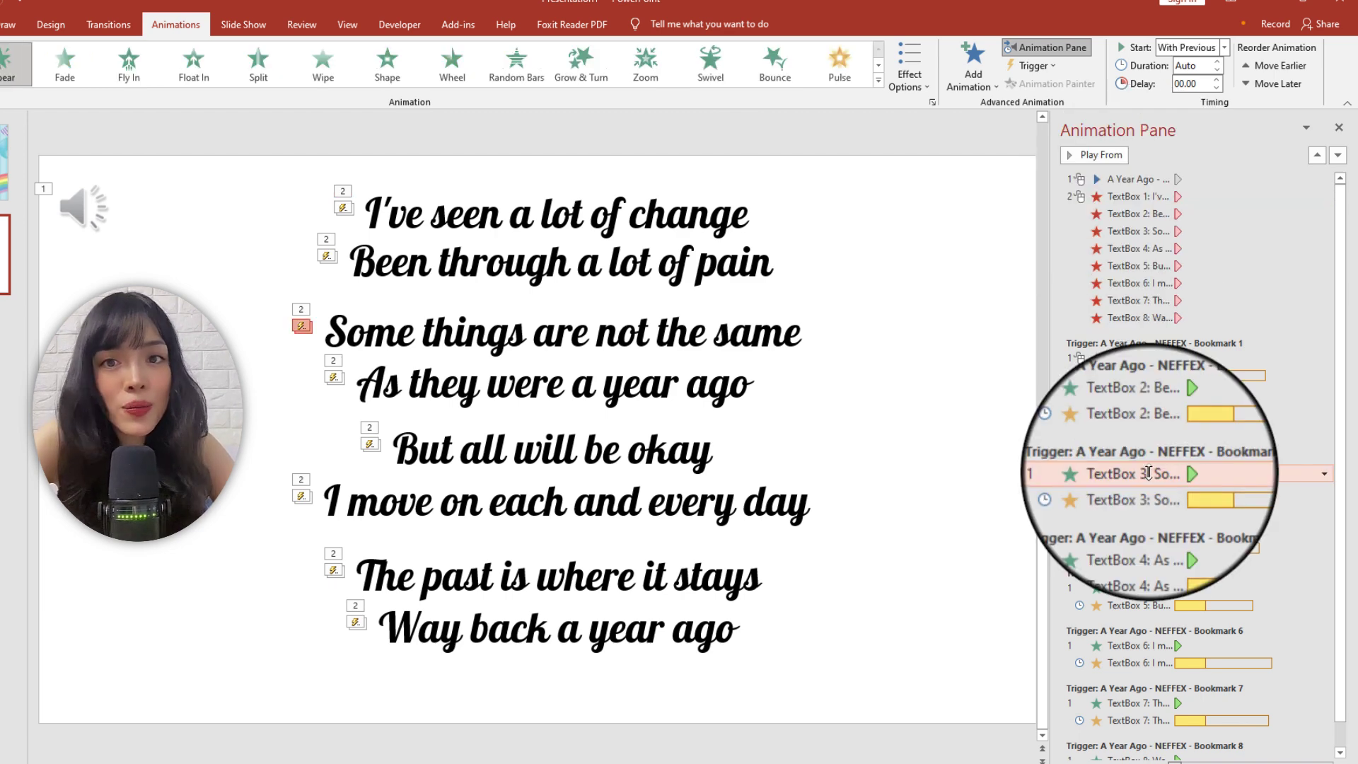
left_click(1135, 196)
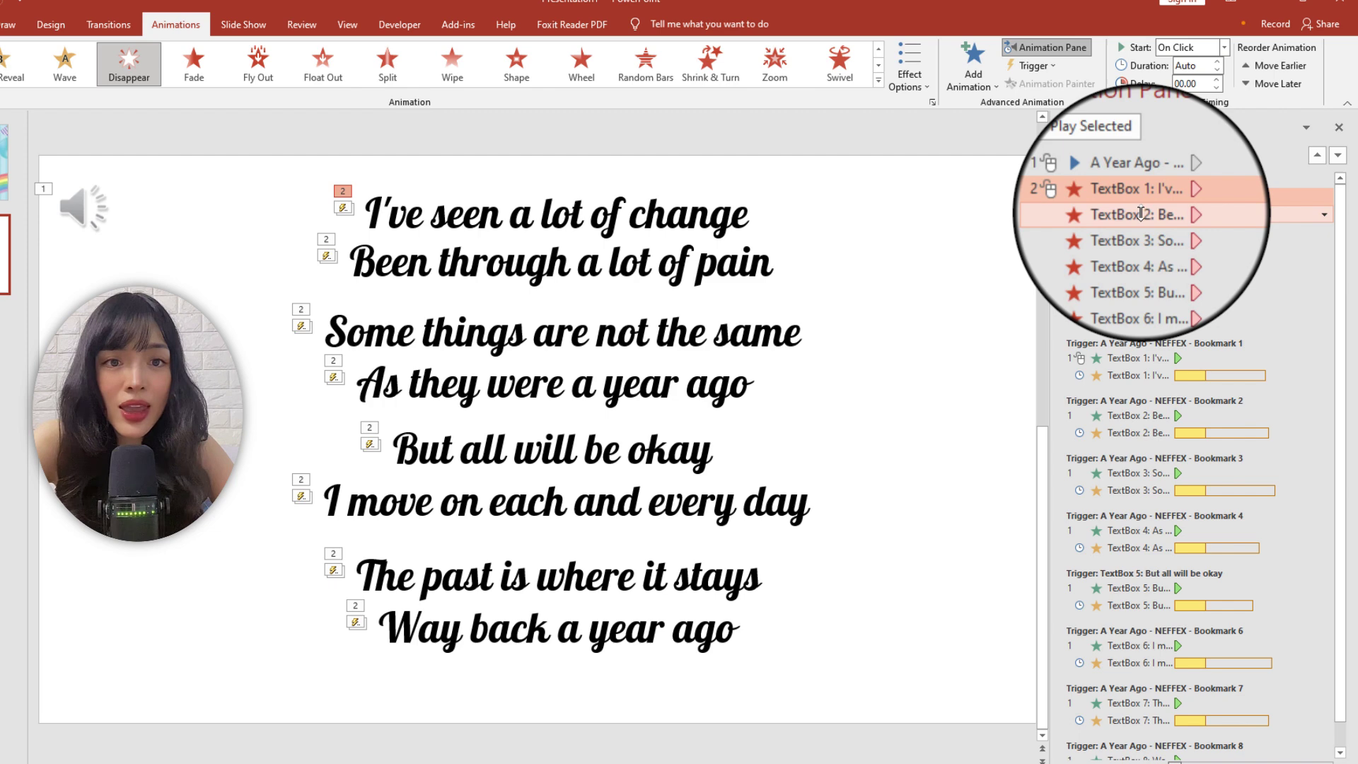
left_click(1140, 213, "ctrl")
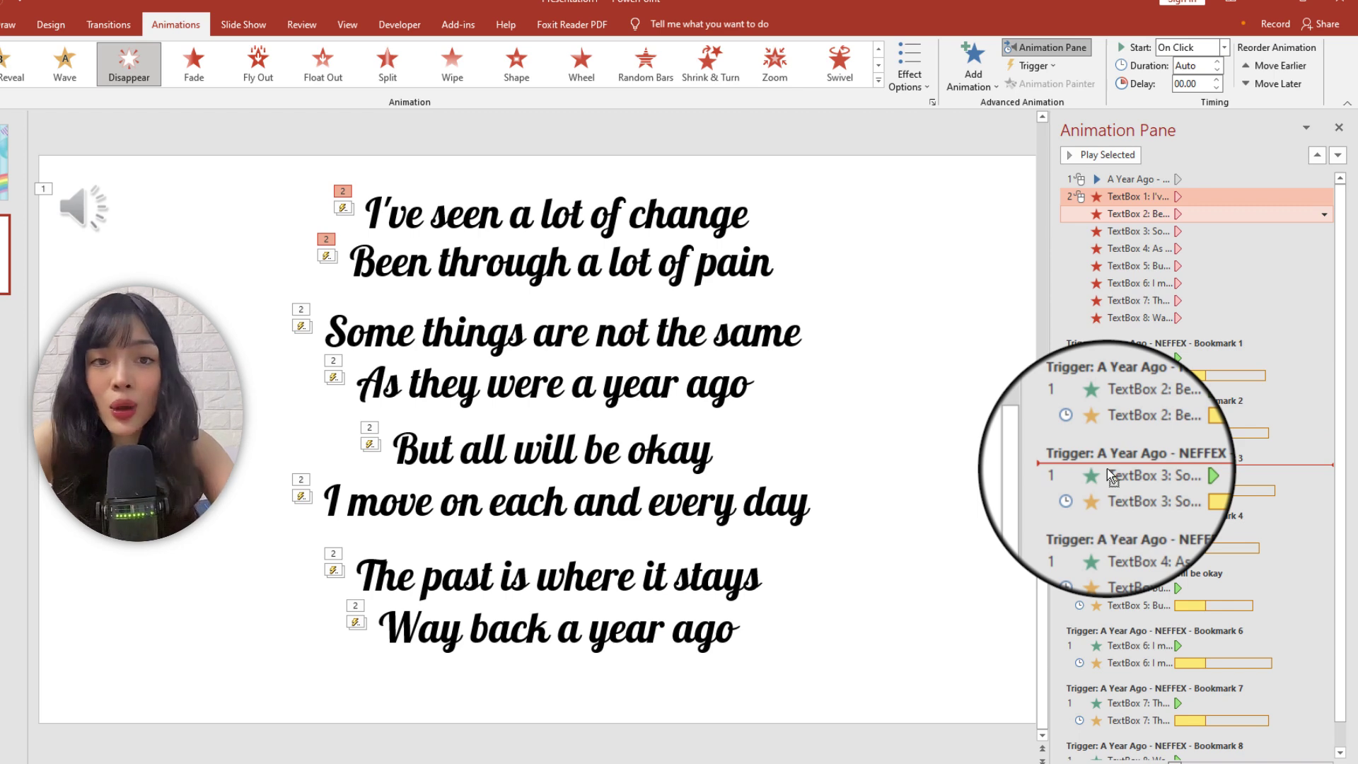
left_click_drag(1106, 468, 1107, 468)
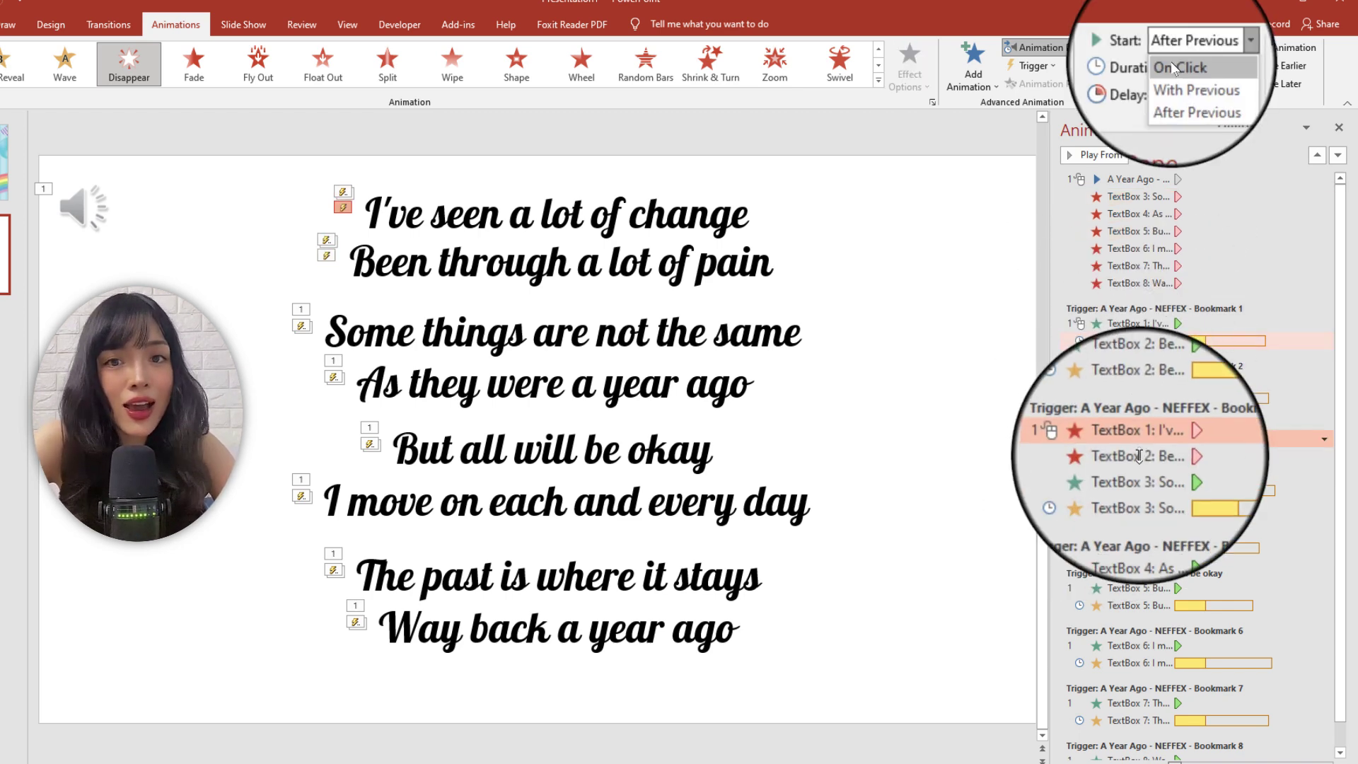
left_click(1126, 460)
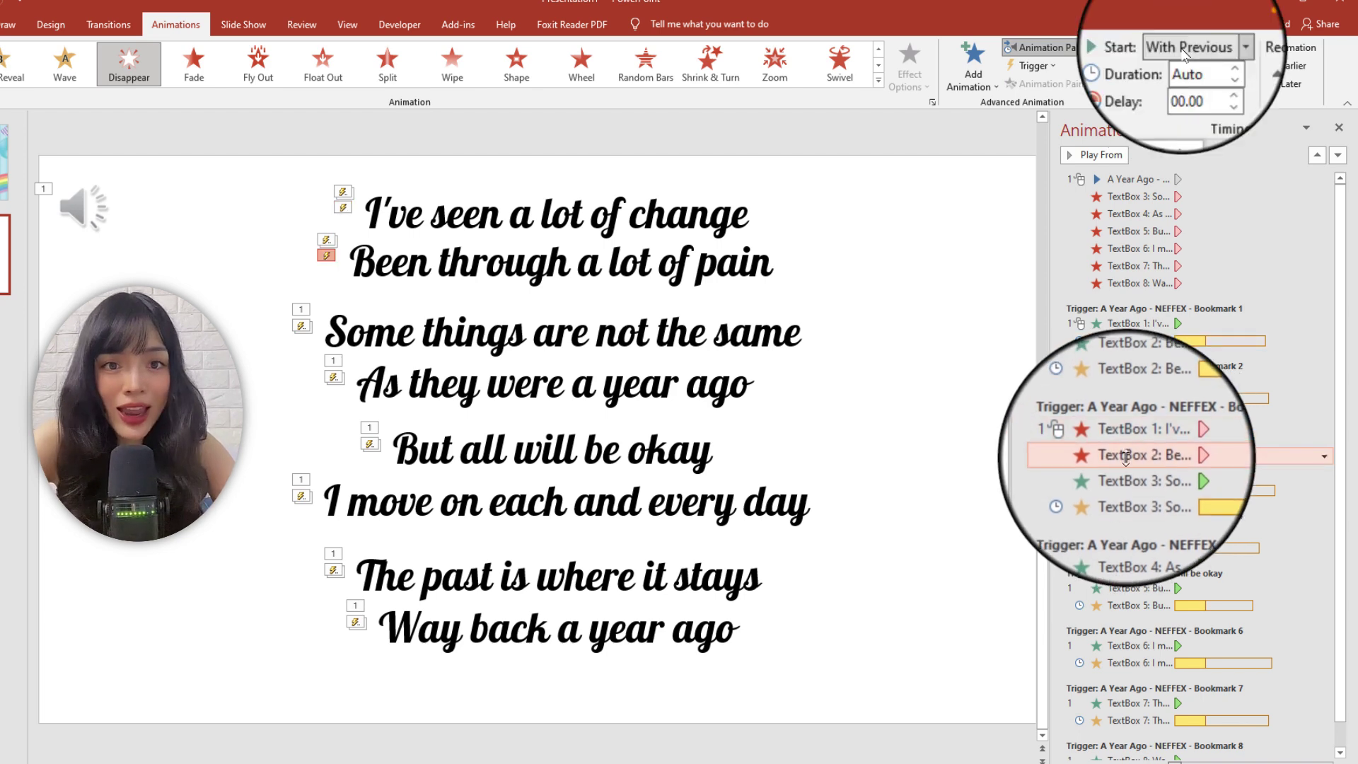
Move the exits of lines three and four under the fifth line's trigger.
left_click(1132, 197)
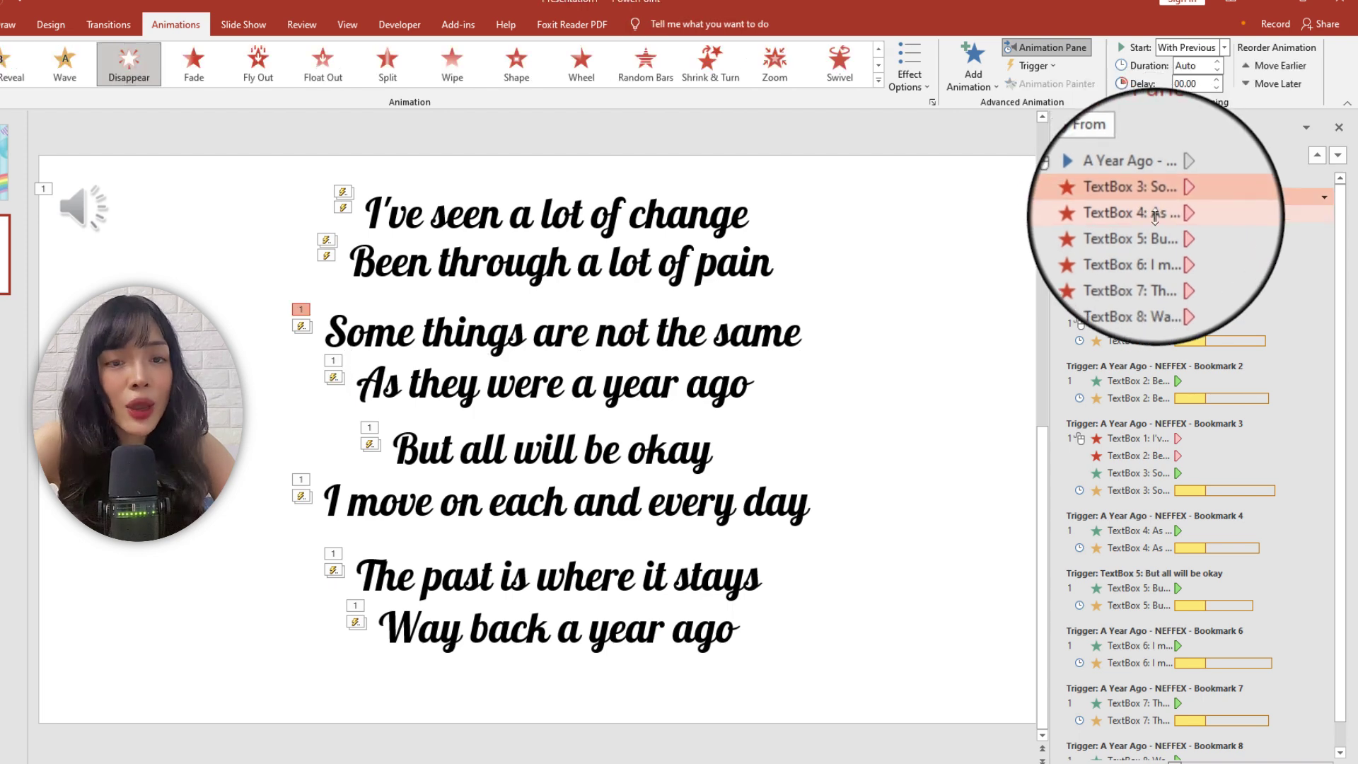
left_click(1149, 214, "ctrl")
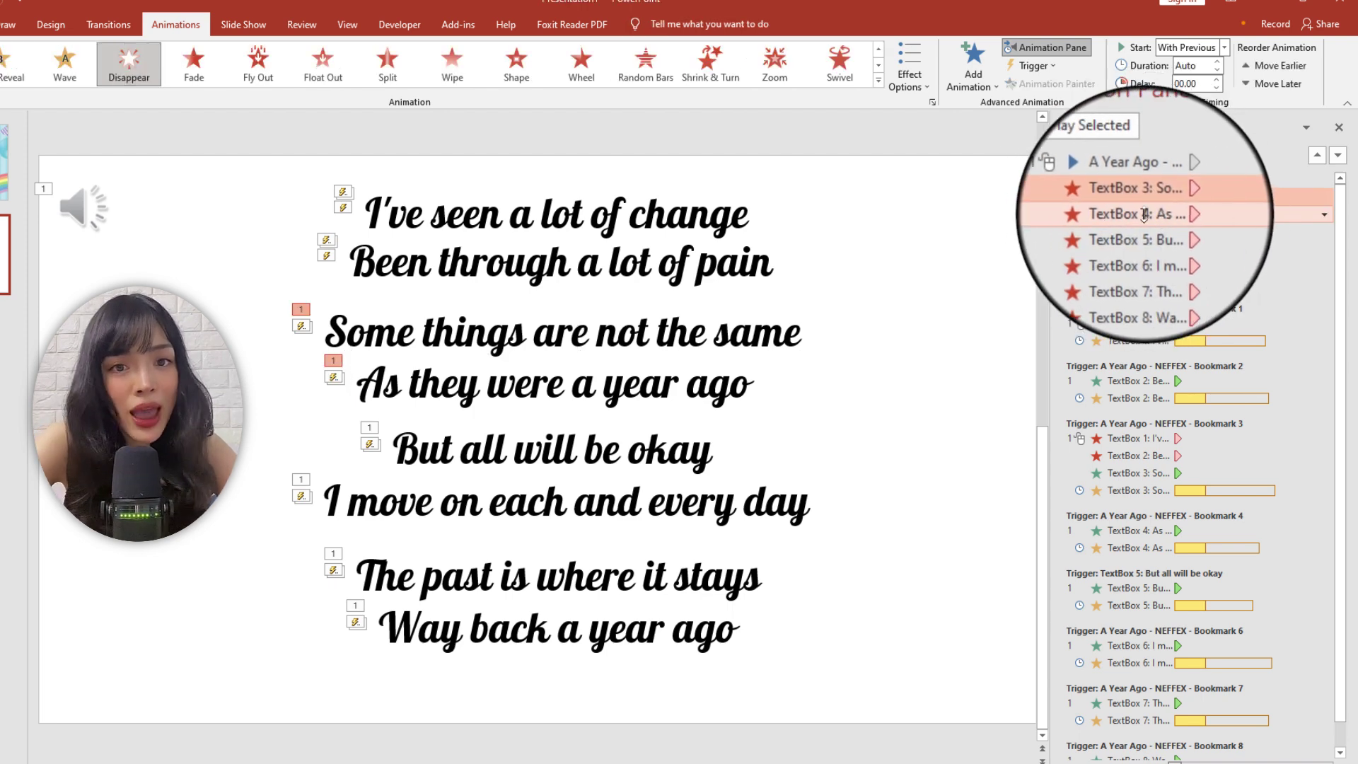
left_click_drag(1144, 214, 1140, 531)
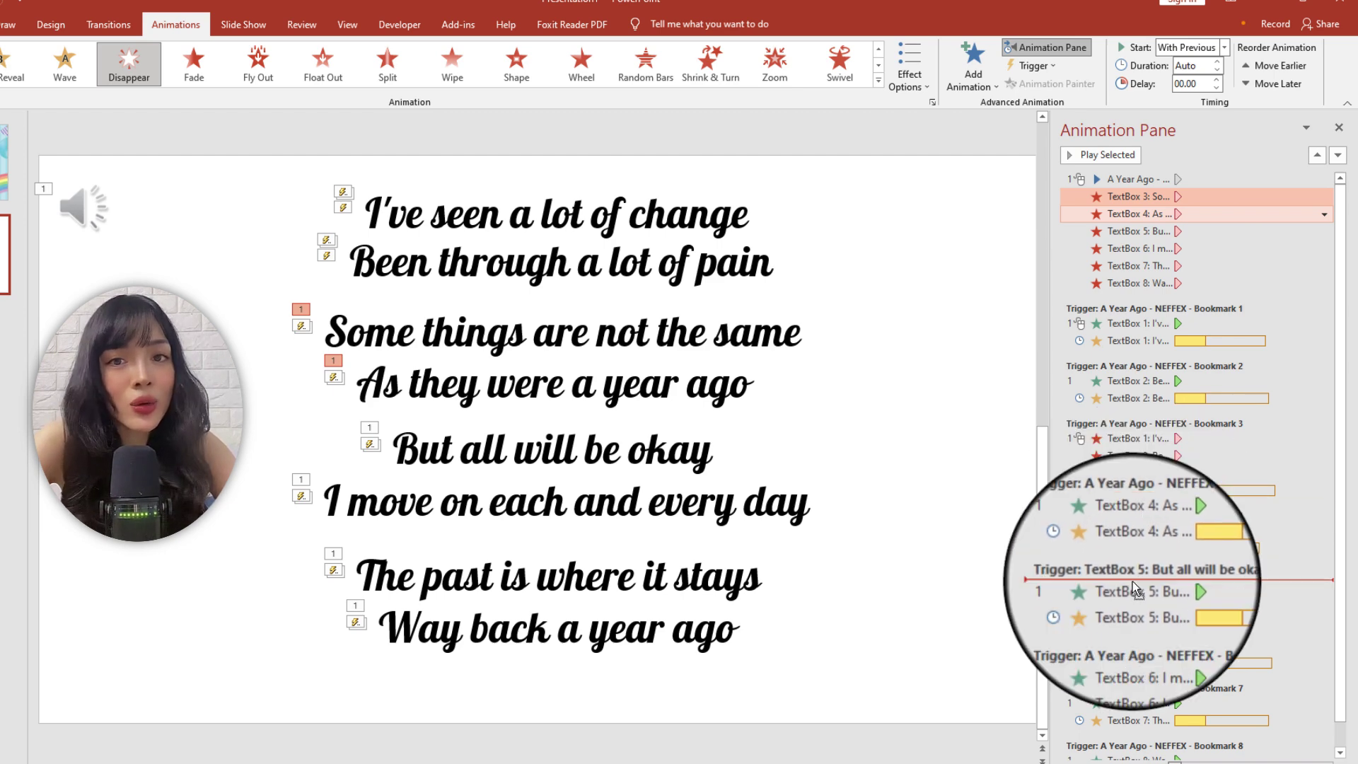
left_click_drag(1140, 531, 1132, 581)
Move the exits of lines five and six under the Bookmark 7 trigger.
left_click(1140, 201)
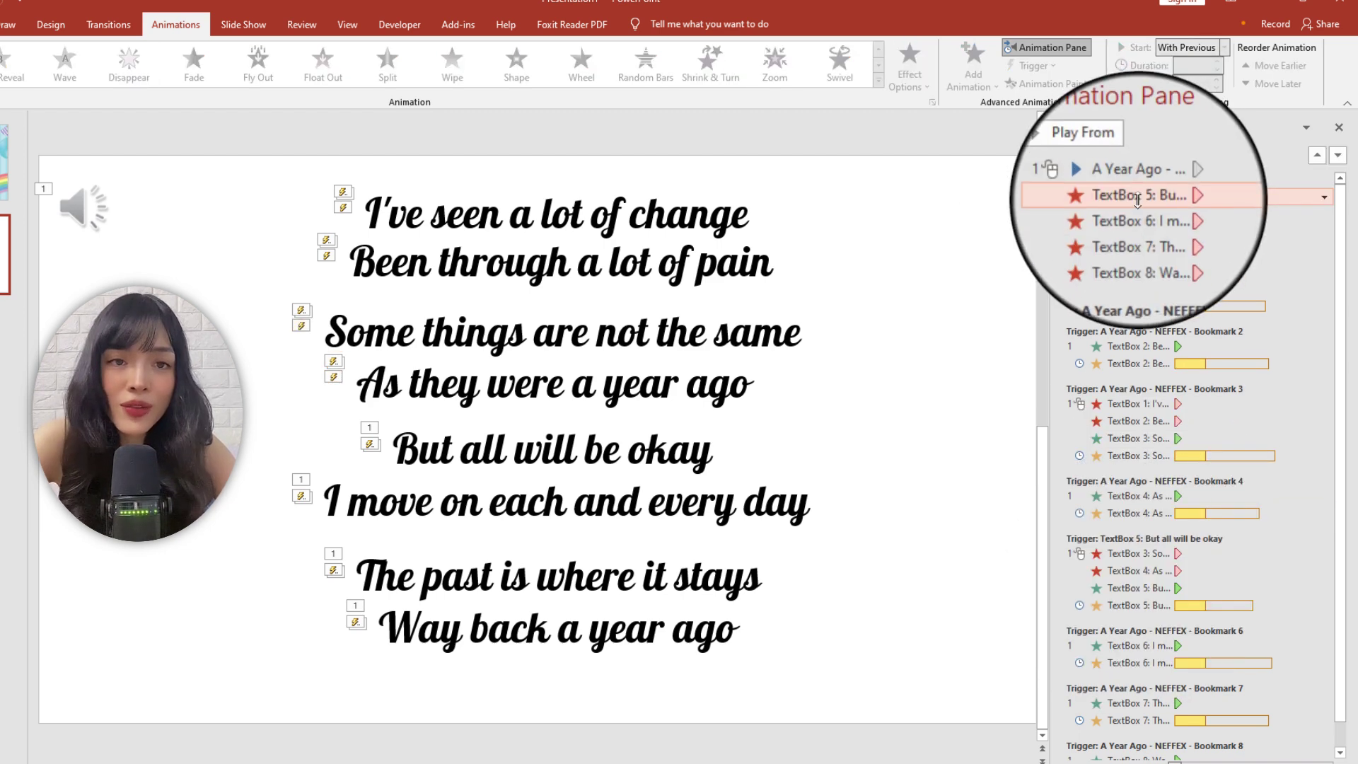
left_click(1141, 213, "ctrl")
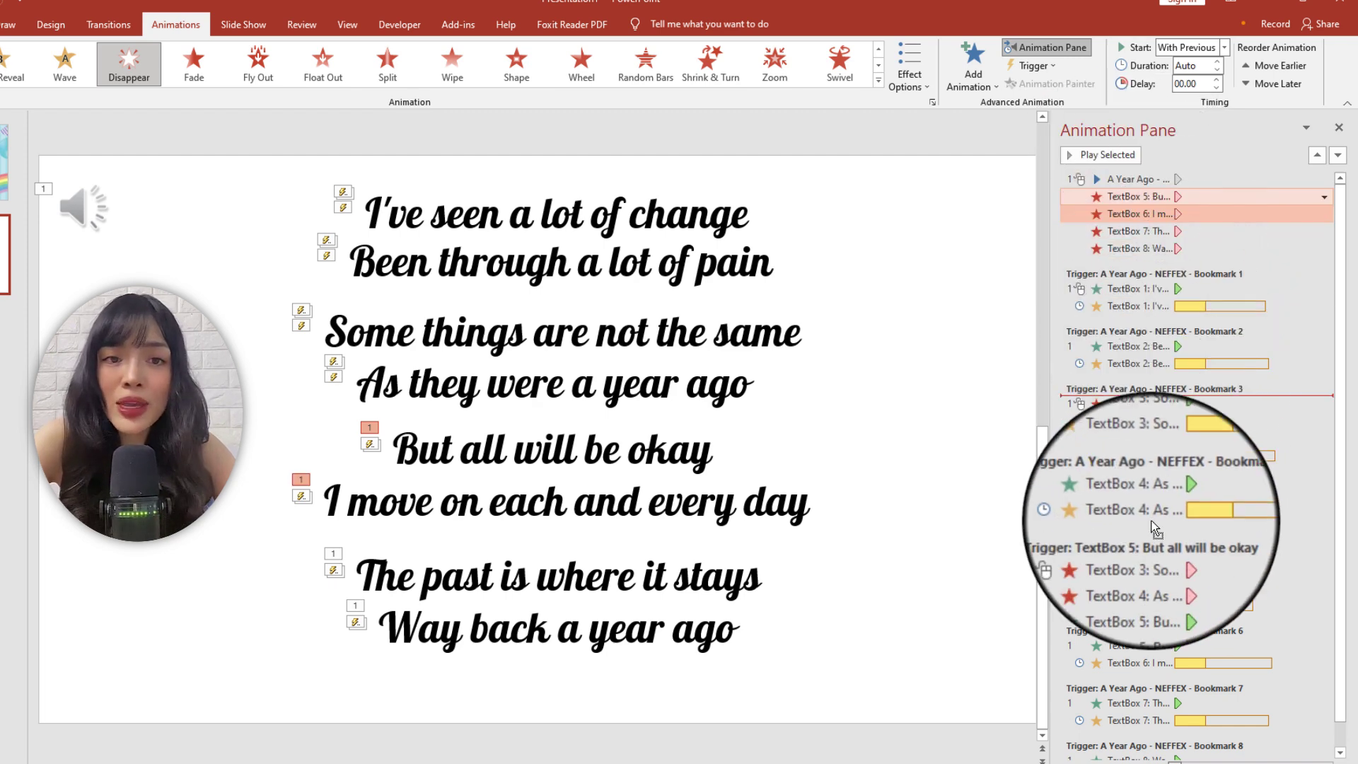
left_click_drag(1147, 626, 1141, 704)
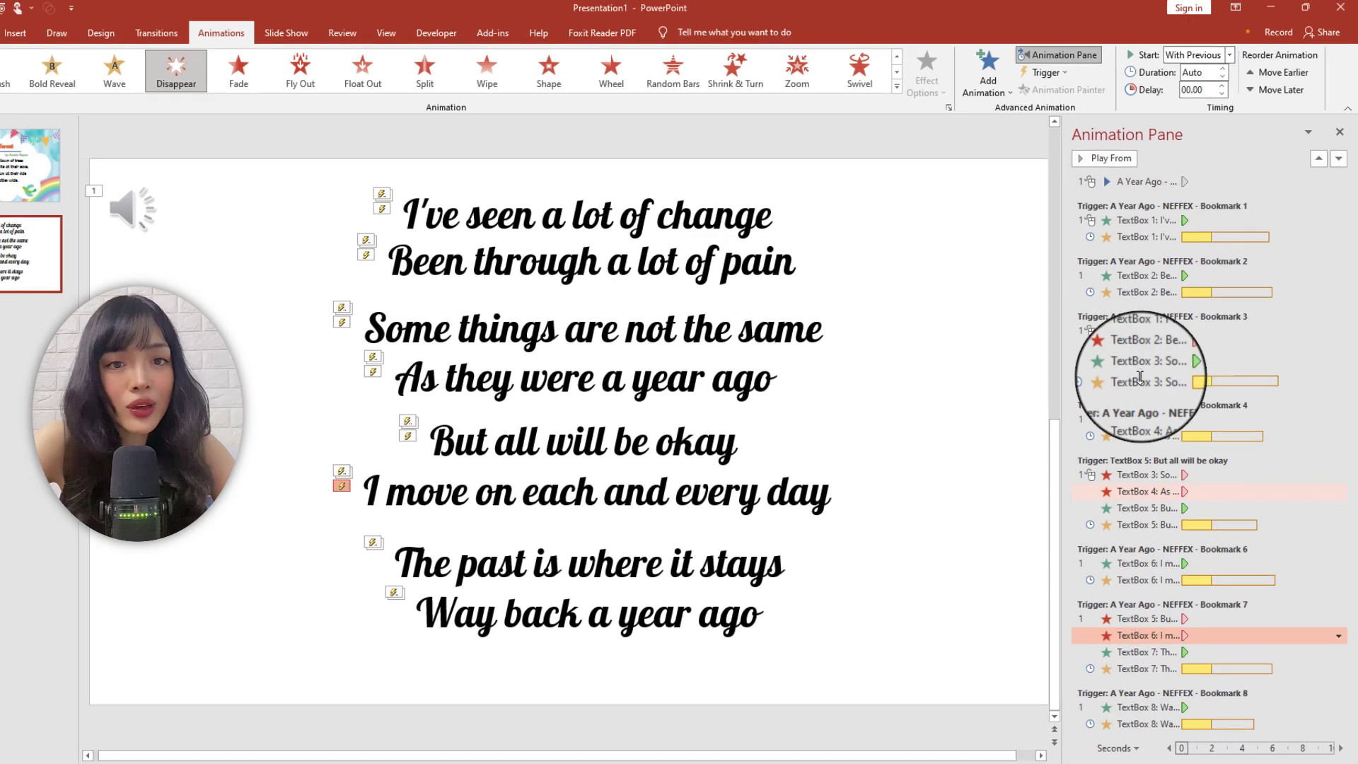
Apply the leaf picture background, make the lyrics white, and align them to the middle.
right_click(315, 539)
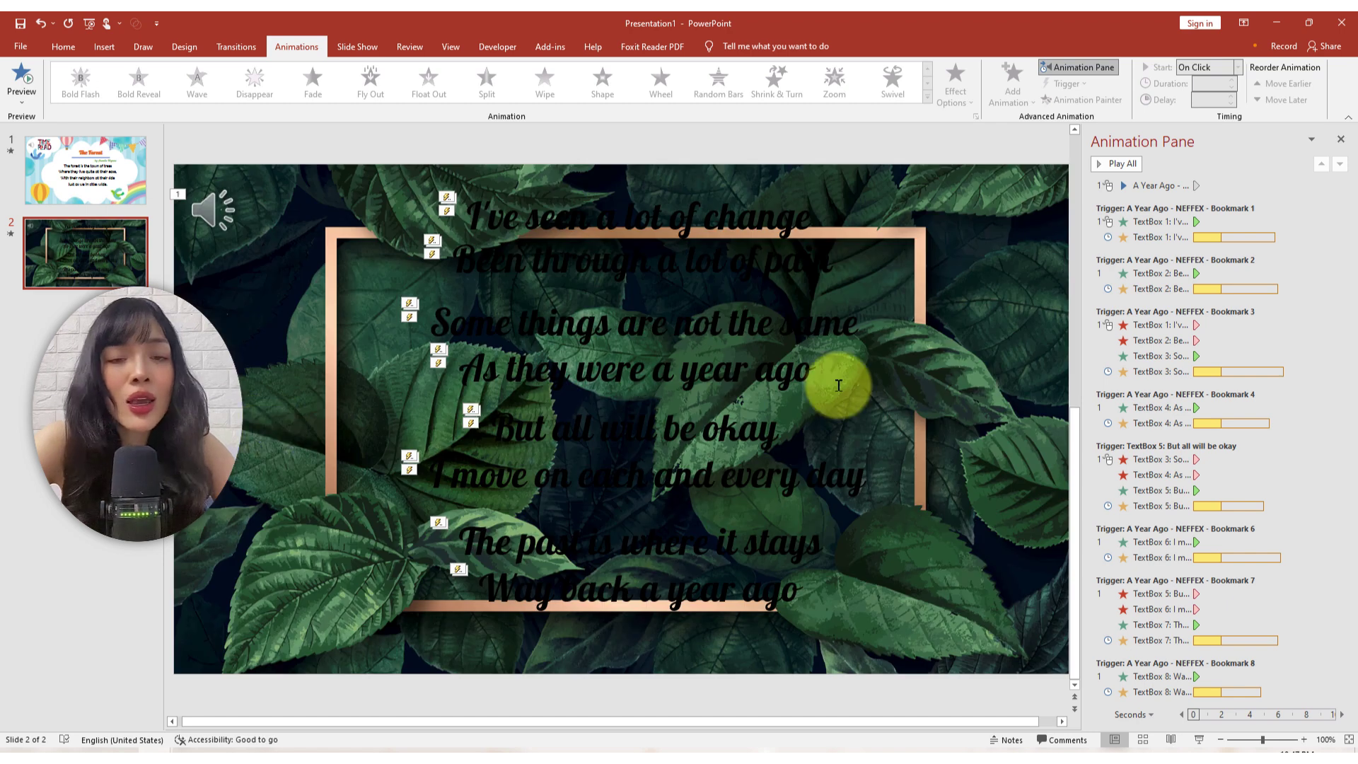
left_click(401, 127)
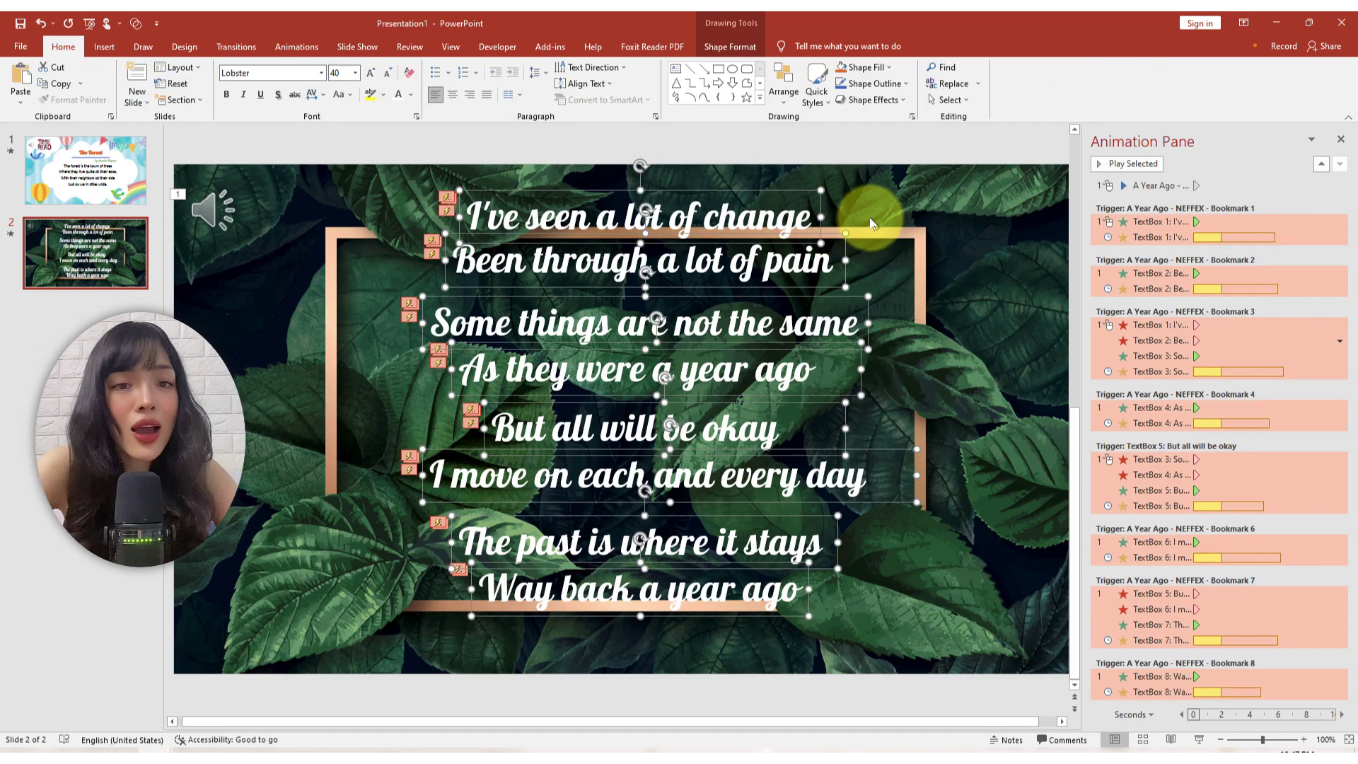
left_click(784, 98)
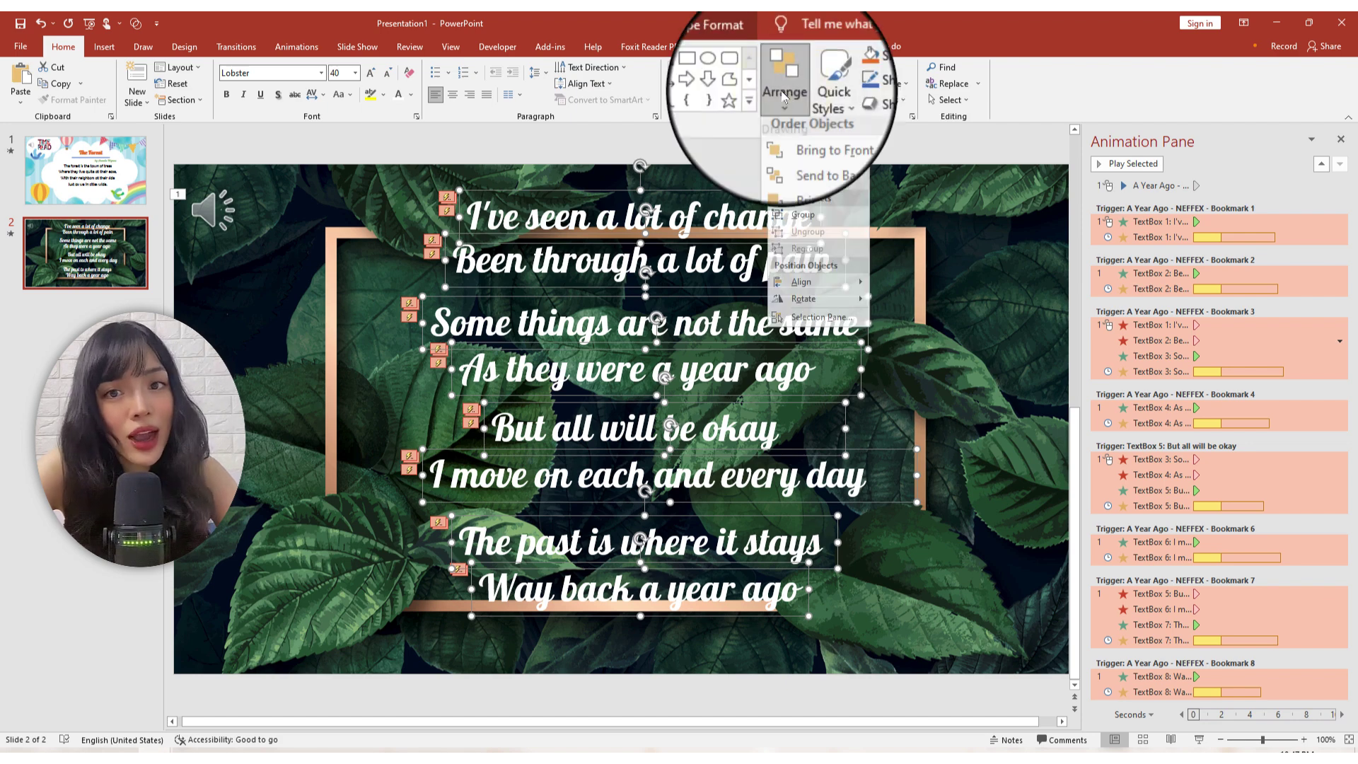
mouse_move(801, 286)
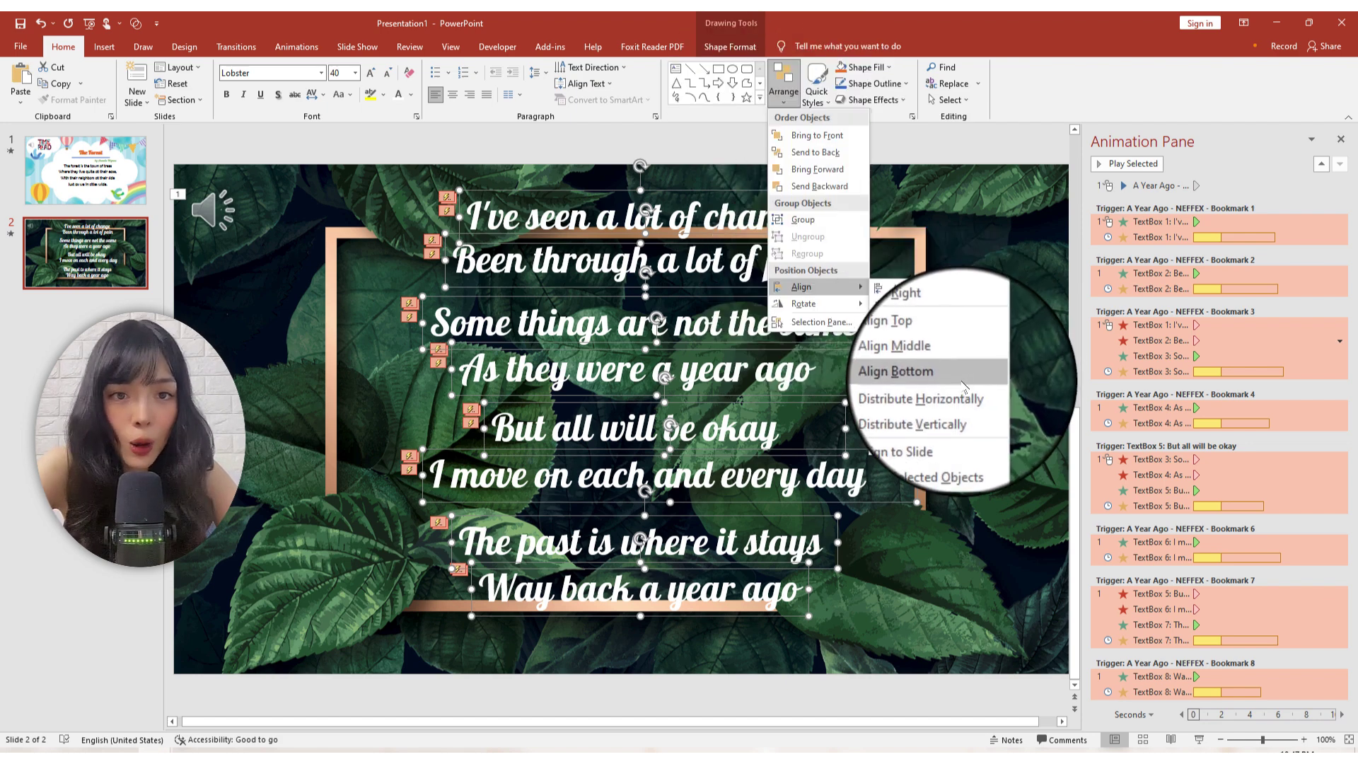
left_click(929, 361)
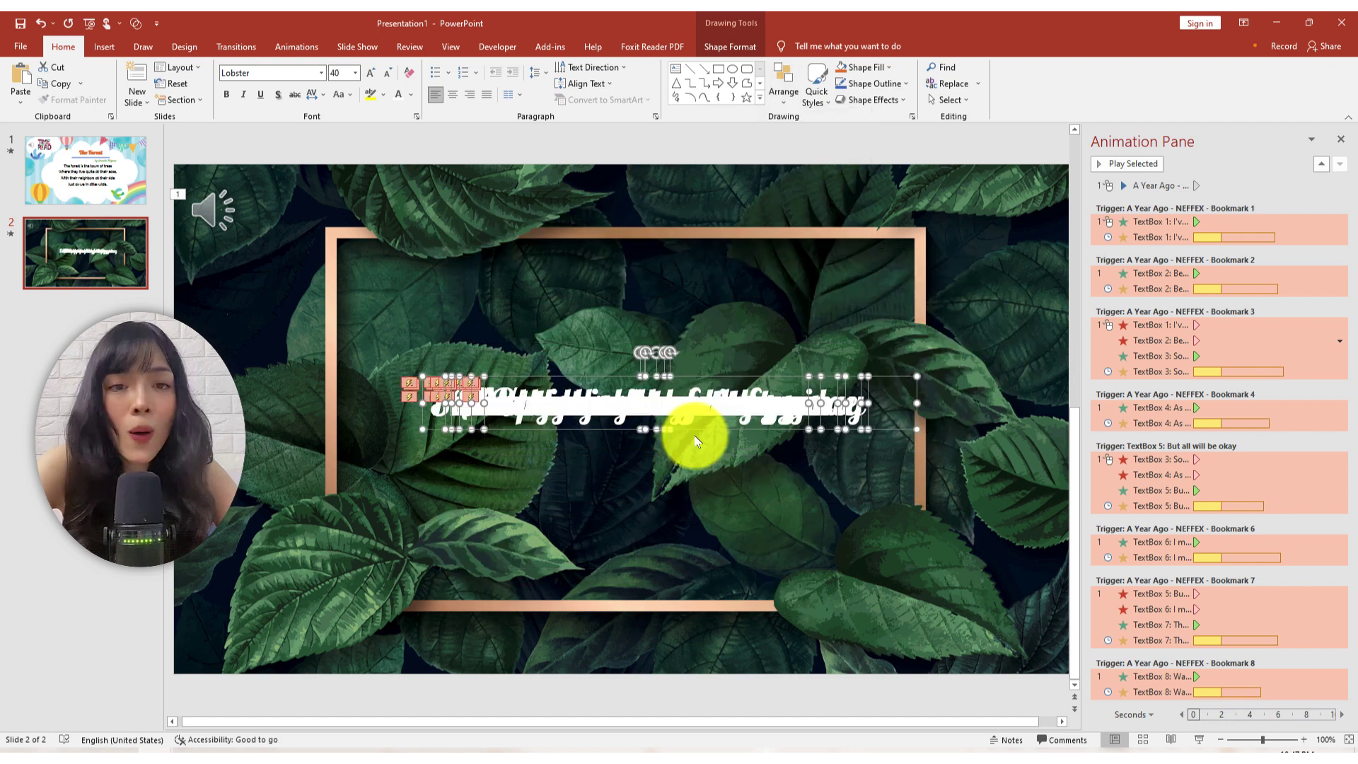
Drag the stacked lyric lines into their places in the frame and play the slide show.
left_click_drag(697, 485, 708, 400)
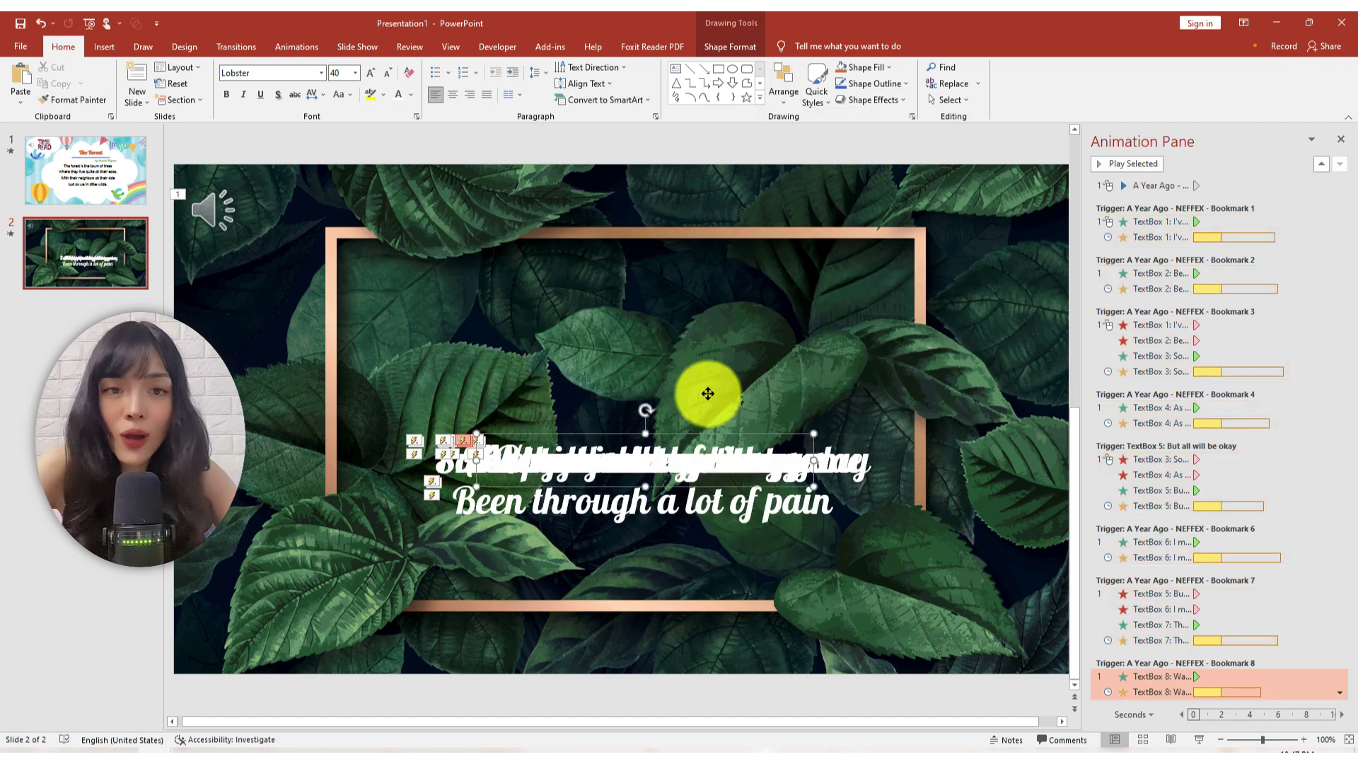
left_click_drag(679, 459, 679, 366)
left_click(624, 485)
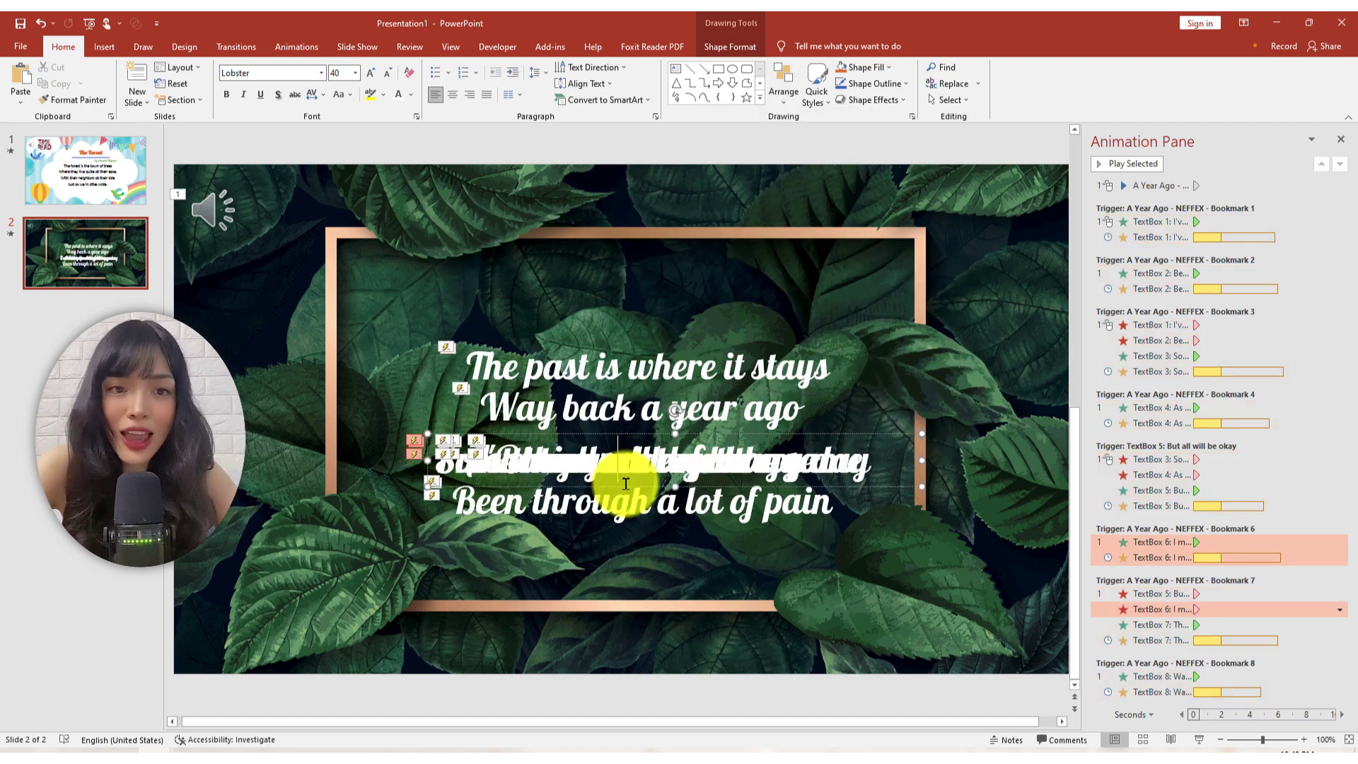
left_click_drag(628, 487, 623, 394)
key("shift+F5")
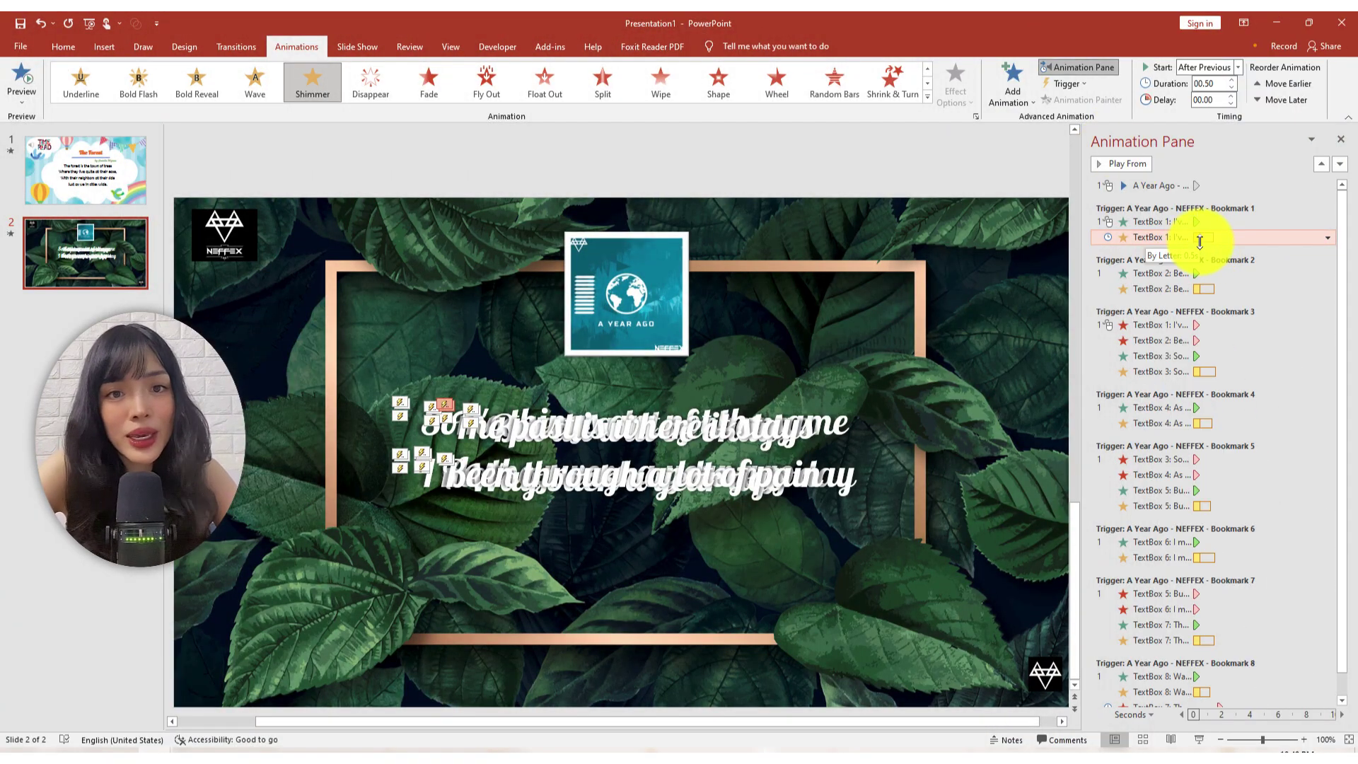
Select the second line's Shimmer animation in the Animation Pane.
left_click(1169, 290)
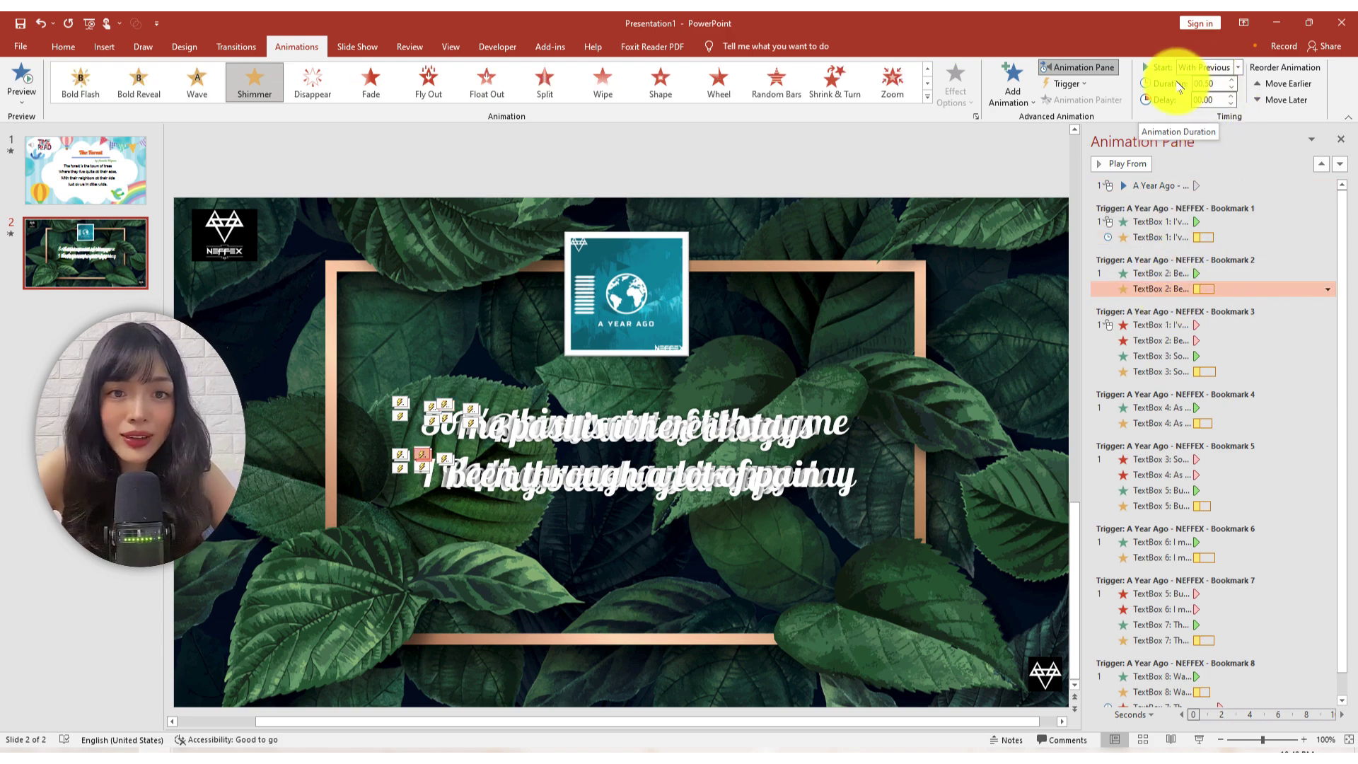